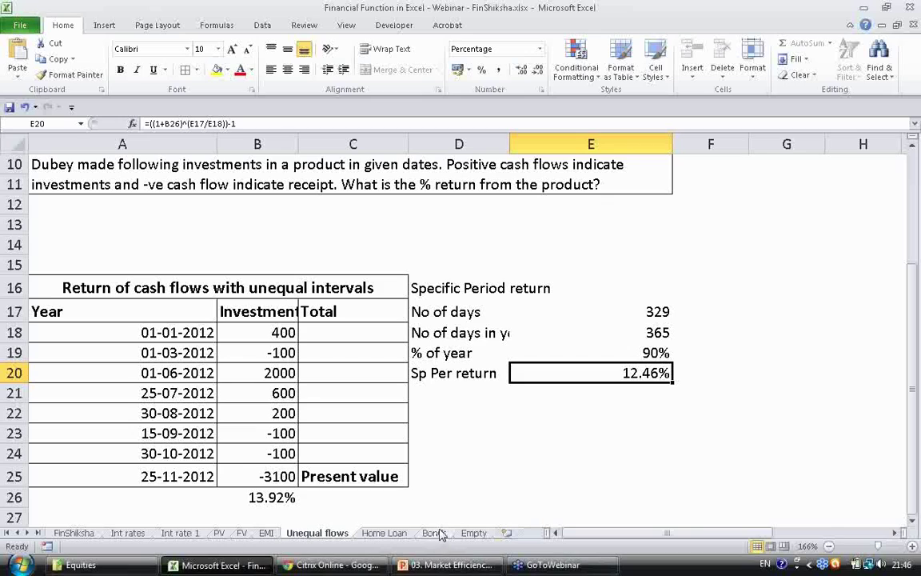
Switch to the Home Loan sheet and select the problem statement in A7
left_click(385, 534)
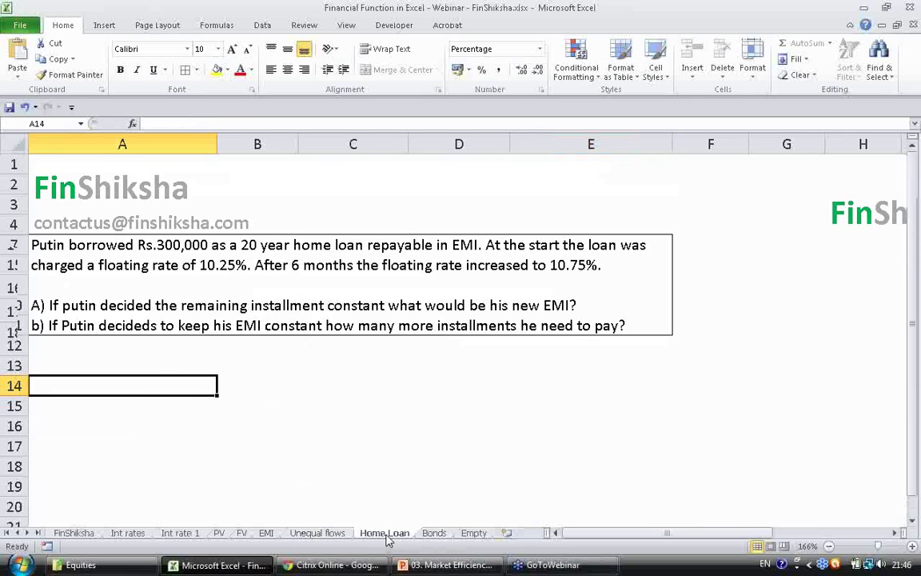
left_click(332, 320)
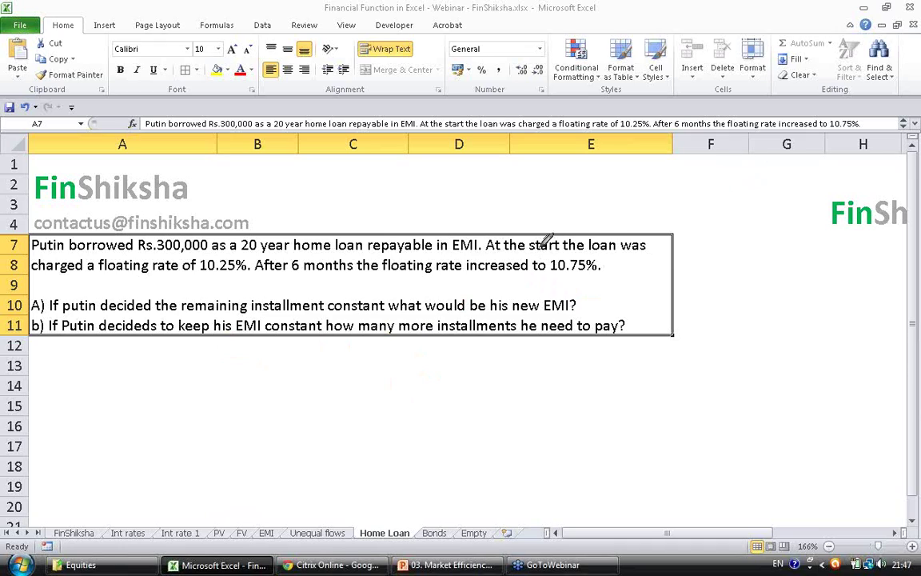
Mark the floating rate with an arrow and handwrite "EMI original loan", "PV = 300,000" and "NPer = 20 x 240" over the sheet
left_click_drag(109, 295, 134, 275)
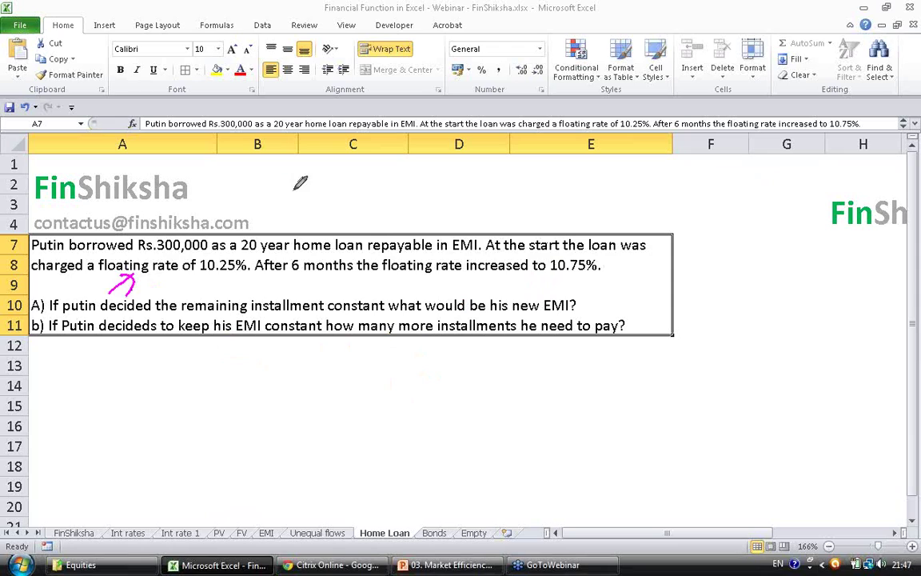
mouse_move(280, 170)
left_mouse_down()
mouse_move(332, 186)
mouse_move(406, 180)
mouse_move(448, 195)
mouse_move(461, 164)
mouse_move(472, 180)
mouse_move(520, 180)
mouse_move(550, 164)
mouse_move(626, 180)
left_mouse_up()
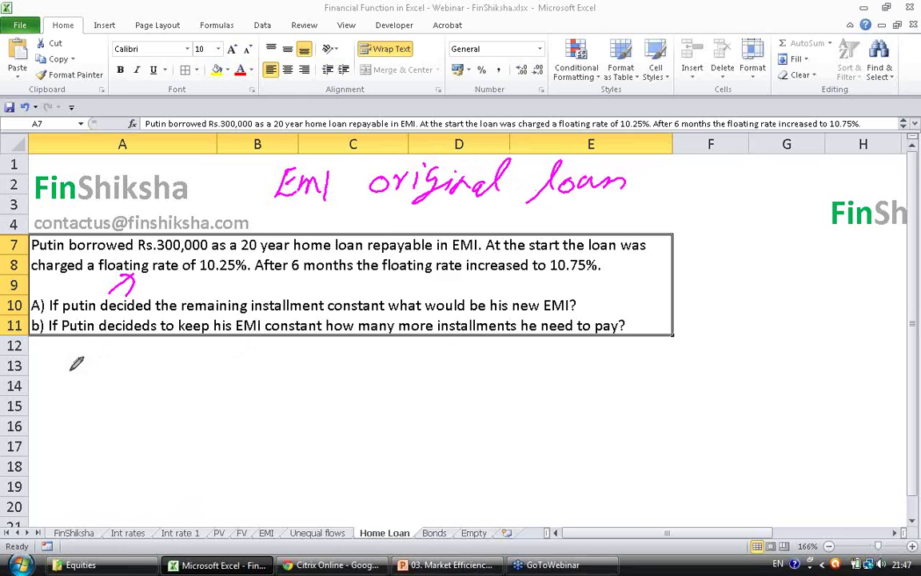
mouse_move(77, 363)
left_mouse_down()
mouse_move(165, 350)
mouse_move(199, 361)
mouse_move(302, 343)
left_mouse_up()
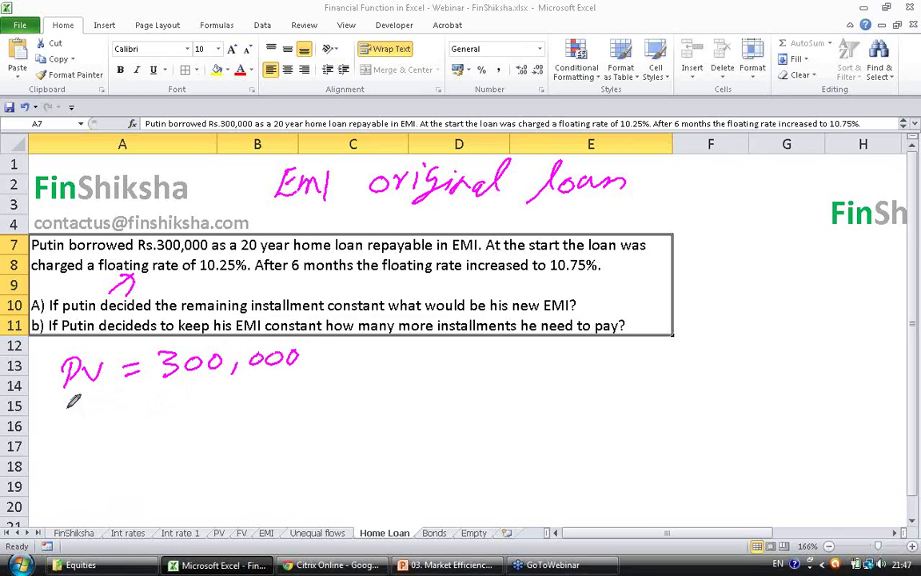
mouse_move(69, 406)
left_mouse_down()
mouse_move(340, 400)
mouse_move(282, 408)
left_mouse_up()
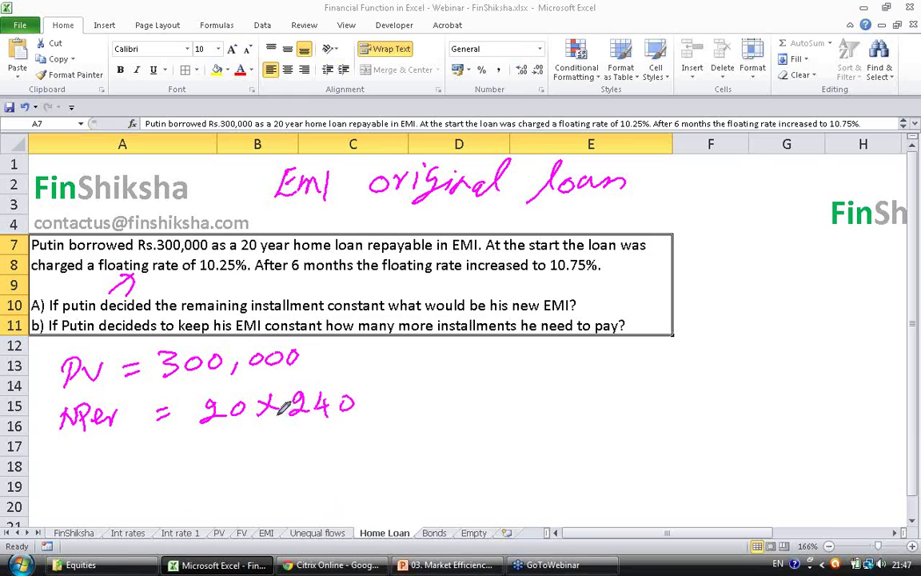
Underline the 20-year term and EMI in the problem text, and correct the handwritten NPer note to 20 x 12 = 240
left_click_drag(249, 261, 259, 258)
left_click_drag(454, 260, 476, 256)
mouse_move(304, 404)
left_mouse_down()
mouse_move(352, 403)
mouse_move(319, 392)
left_mouse_up()
mouse_move(327, 376)
left_mouse_down()
mouse_move(348, 392)
mouse_move(392, 385)
left_mouse_up()
left_click_drag(377, 394, 418, 393)
mouse_move(427, 382)
left_mouse_down()
mouse_move(446, 390)
mouse_move(435, 398)
left_mouse_up()
left_click_drag(465, 382, 464, 382)
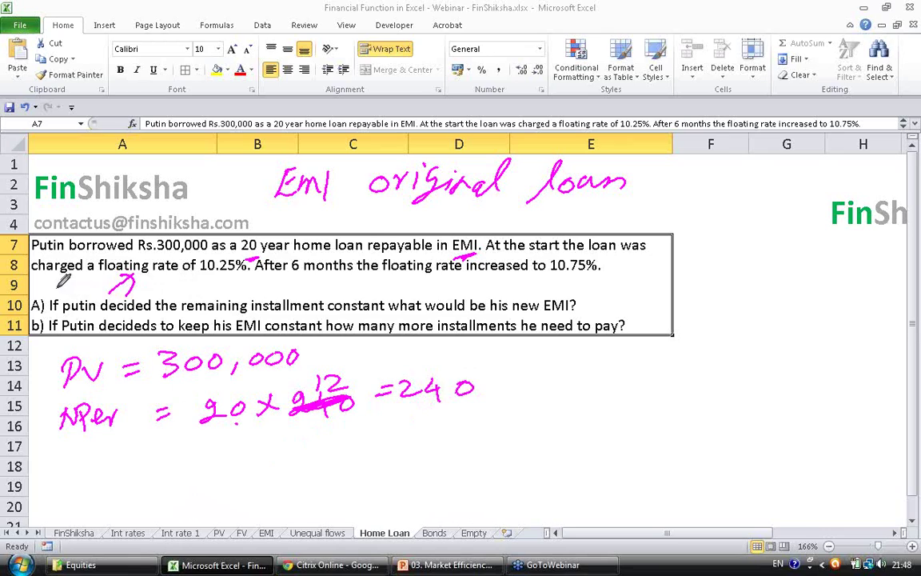
Handwrite "Int = 10.25%/12" and "EMI = PMT" with a brace beside the notes, and clear all annotations
mouse_move(68, 453)
left_mouse_down()
mouse_move(76, 471)
mouse_move(120, 453)
mouse_move(255, 455)
mouse_move(276, 444)
mouse_move(286, 455)
mouse_move(333, 432)
mouse_move(337, 463)
left_mouse_up()
mouse_move(379, 429)
left_mouse_down()
mouse_move(379, 448)
mouse_move(414, 437)
left_mouse_up()
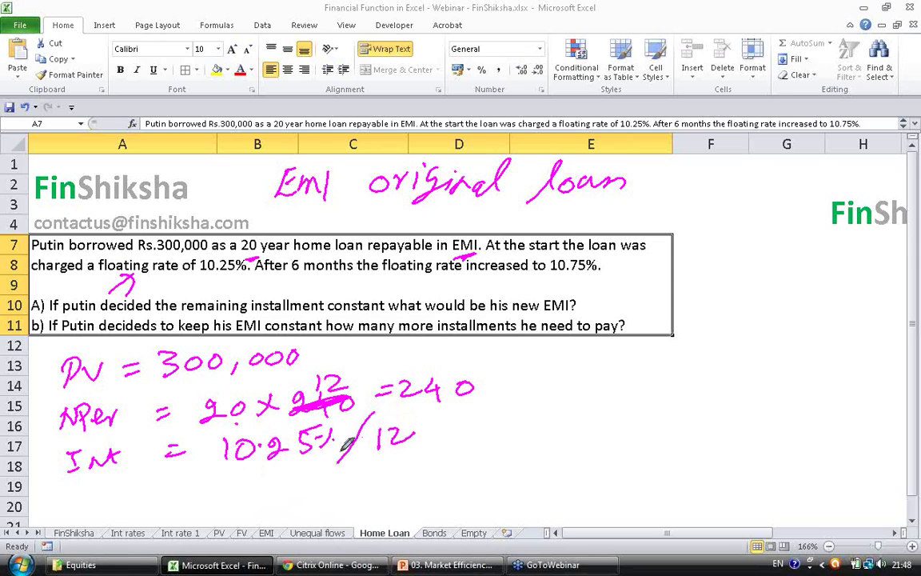
mouse_move(452, 345)
left_mouse_down()
mouse_move(490, 392)
mouse_move(476, 432)
left_mouse_up()
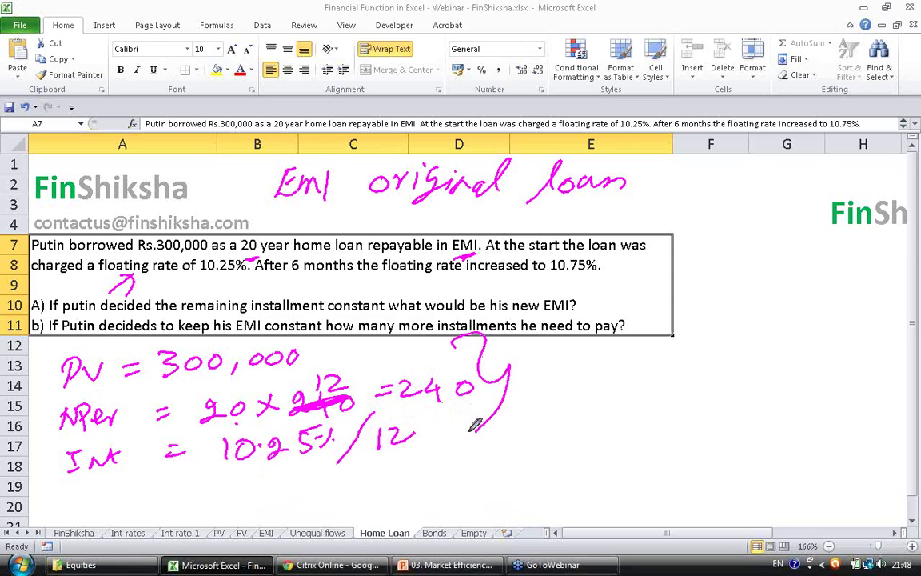
mouse_move(204, 480)
left_mouse_down()
mouse_move(199, 494)
mouse_move(255, 484)
mouse_move(246, 480)
mouse_move(248, 496)
mouse_move(372, 474)
mouse_move(386, 488)
mouse_move(406, 464)
mouse_move(400, 491)
left_mouse_up()
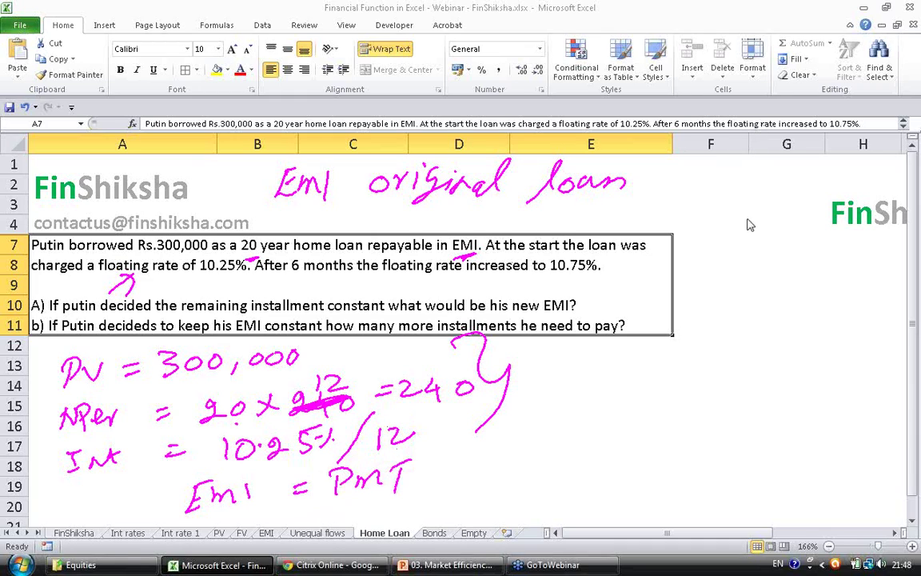
key("Escape")
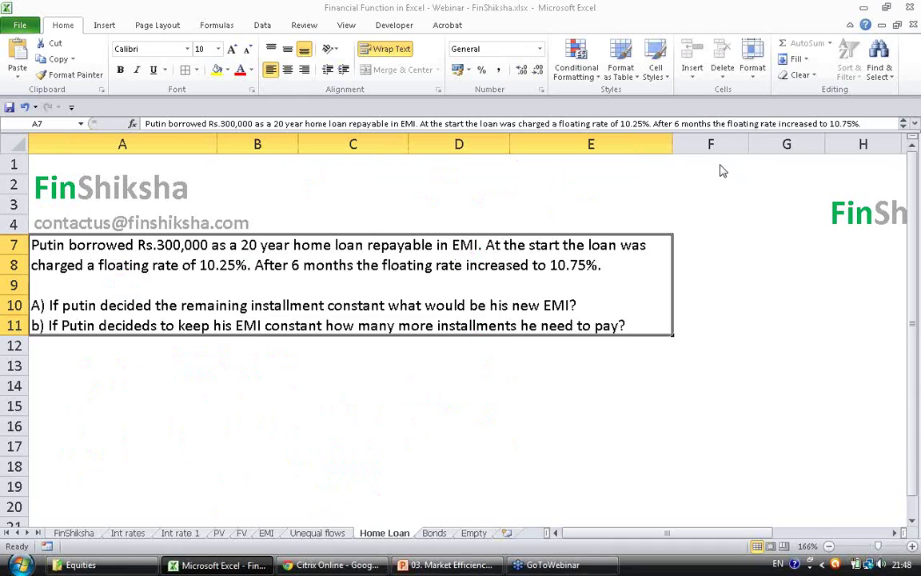
Label cell A14 "Original EMI"
left_click(103, 387)
type("Orig")
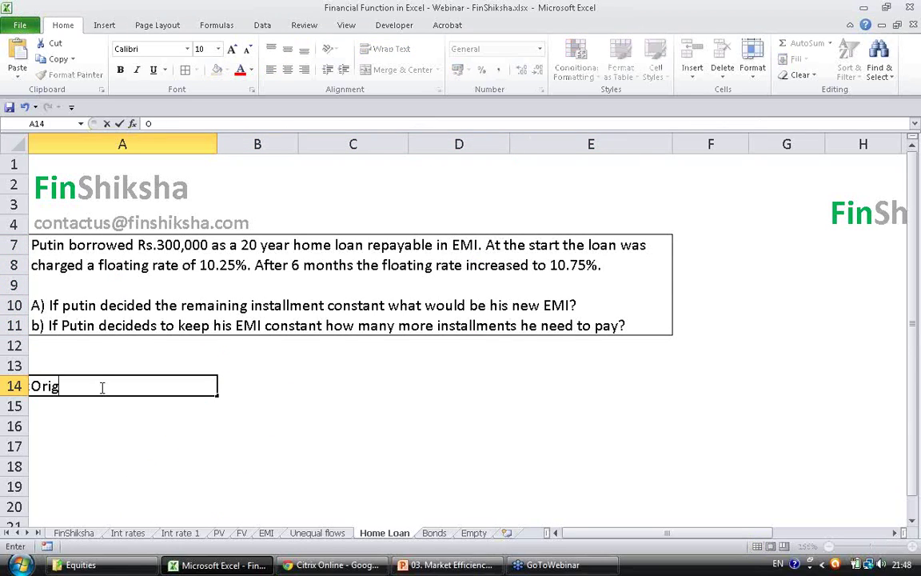
type("inal EMI")
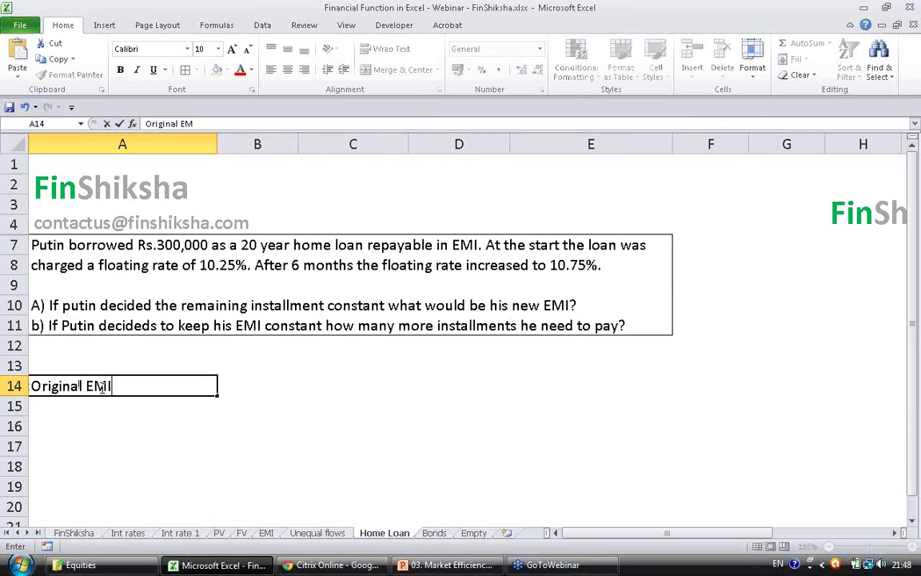
key("Tab")
Start a PMT function in B14 with Rate 10.25%/12 and Nper 20*12
type("=")
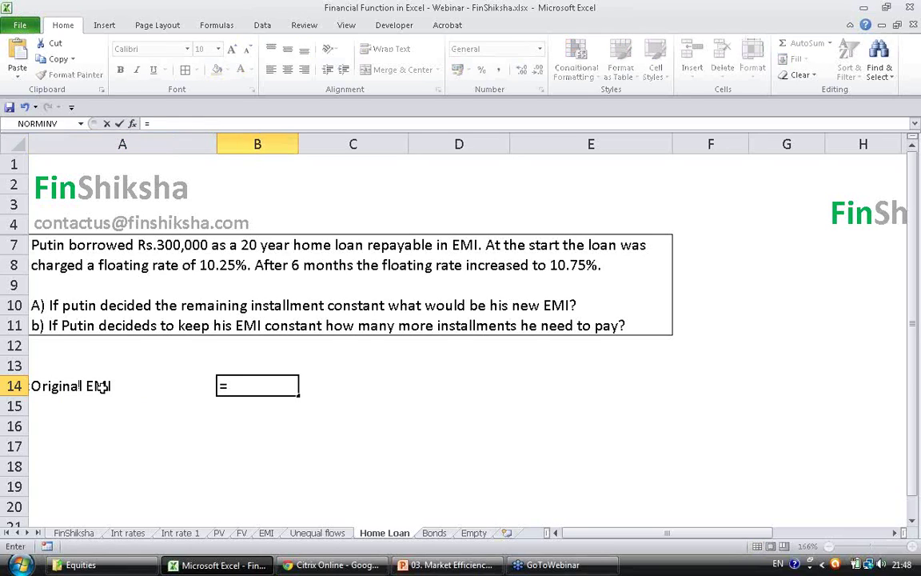
type("pmt(")
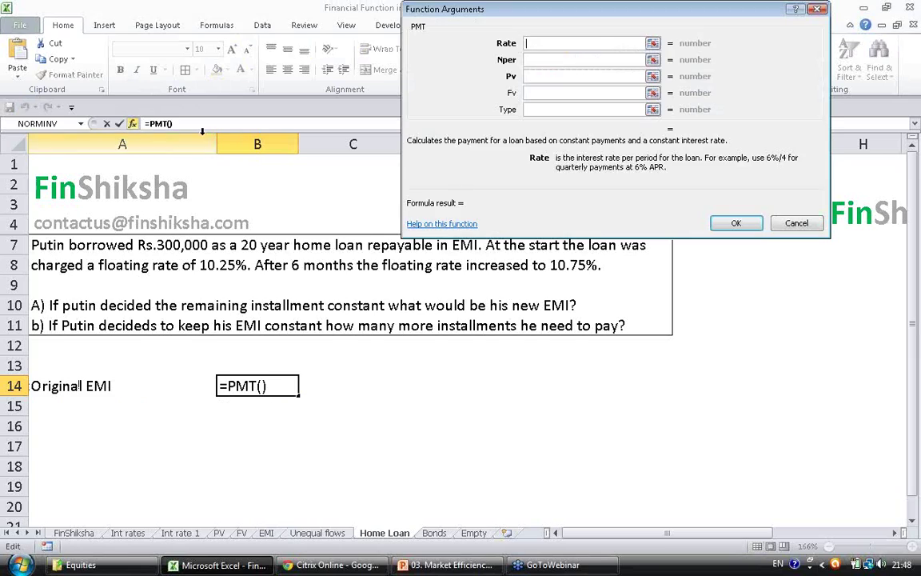
left_click(132, 123)
type("10.2")
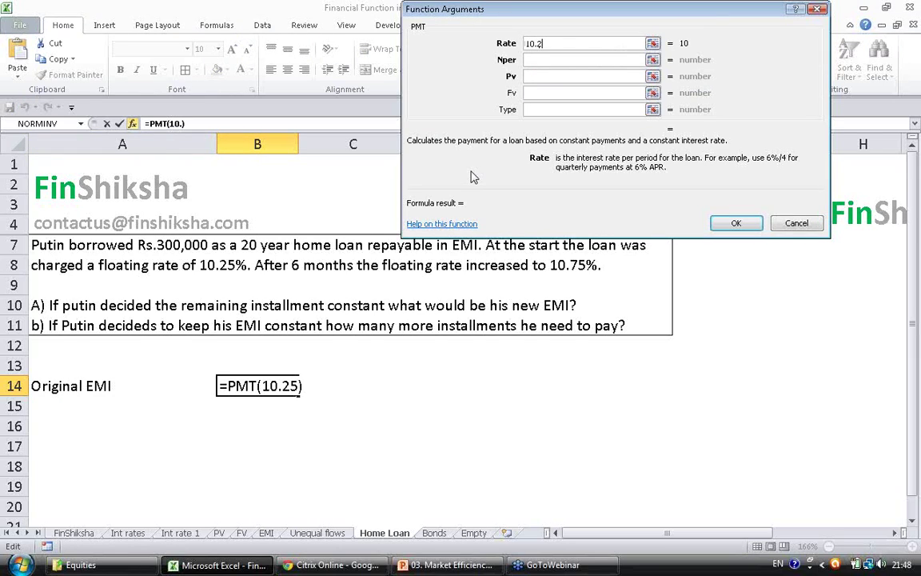
type("5%/12")
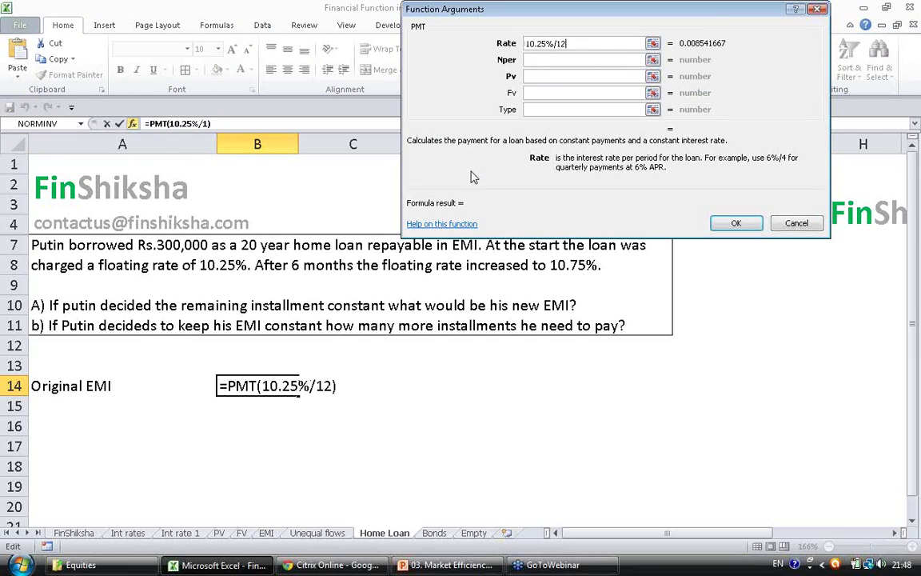
left_click(595, 61)
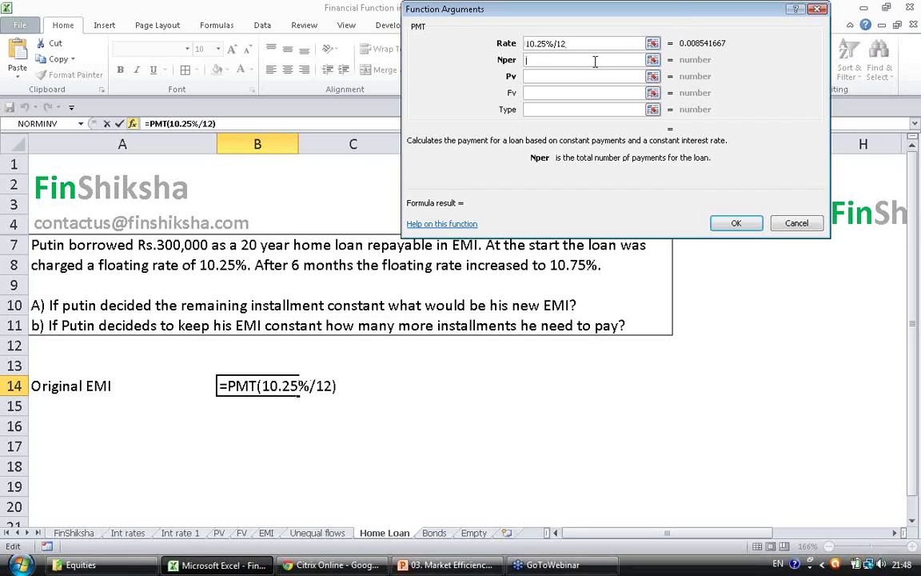
type("20")
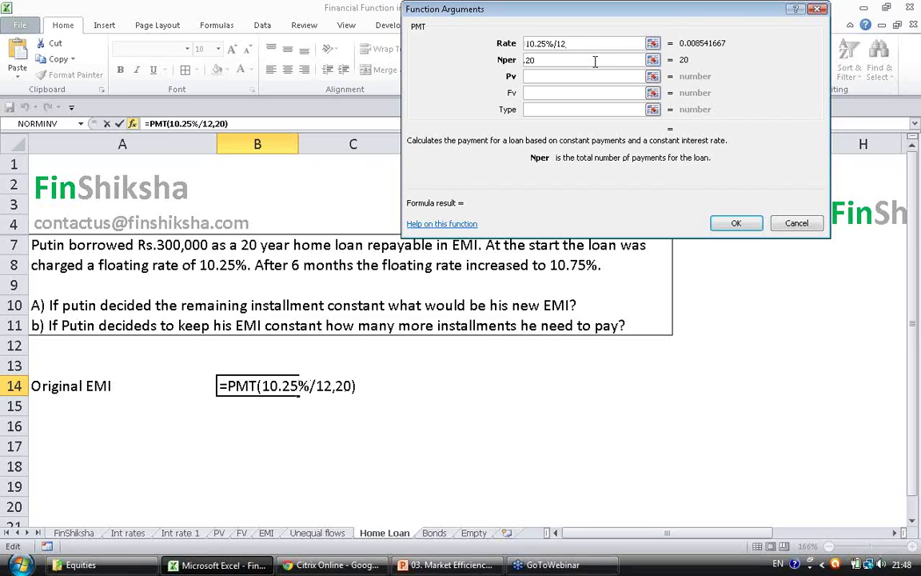
type("*12,")
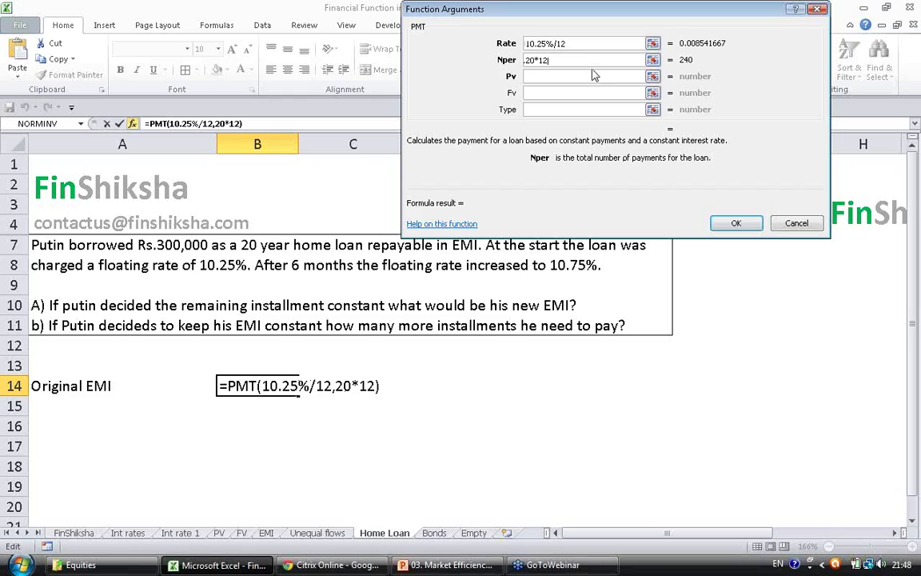
Set the PMT function's Pv to 300000 and Type to 0, and enter the formula
type("30000")
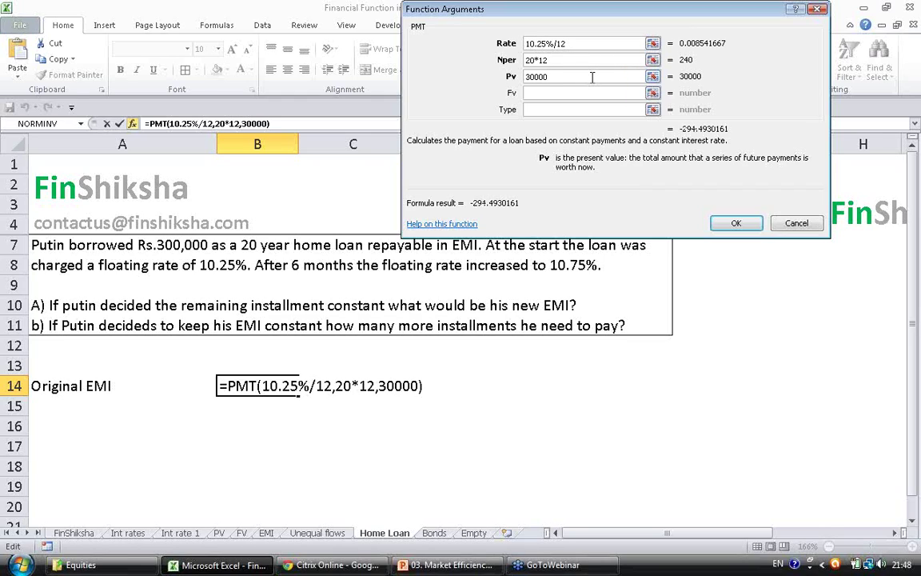
type("00")
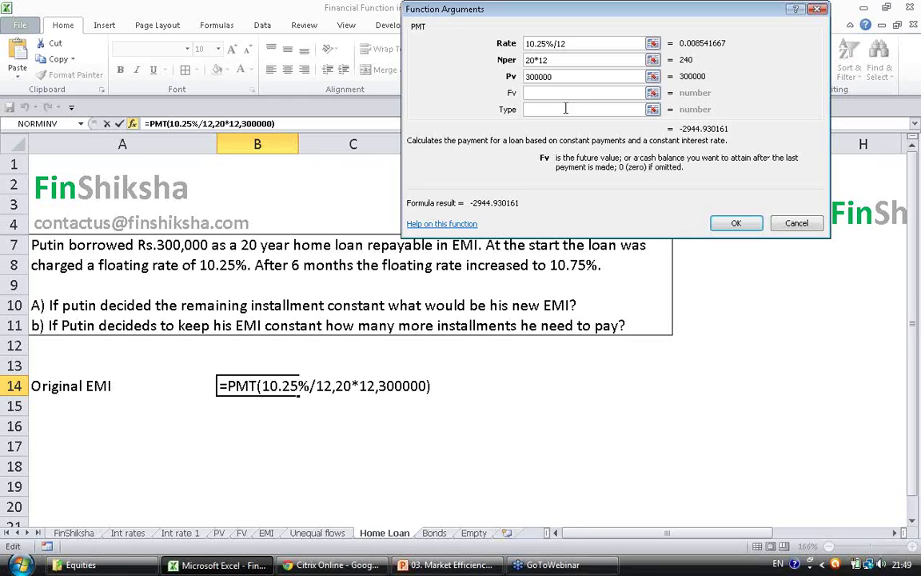
left_click(568, 110)
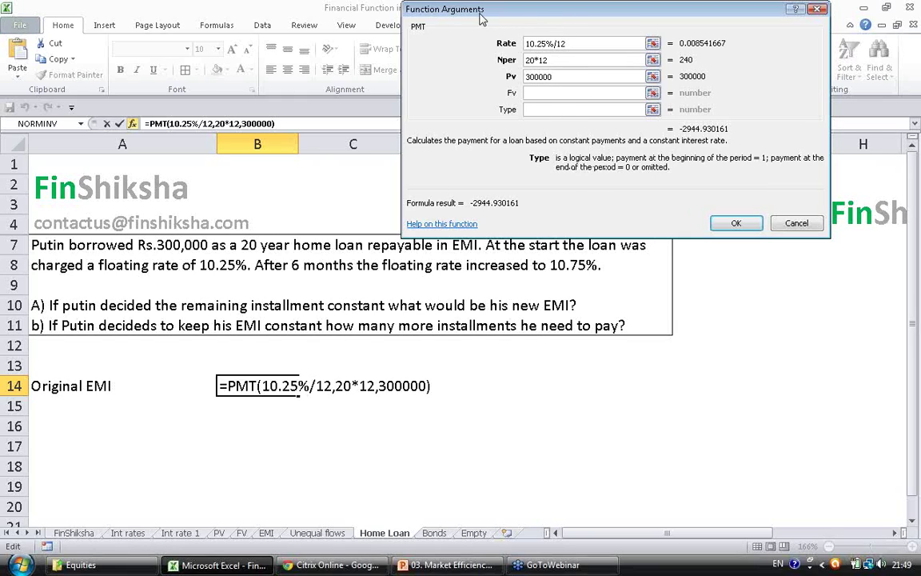
left_click_drag(441, 11, 327, 8)
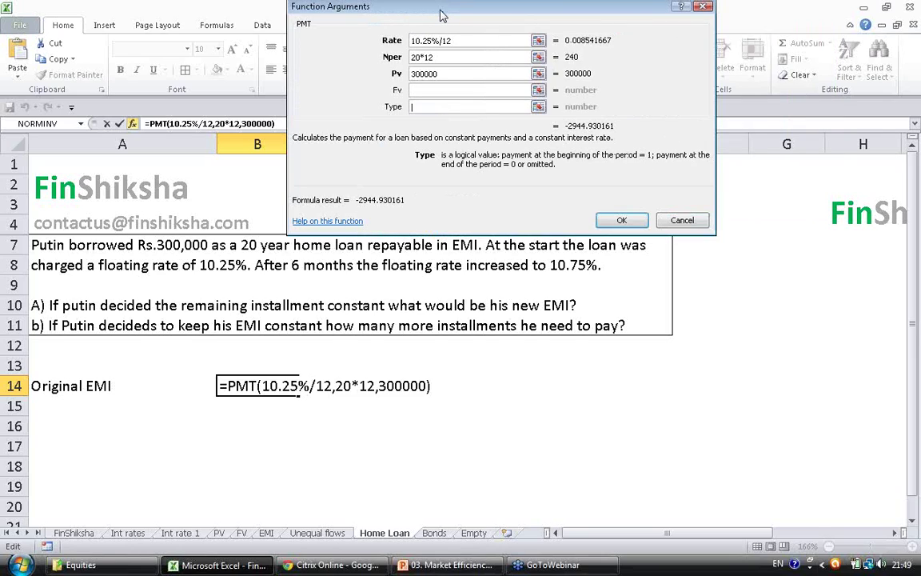
type("0")
key("Return")
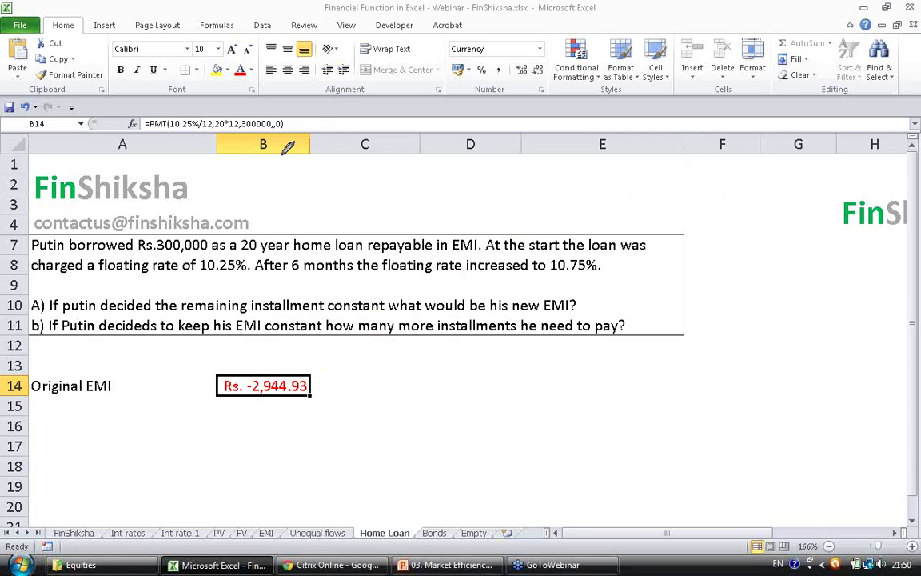
Handwrite "Inst = 240 - 6 = 234" and "New EMI ??" over the sheet, and mark the 10.75% rate with an arrow
mouse_move(282, 170)
left_mouse_down()
mouse_move(293, 199)
mouse_move(342, 183)
mouse_move(339, 192)
mouse_move(432, 177)
mouse_move(454, 183)
mouse_move(444, 162)
mouse_move(502, 188)
mouse_move(519, 177)
mouse_move(569, 186)
mouse_move(616, 172)
mouse_move(634, 176)
mouse_move(632, 193)
left_mouse_up()
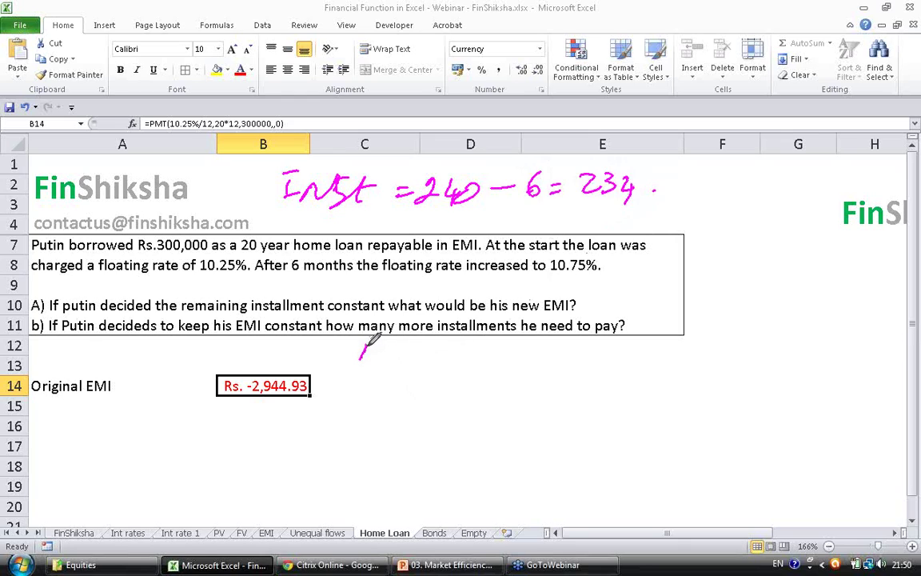
mouse_move(373, 338)
left_mouse_down()
mouse_move(428, 340)
mouse_move(482, 358)
mouse_move(496, 346)
mouse_move(527, 346)
mouse_move(579, 360)
left_mouse_up()
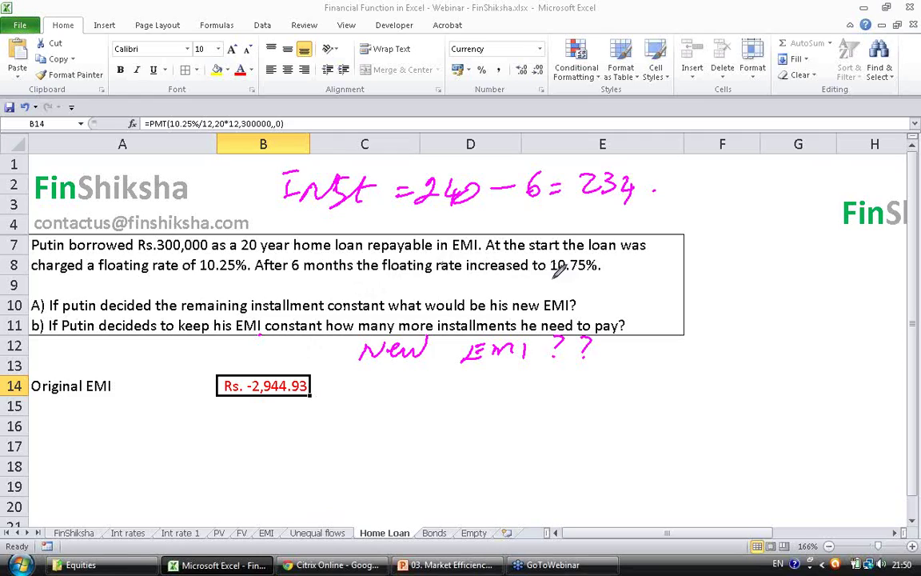
left_click_drag(542, 286, 559, 282)
left_click(616, 301)
Draw an arrow at the Original EMI value and handwrite "2944 → NPer??" beside it
left_click_drag(327, 383, 307, 400)
mouse_move(307, 390)
left_mouse_down()
mouse_move(319, 400)
mouse_move(411, 396)
mouse_move(428, 407)
mouse_move(450, 382)
mouse_move(446, 390)
left_mouse_up()
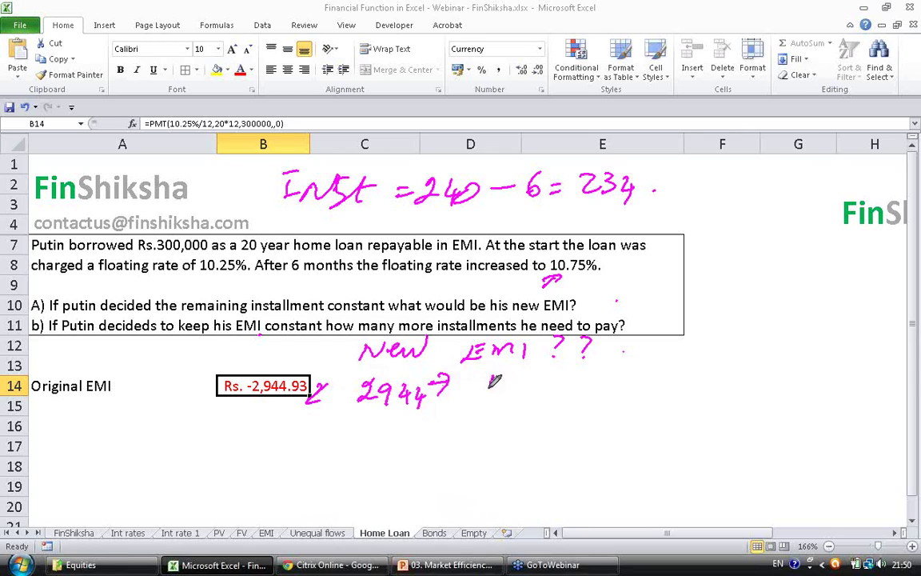
mouse_move(485, 395)
left_mouse_down()
mouse_move(500, 375)
mouse_move(597, 394)
left_mouse_up()
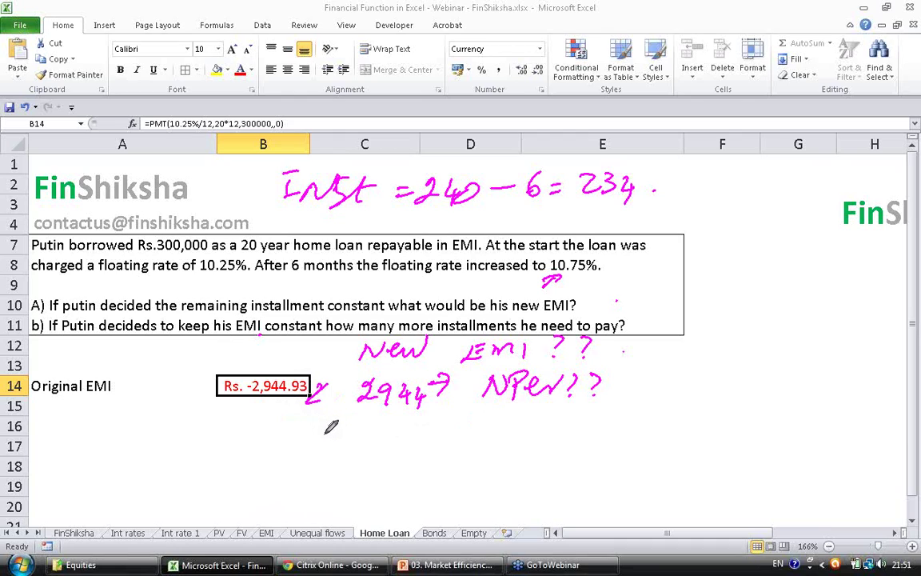
Handwrite "2944 x 6 inst" with branches to "Principle" and "Interest", and mark both with arrows and a brace
mouse_move(320, 436)
left_mouse_down()
mouse_move(460, 436)
mouse_move(498, 424)
mouse_move(592, 432)
left_mouse_up()
left_click_drag(278, 486, 314, 466)
left_click_drag(292, 462, 315, 474)
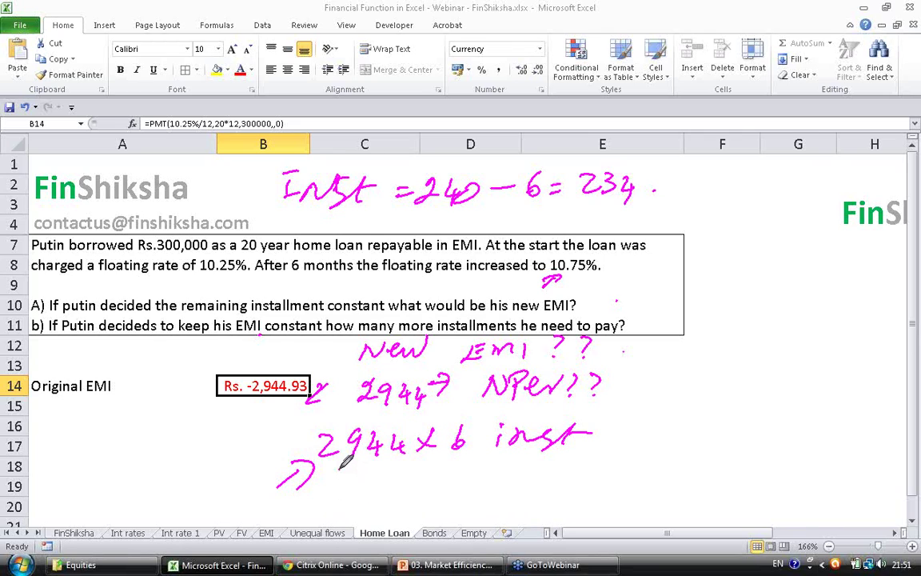
mouse_move(339, 470)
left_mouse_down()
mouse_move(357, 485)
mouse_move(527, 474)
left_mouse_up()
mouse_move(340, 492)
left_mouse_down()
mouse_move(350, 506)
mouse_move(415, 512)
mouse_move(569, 502)
left_mouse_up()
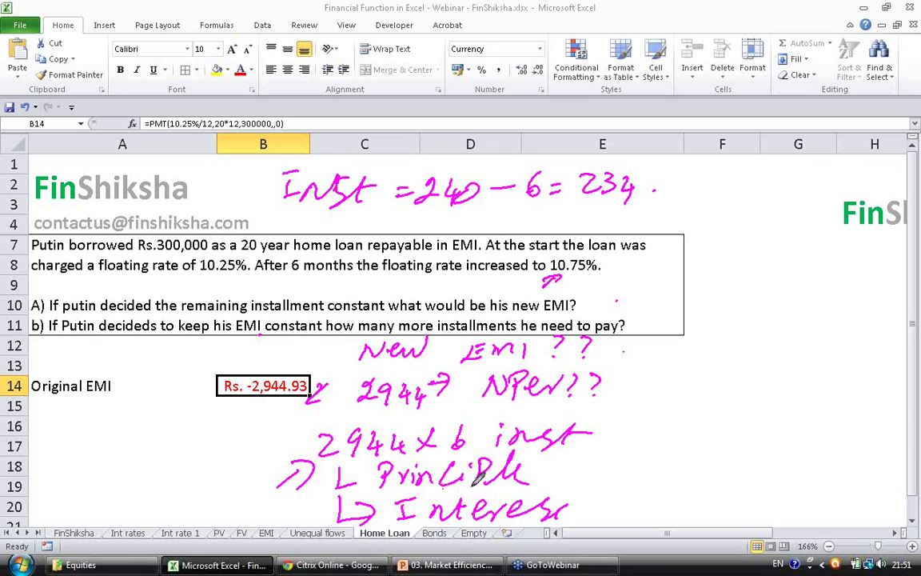
mouse_move(547, 465)
left_mouse_down()
mouse_move(598, 485)
mouse_move(586, 494)
left_mouse_up()
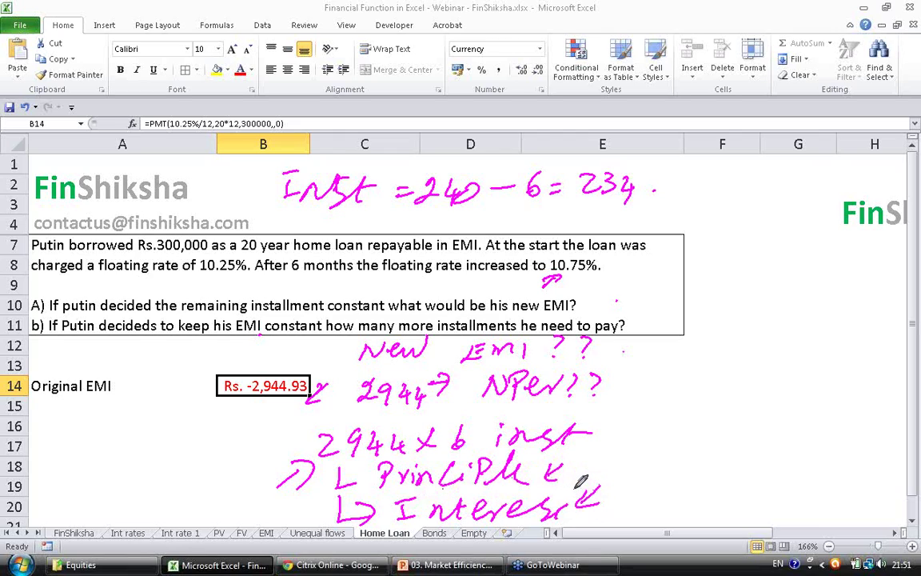
mouse_move(599, 458)
left_mouse_down()
mouse_move(630, 472)
mouse_move(611, 488)
left_mouse_up()
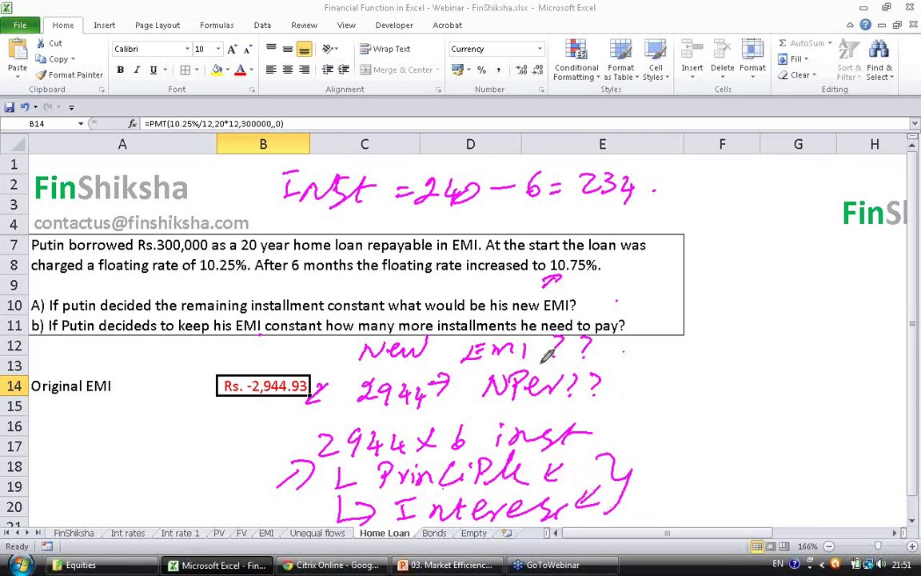
Tick questions A and B in the problem text and erase all annotations
left_click_drag(590, 302, 626, 286)
left_click_drag(624, 324, 662, 304)
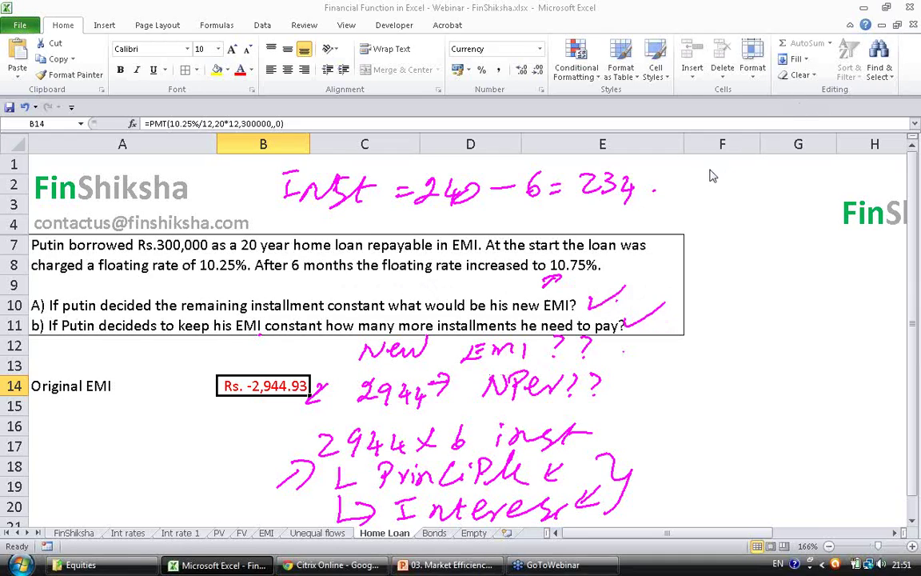
key("e")
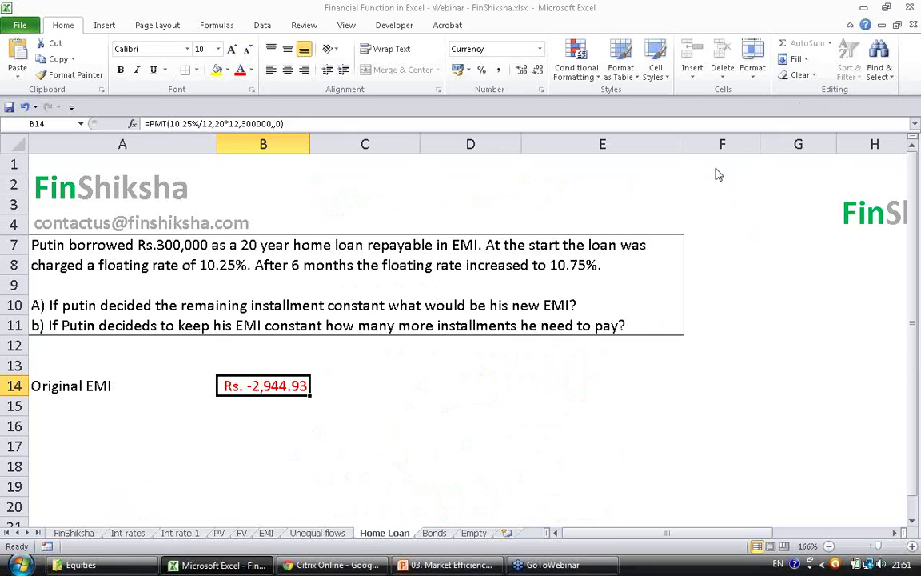
Number the first six installments by entering 1 through 6 in cells A18 to A23
left_click(155, 465)
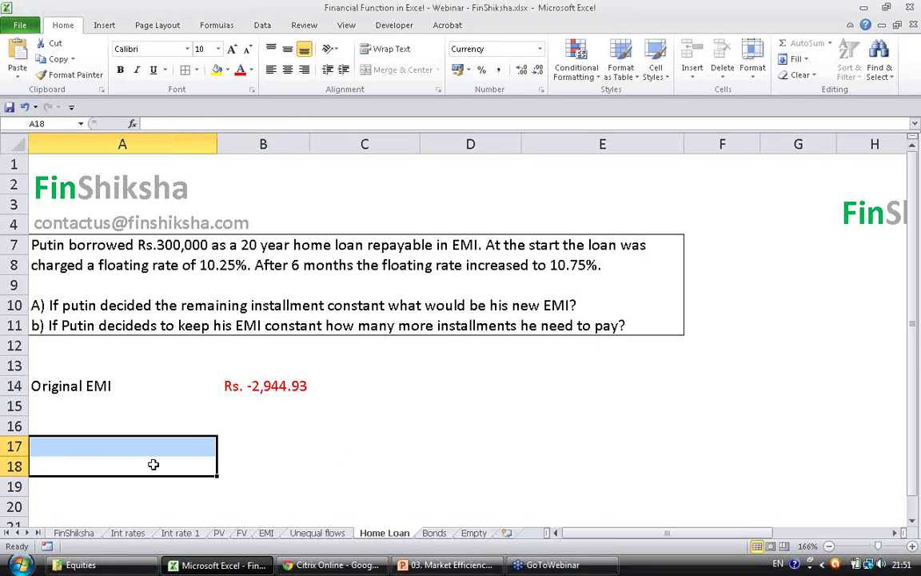
key("Right")
key("Left")
type("1")
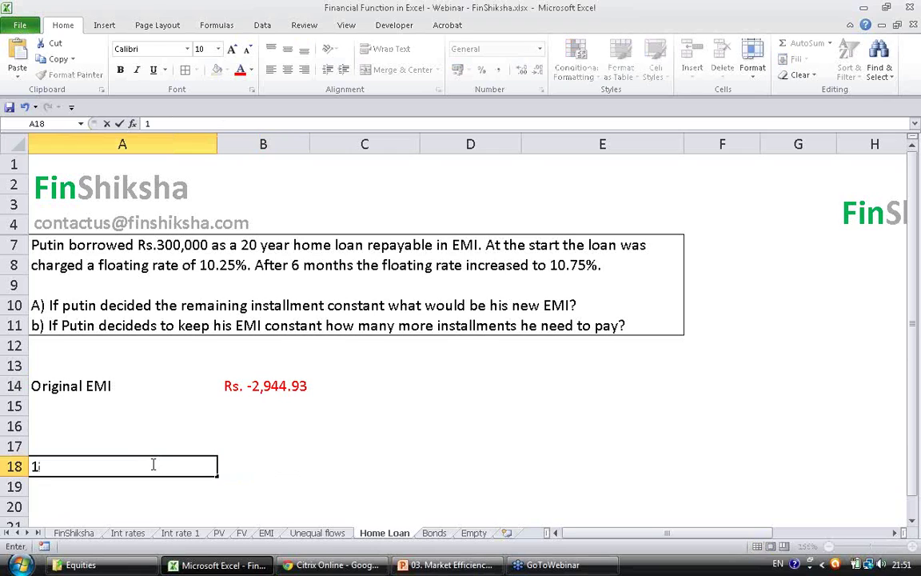
key("Return")
type("2")
key("Return")
type("3")
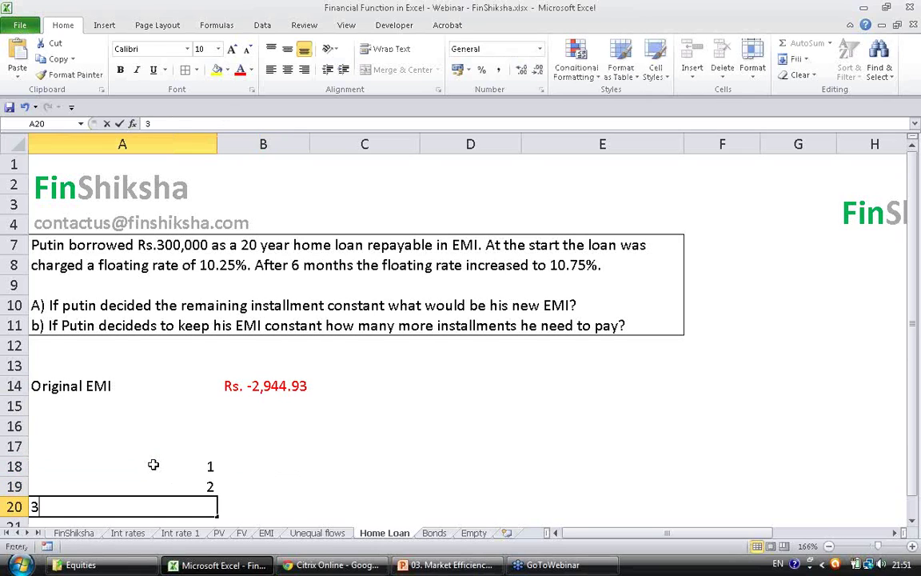
key("Return")
type("4")
key("Return")
type("5")
key("Return")
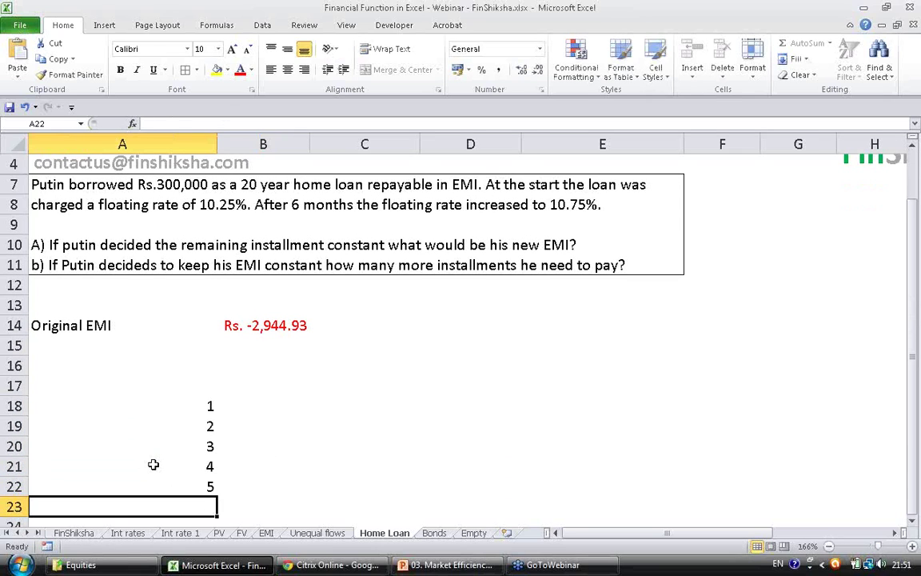
type("6")
key("Up")
Add the column headings "EMI", "Principle" and "Interest EMI" in B17, C17 and D17 above the numbered installments
key("Up")
key("Up")
key("Up")
key("Up")
key("Up")
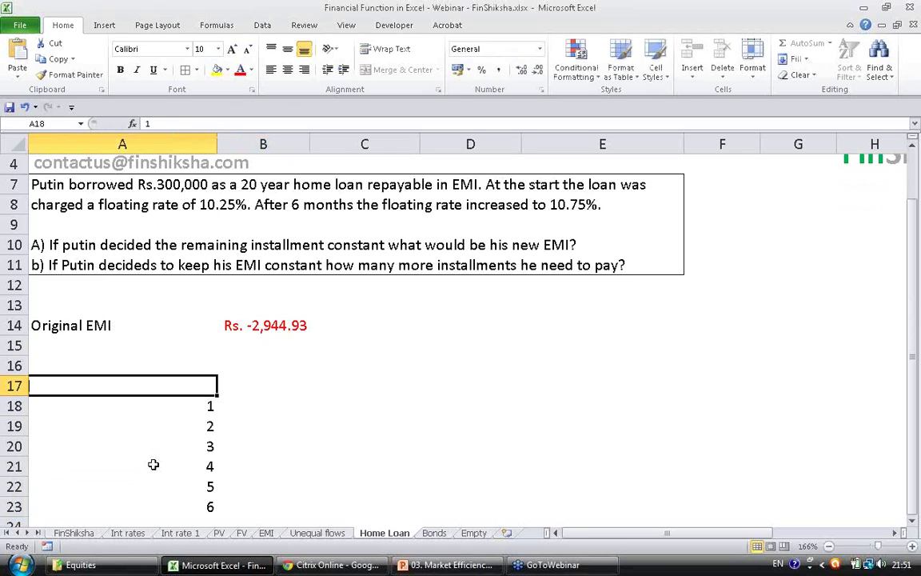
key("Up")
key("Up")
key("Right")
key("Down")
key("Down")
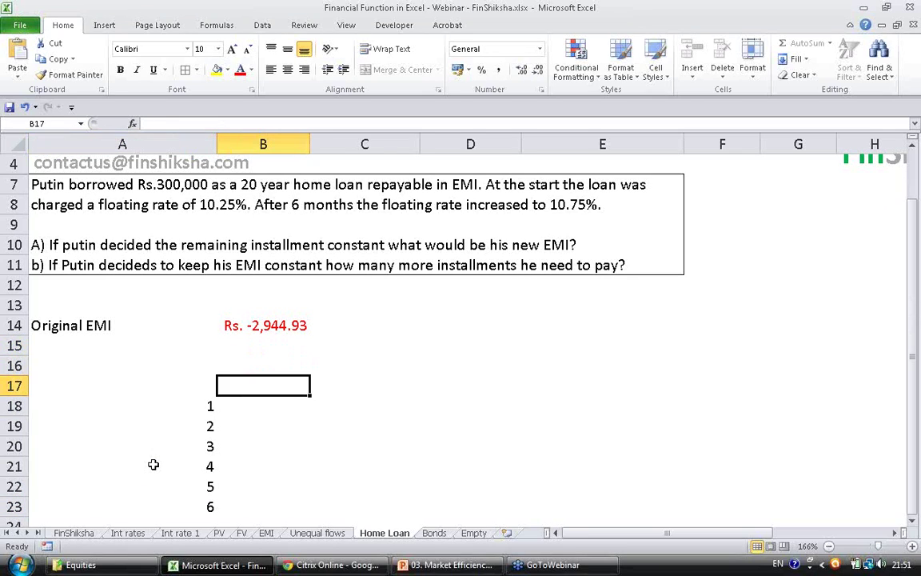
type("P")
key("Escape")
type("EMI")
key("Tab")
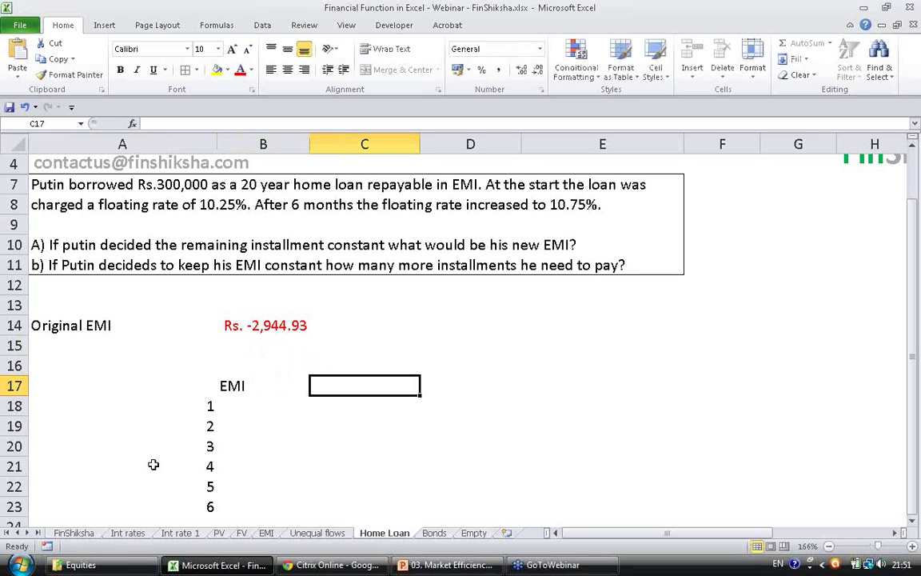
type("Principle")
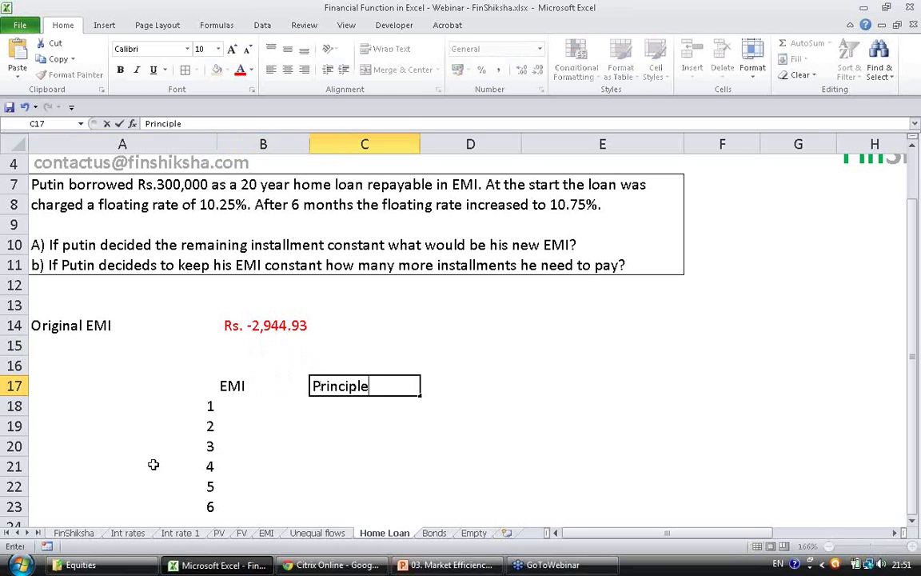
key("Tab")
type("In")
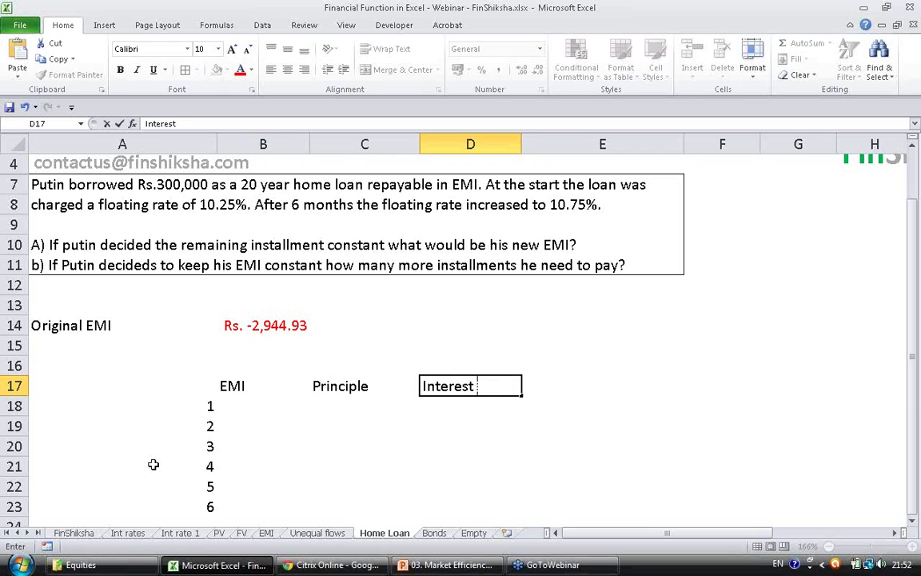
type("terest EMI")
key("Return")
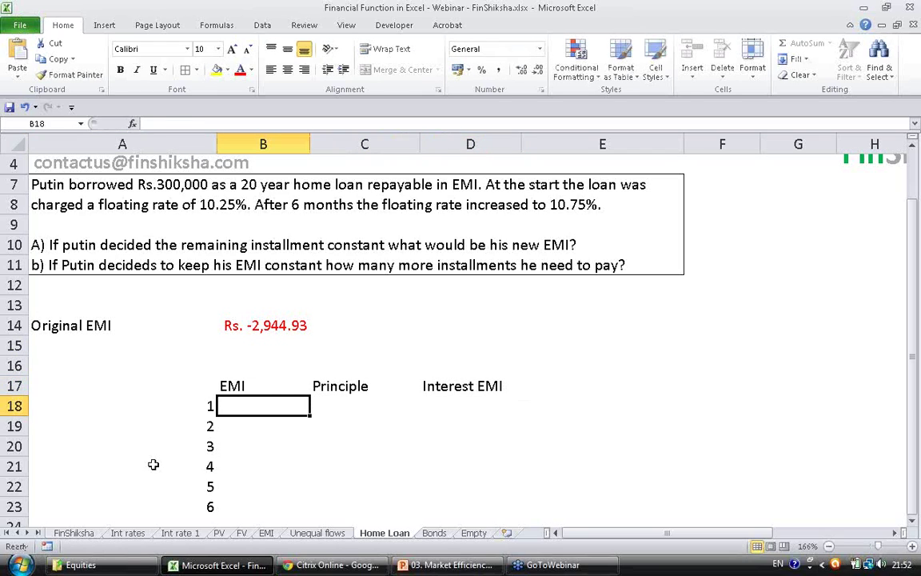
Calculate the first installment's EMI in B18 with PMT, using rate 10.25%/12, Nper 20*12, Pv 300000 and Type 0
type("=p")
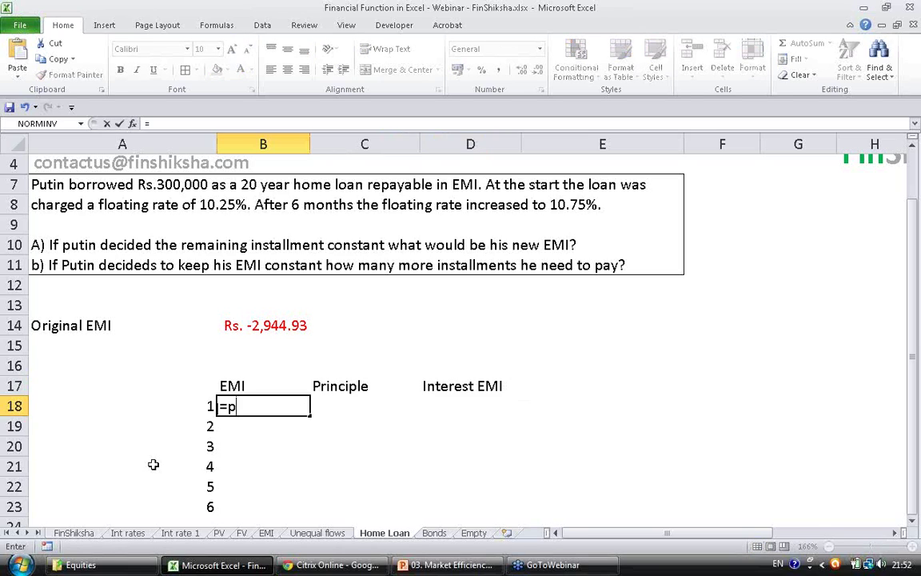
type("mt(")
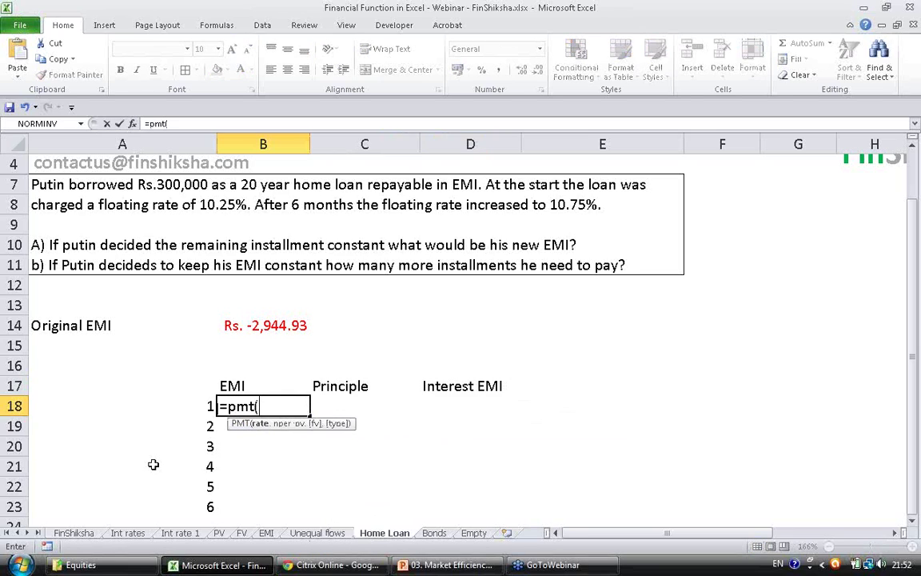
left_click(133, 124)
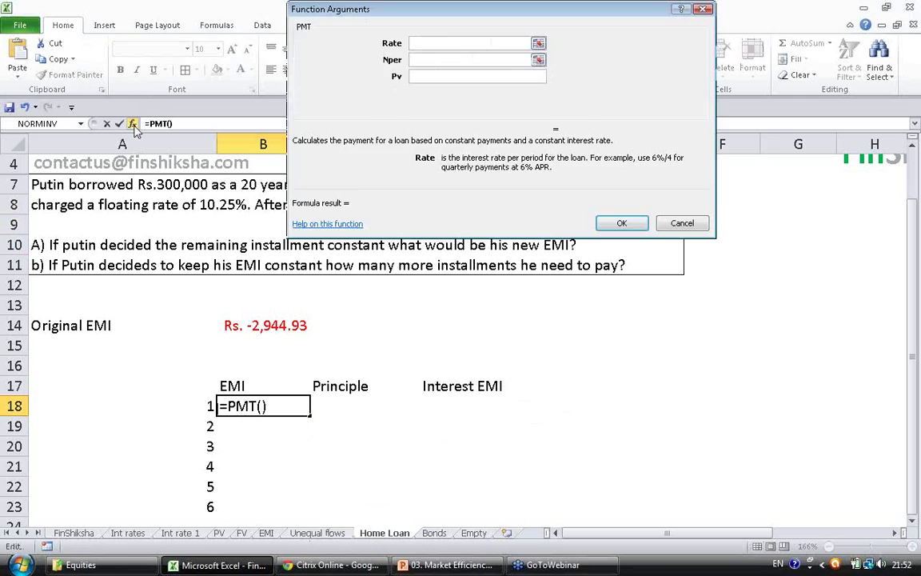
type("10.2")
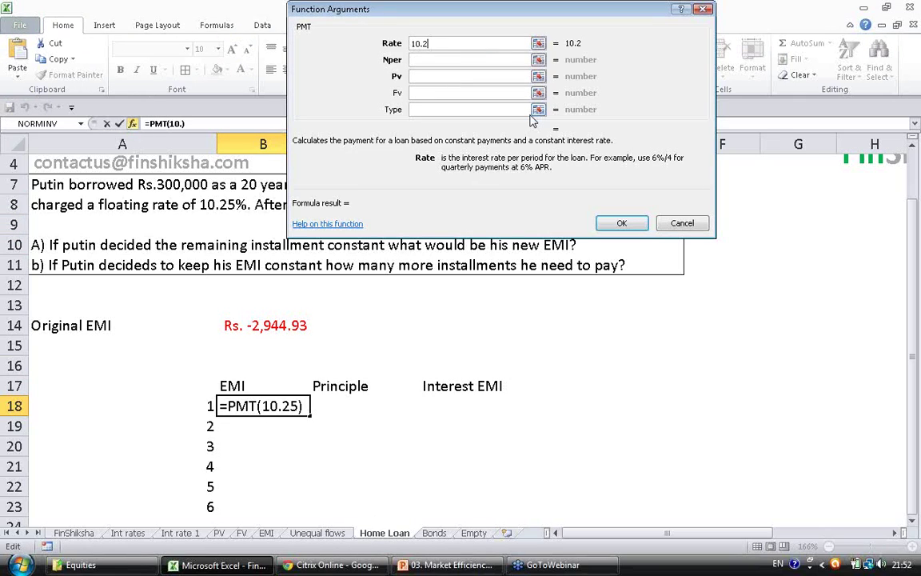
type("5%/12")
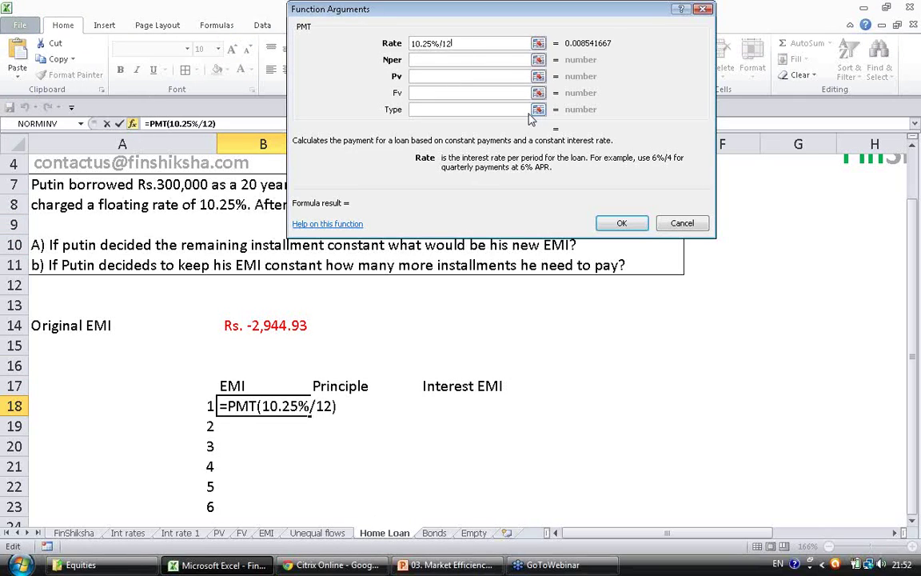
left_click(497, 60)
type("20")
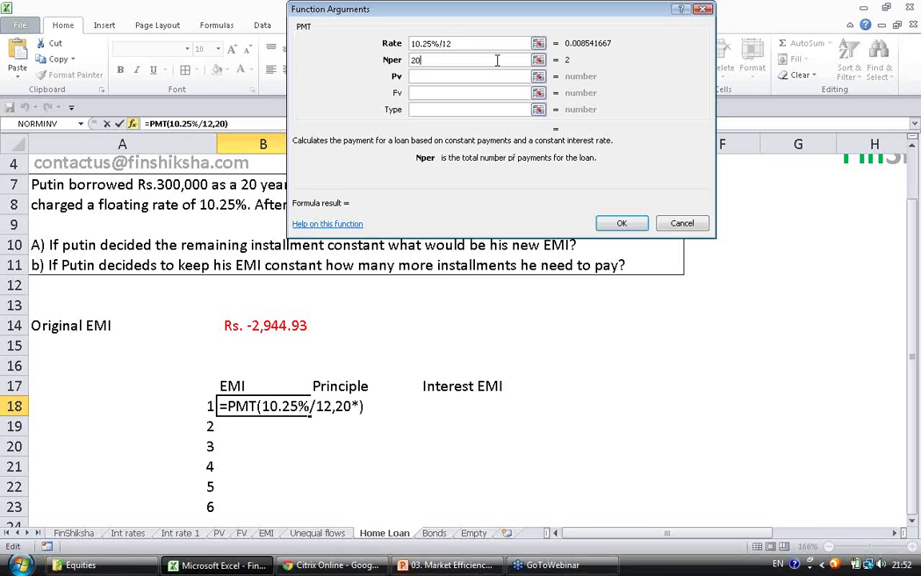
type("*12,")
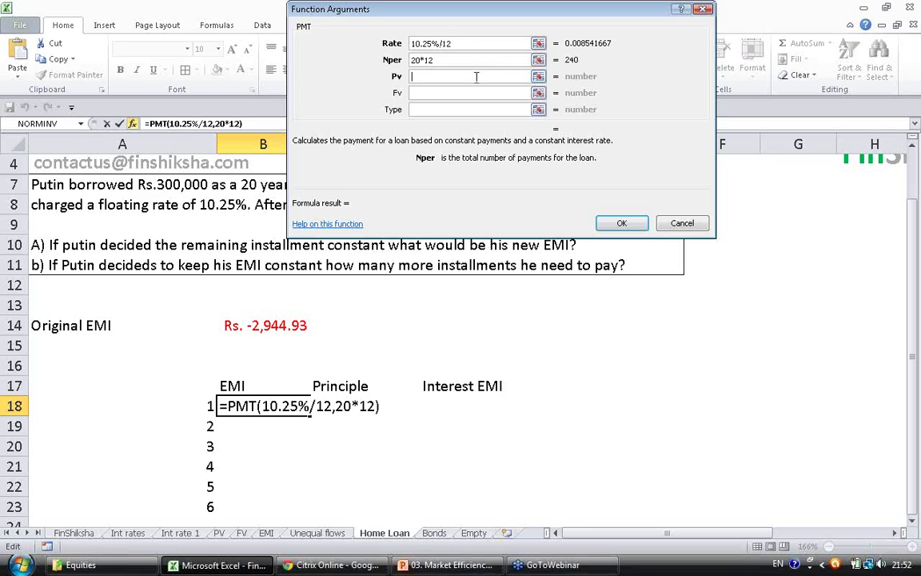
type("300000")
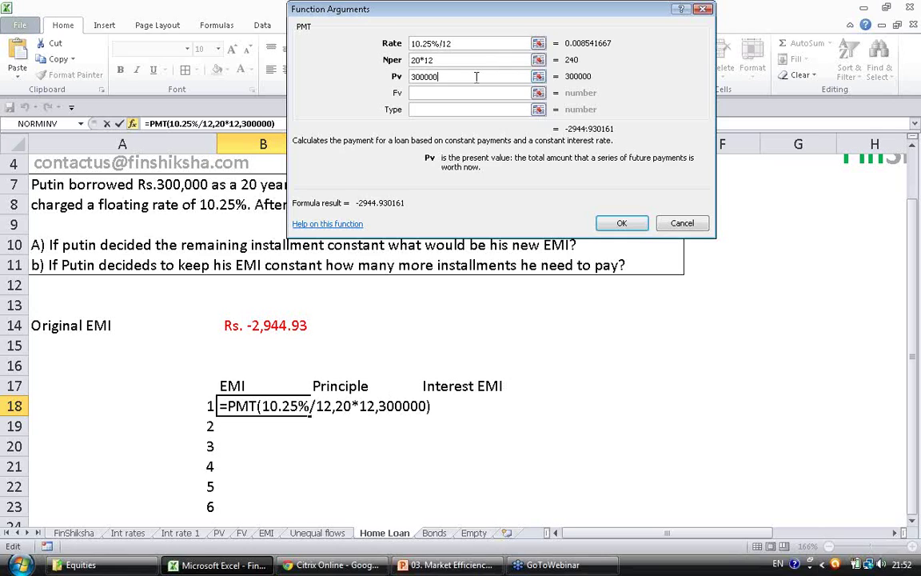
key("Tab")
key("Tab")
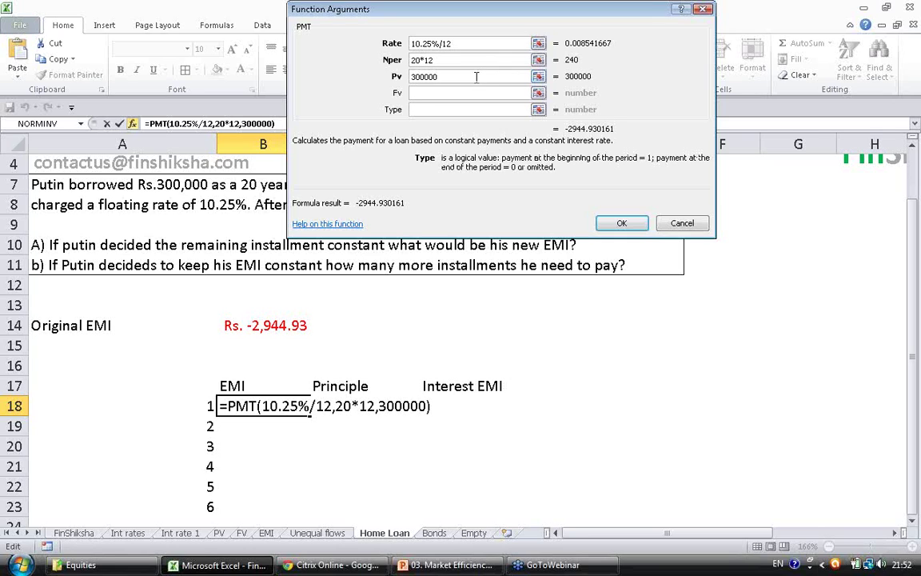
key("Return")
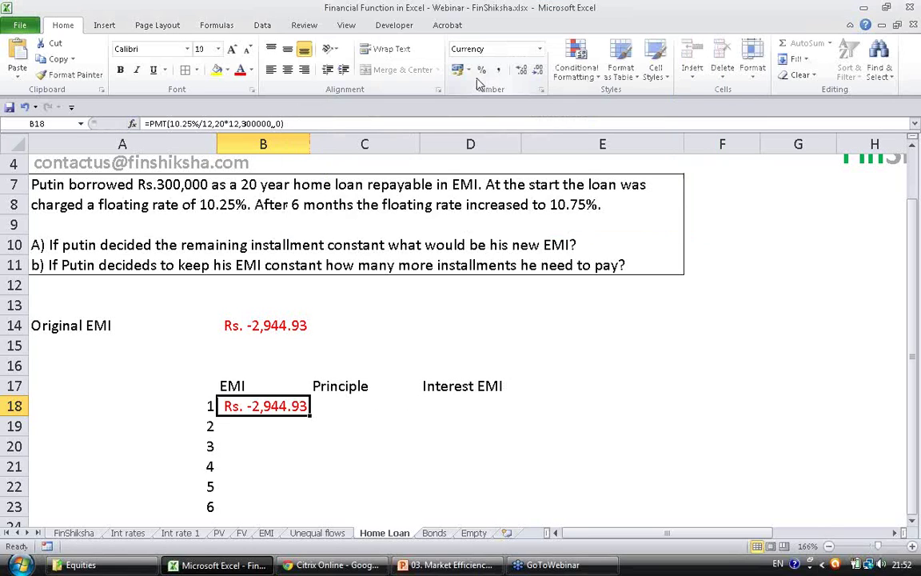
key("Right")
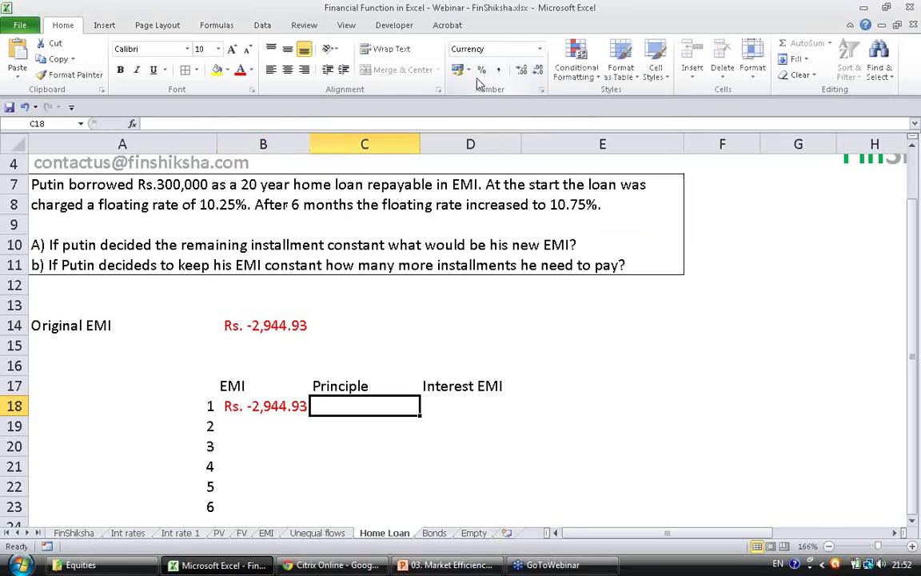
key("Left")
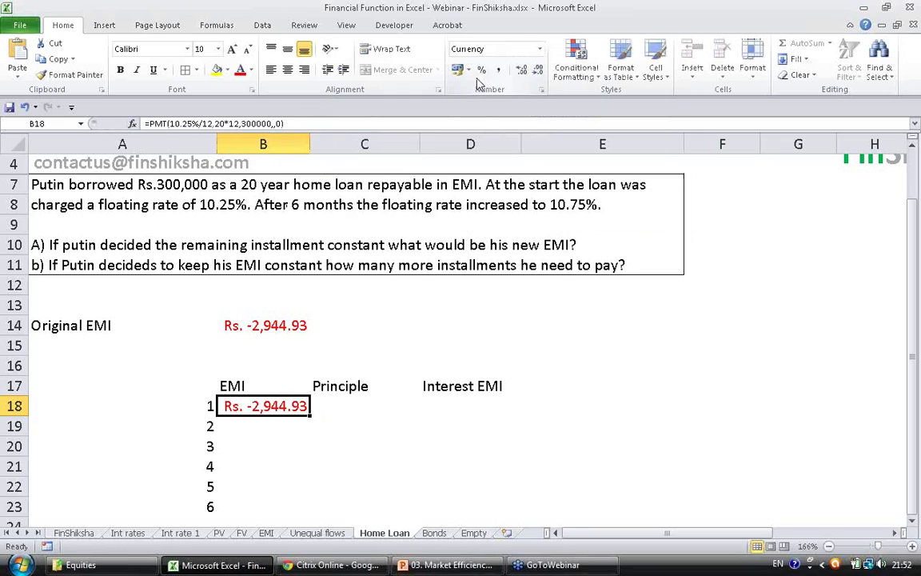
key("Right")
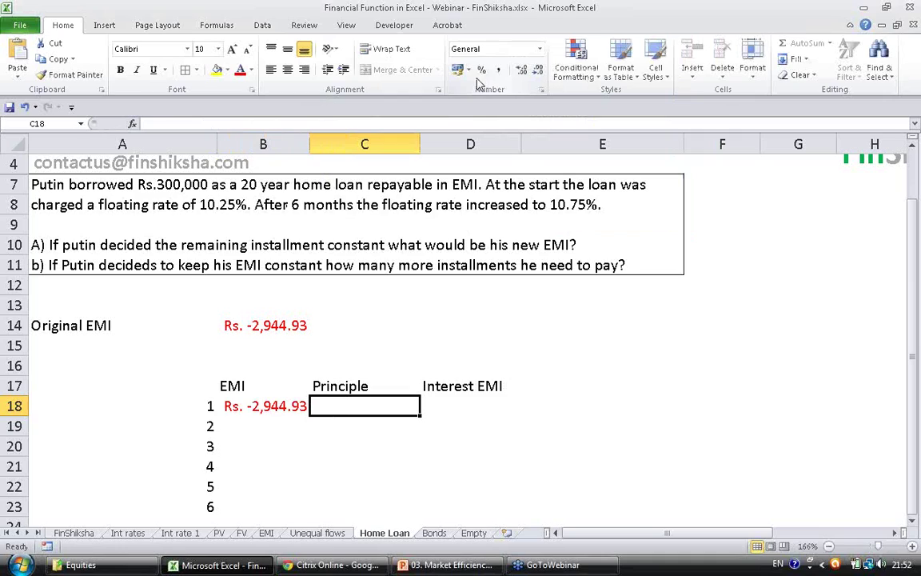
key("Right")
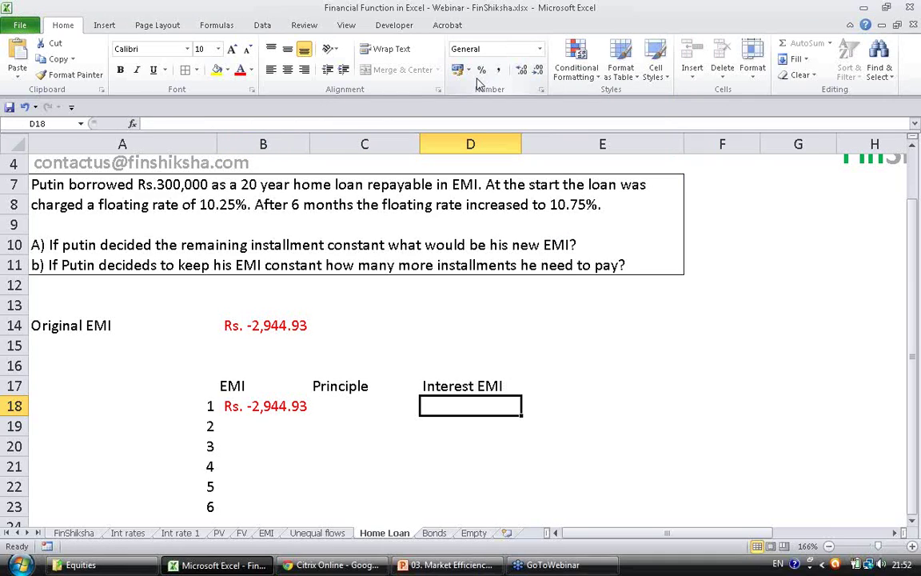
key("Left")
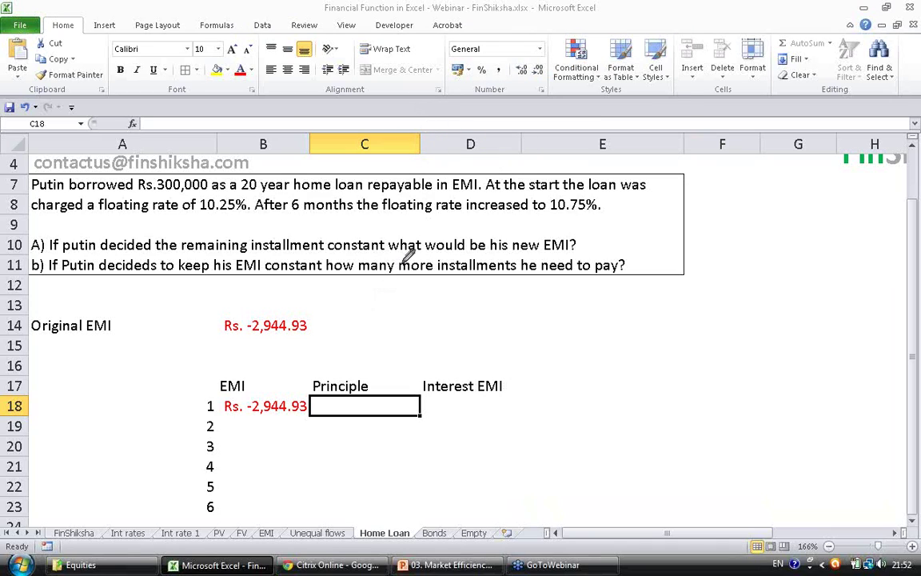
Handwrite "PPMT – Principle Pay", "PMT – Payment" and "IPMT – Int Payment" over the sheet, with an arrow at PPMT and a line below Interest EMI
left_click_drag(396, 276, 505, 294)
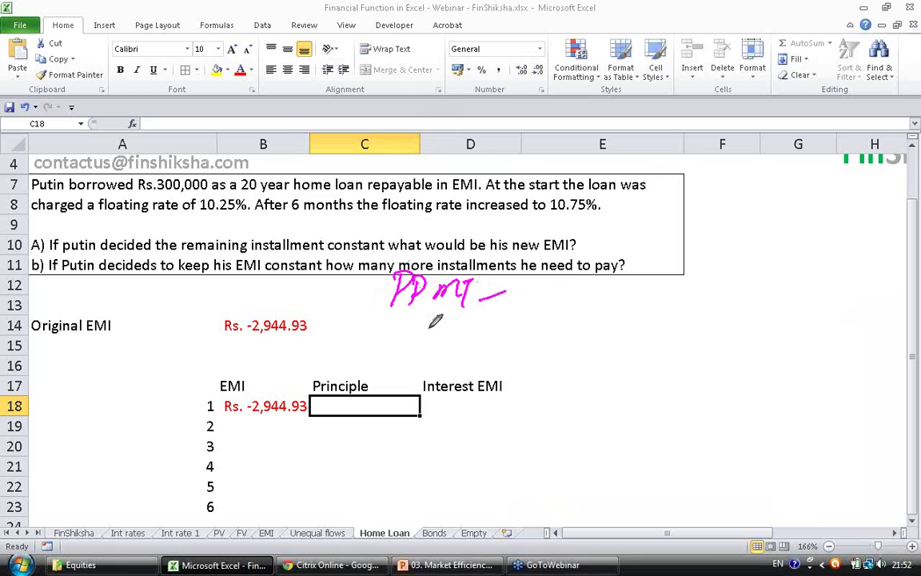
mouse_move(408, 320)
left_mouse_down()
mouse_move(430, 337)
mouse_move(467, 318)
mouse_move(558, 322)
mouse_move(559, 335)
mouse_move(616, 329)
mouse_move(653, 338)
mouse_move(654, 352)
left_mouse_up()
left_click_drag(640, 341, 661, 336)
left_click(359, 301)
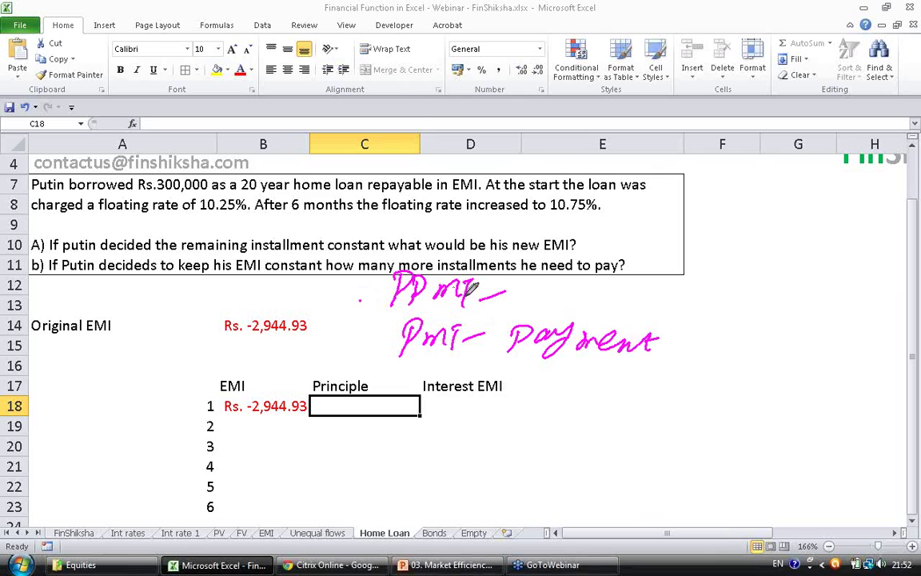
mouse_move(522, 277)
left_mouse_down()
mouse_move(521, 296)
mouse_move(614, 275)
mouse_move(617, 288)
mouse_move(702, 277)
mouse_move(692, 309)
left_mouse_up()
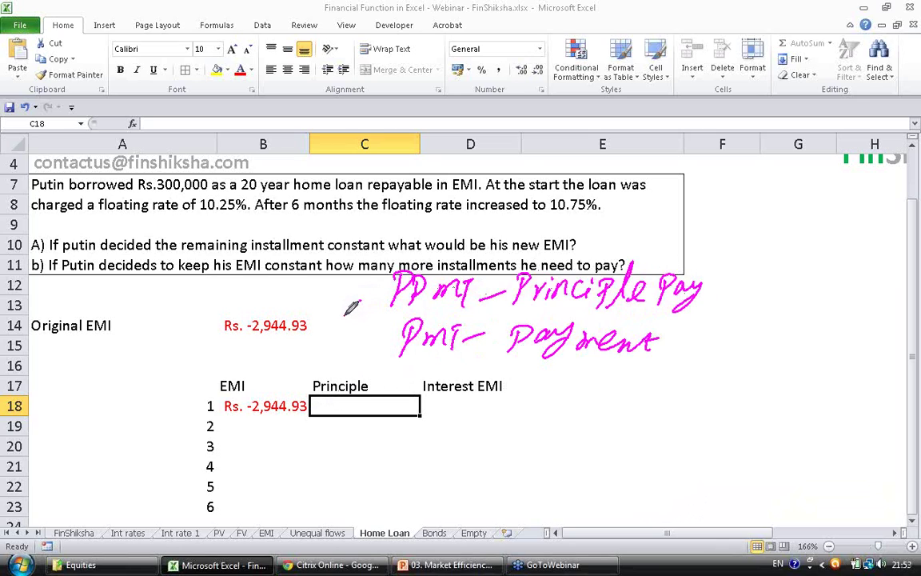
mouse_move(345, 314)
left_mouse_down()
mouse_move(398, 286)
mouse_move(351, 288)
left_mouse_up()
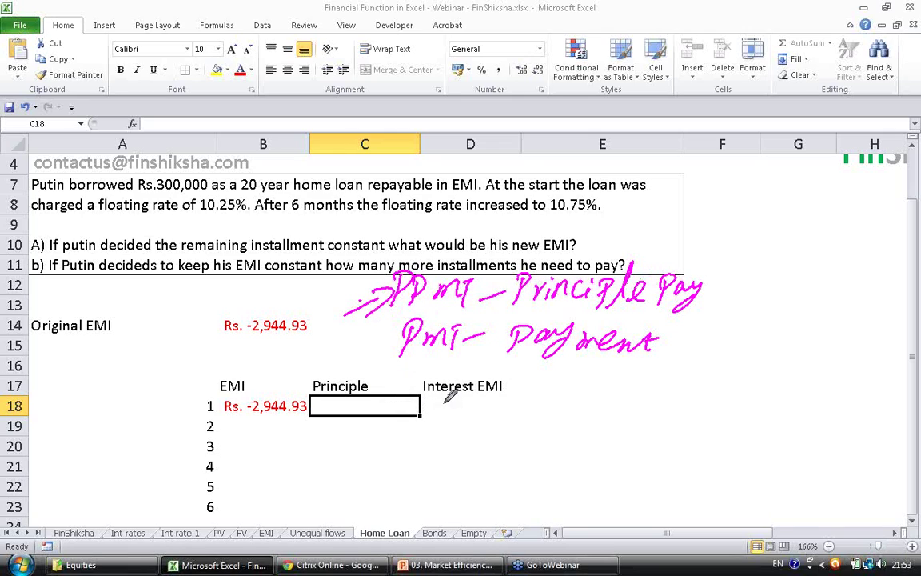
left_click_drag(436, 408, 476, 405)
mouse_move(391, 366)
left_mouse_down()
mouse_move(389, 377)
mouse_move(463, 356)
mouse_move(610, 374)
mouse_move(712, 367)
mouse_move(682, 362)
left_mouse_up()
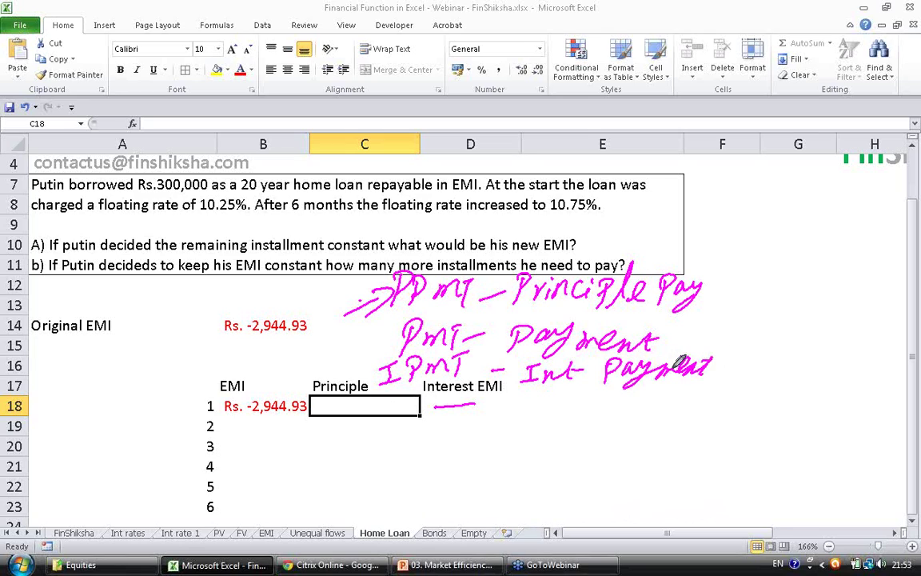
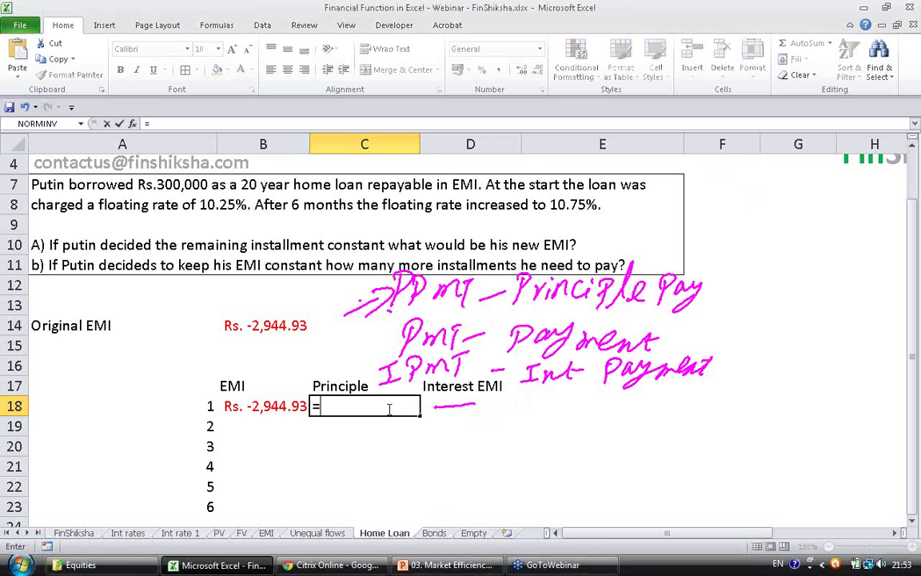
Start a PPMT function for the first installment's principal in C18 with Rate 10.25% and Per A18
type("ppmt(")
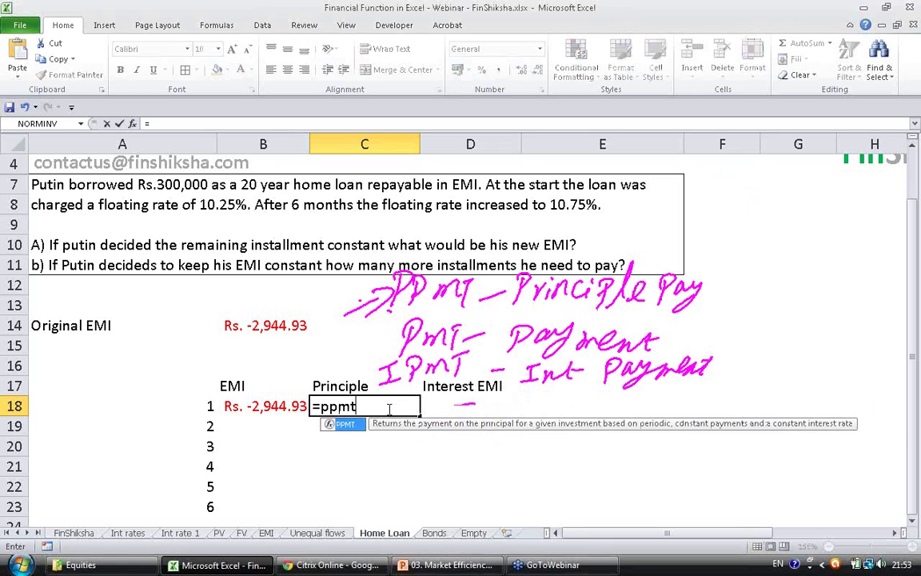
left_click(119, 124)
left_click(464, 318)
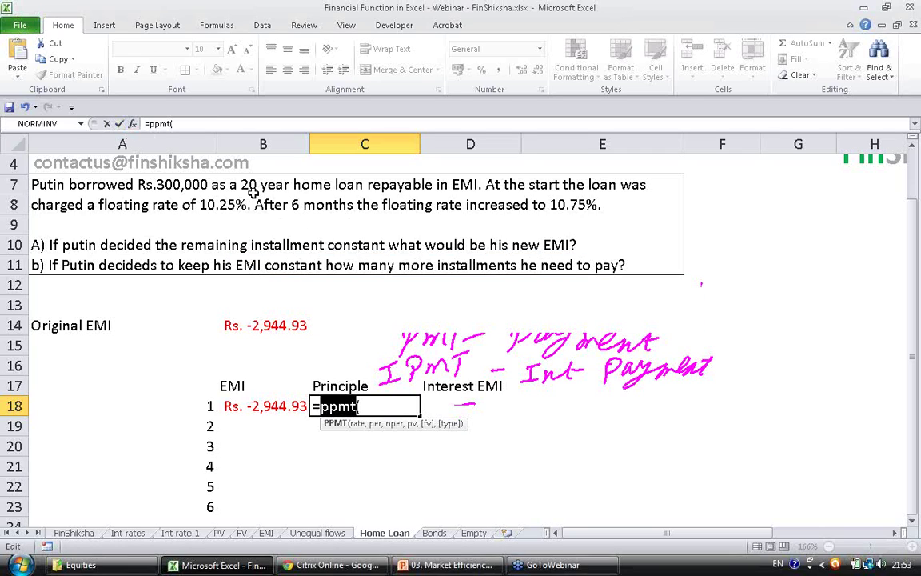
left_click(133, 123)
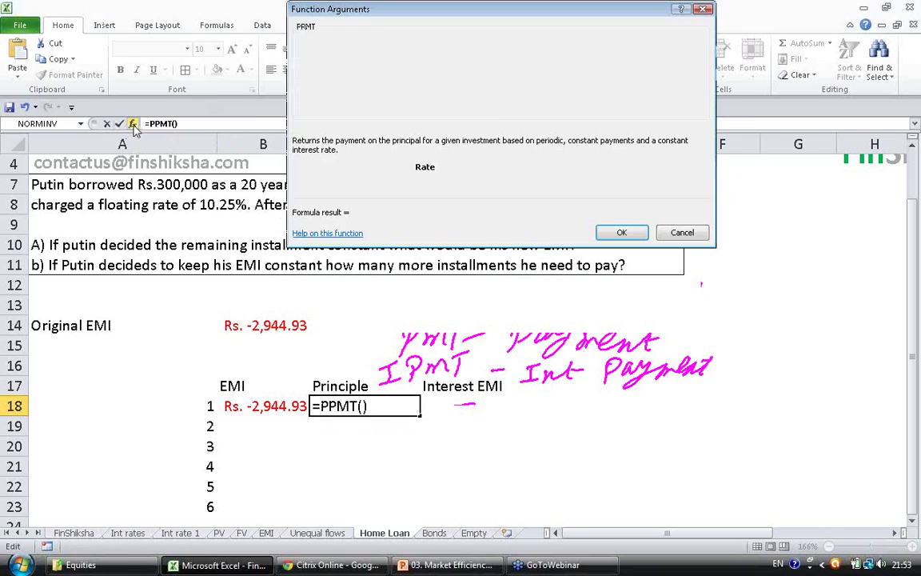
type("1")
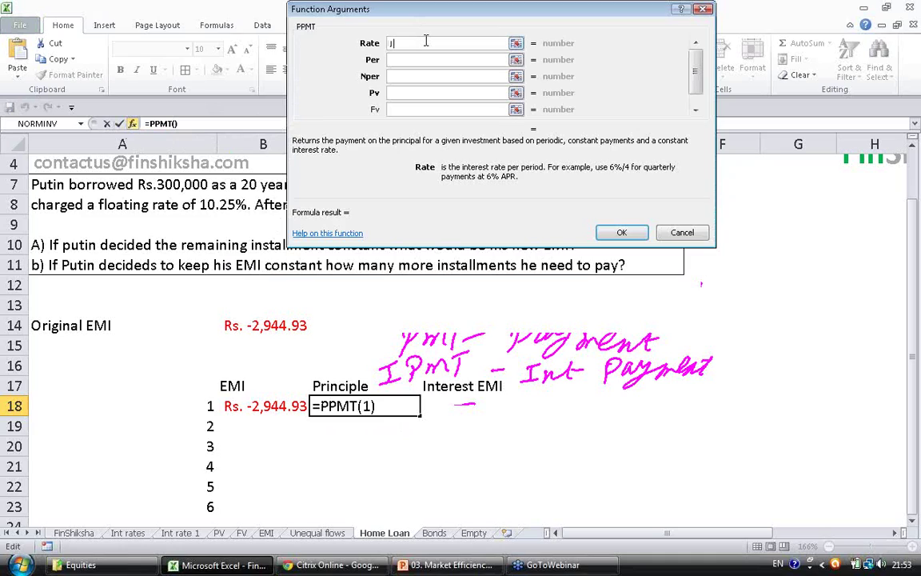
type("0.25")
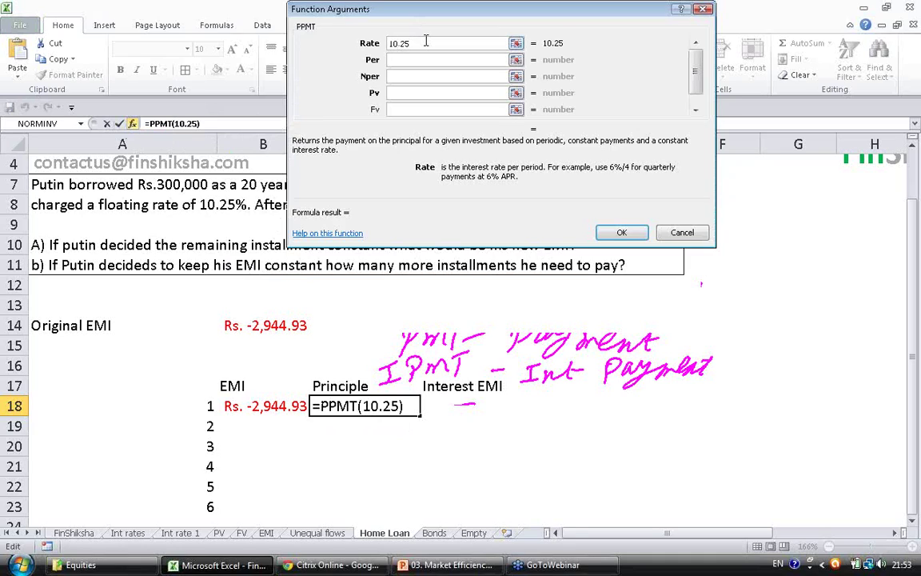
type("%")
left_click(430, 59)
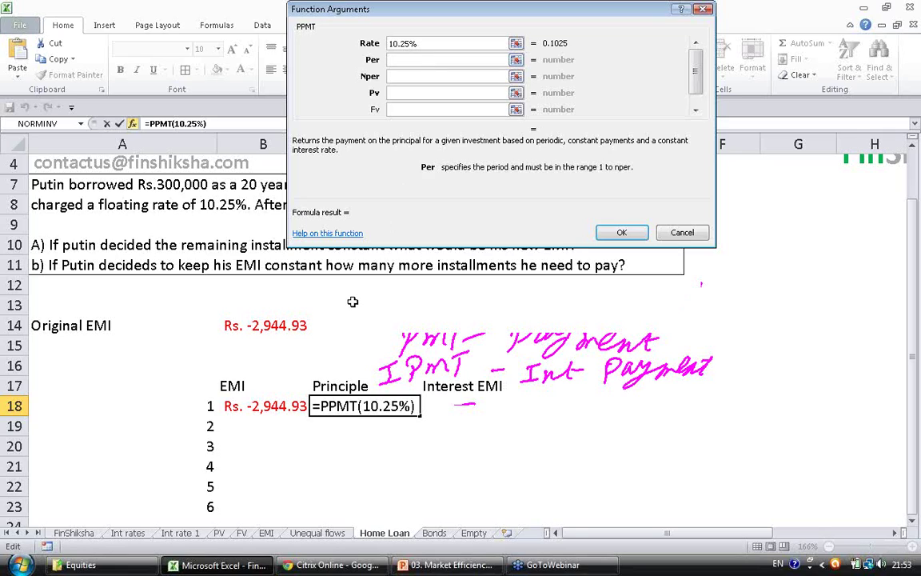
left_click(201, 408)
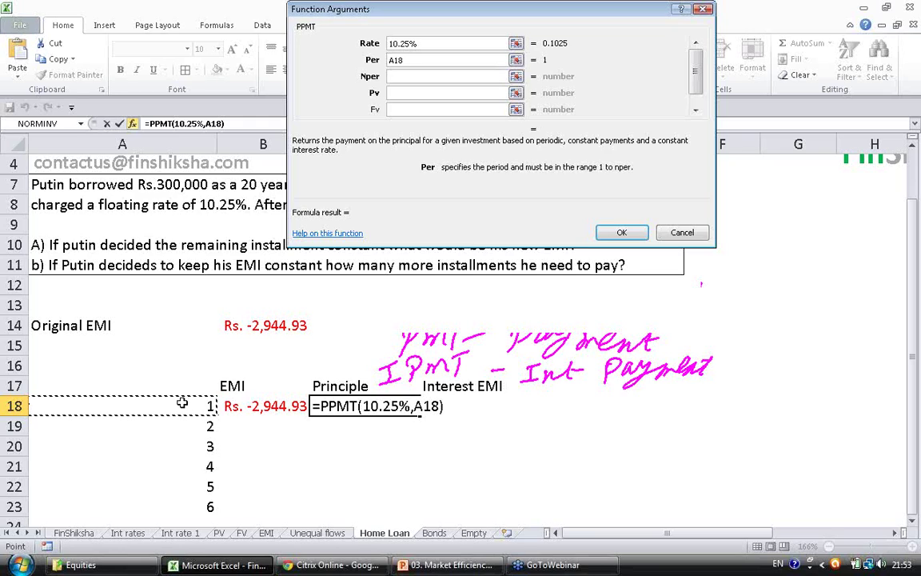
Complete the PPMT function in C18 with Nper 20*12, Pv 300000 and Type 0
left_click(414, 77)
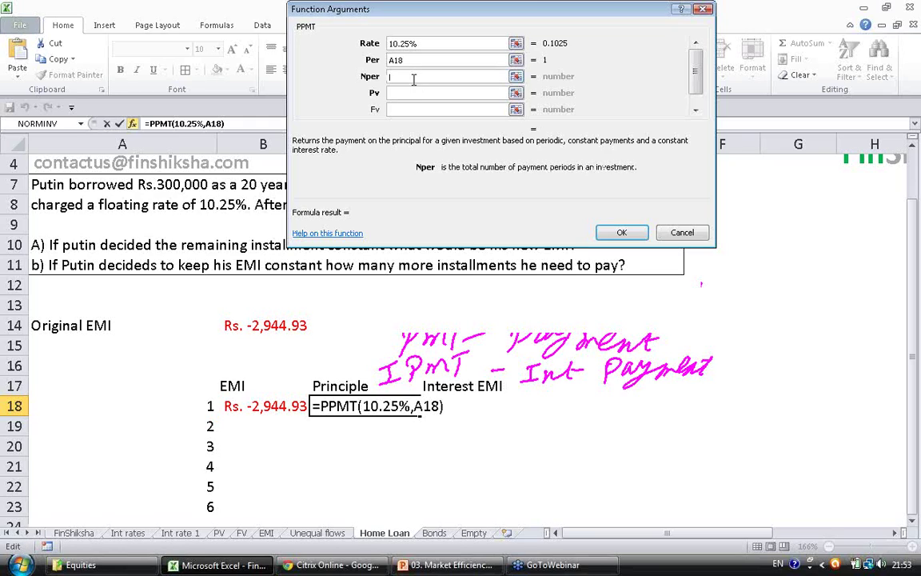
type("20*")
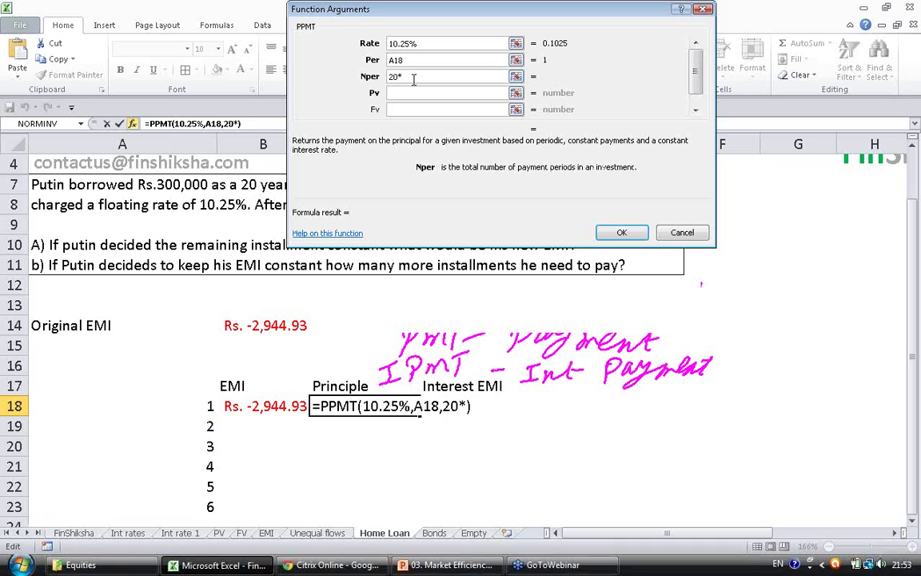
type("12,")
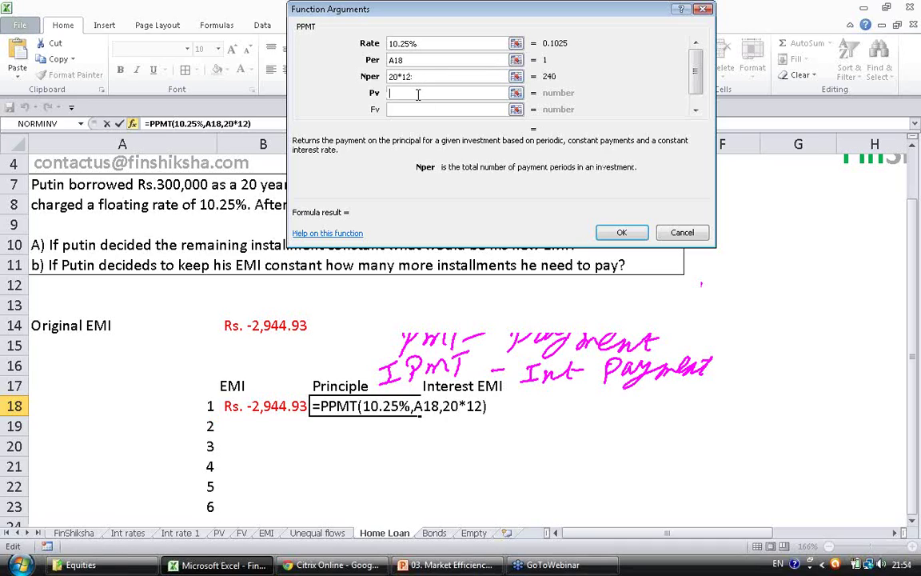
type("300")
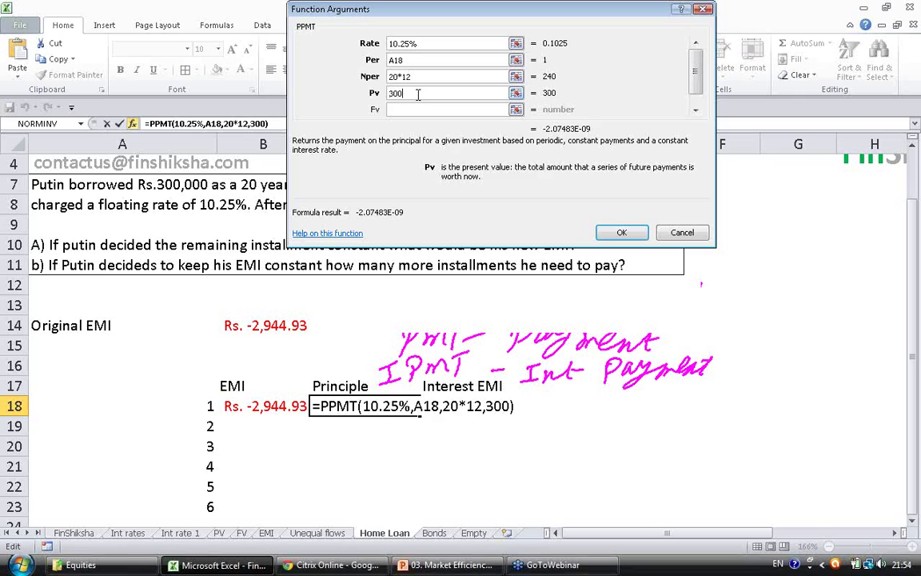
type(",000")
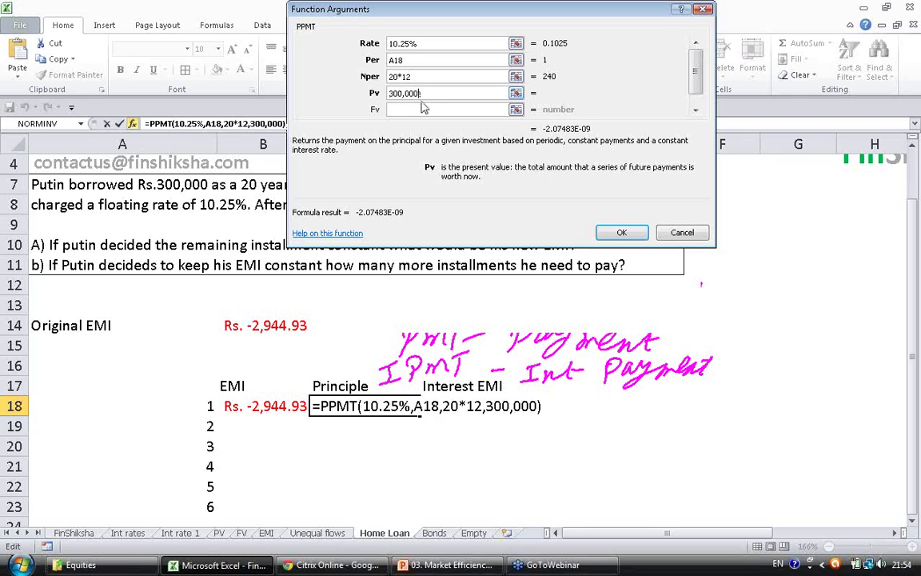
left_click(423, 108)
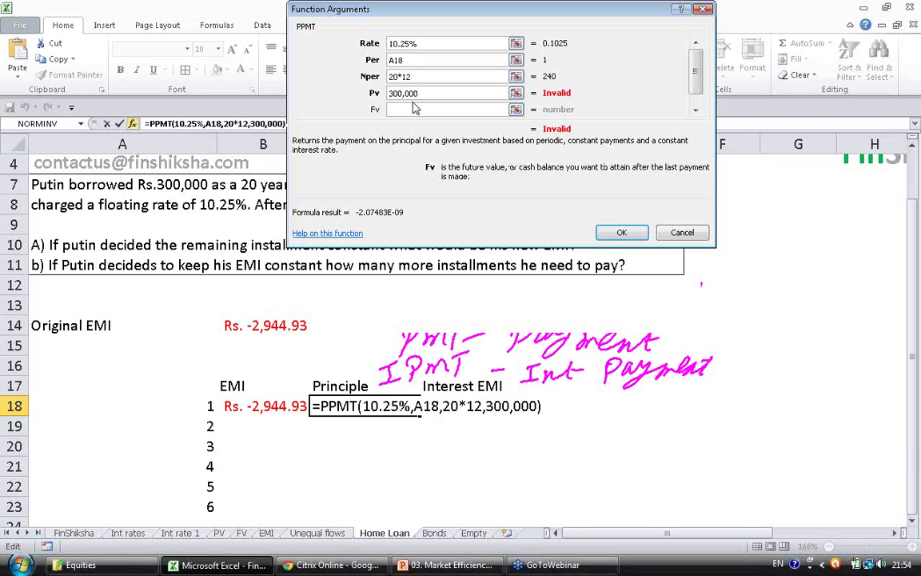
left_click(403, 93)
key("BackSpace")
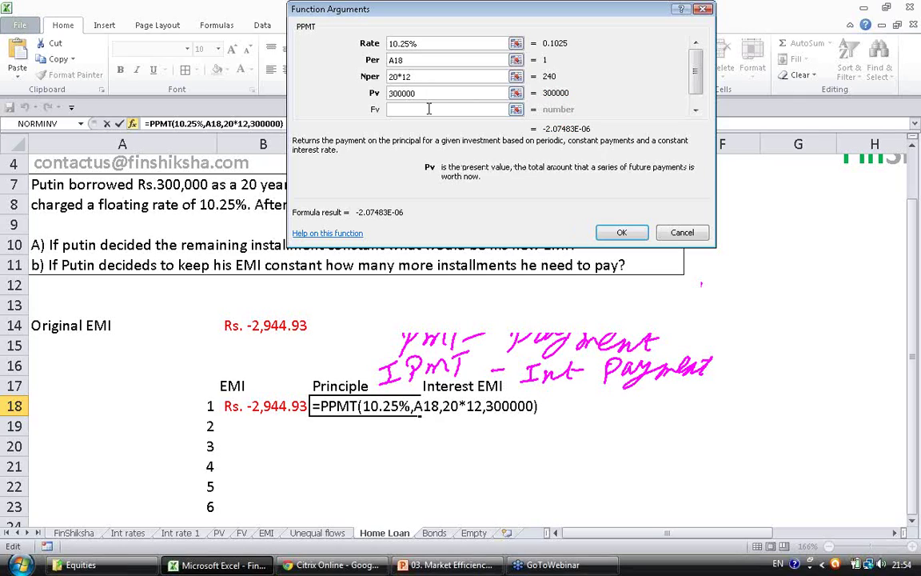
left_click(430, 110)
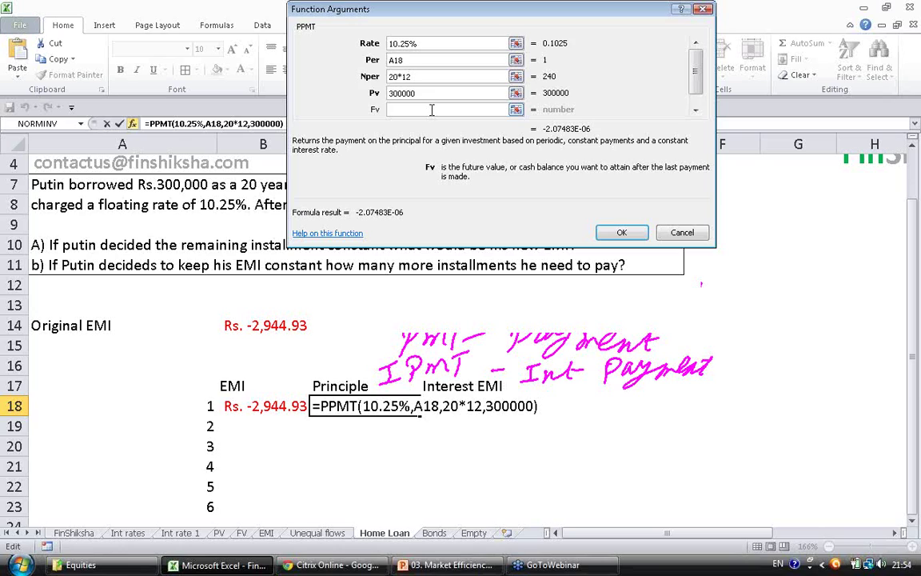
key("Tab")
type("0")
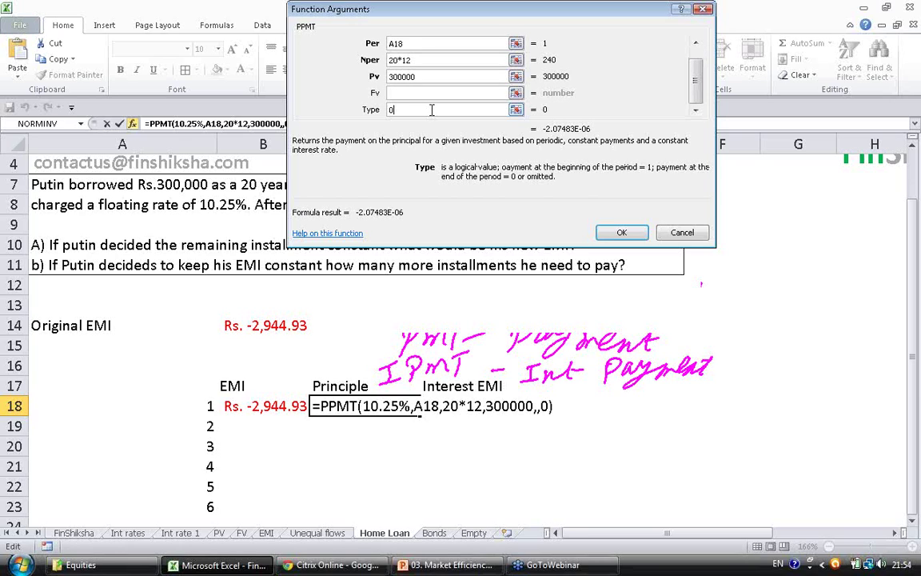
key("Return")
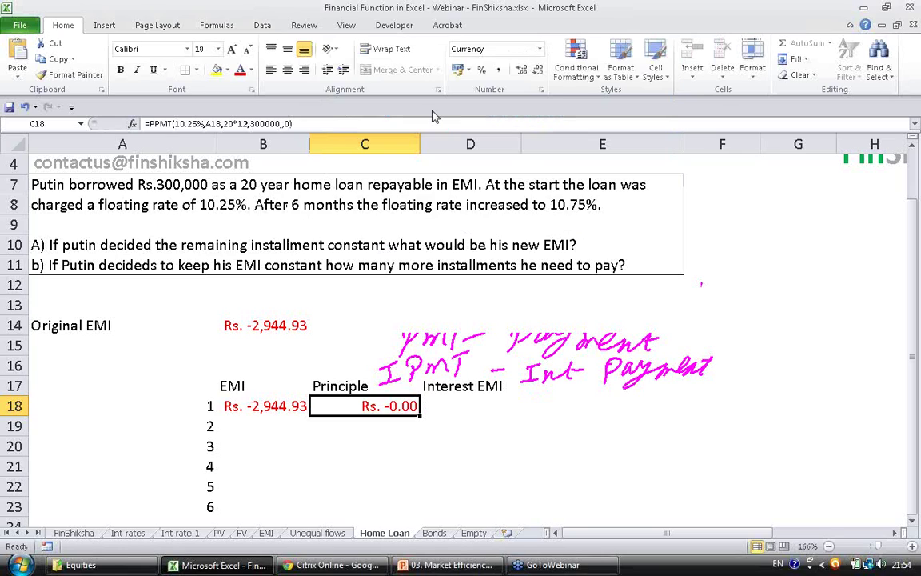
Correct the Rate argument of the PPMT formula in C18 to the monthly rate 10.25%/12
key("Right")
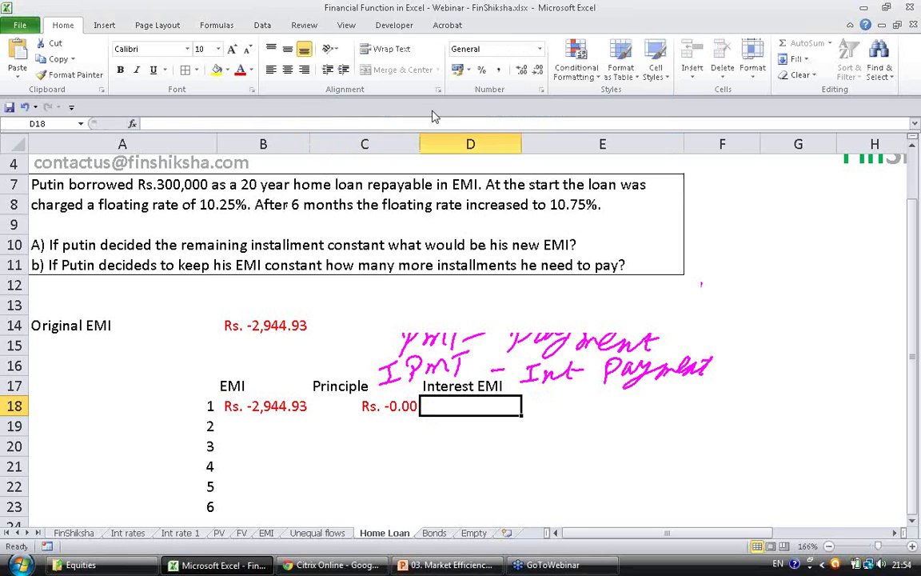
type("=ipm")
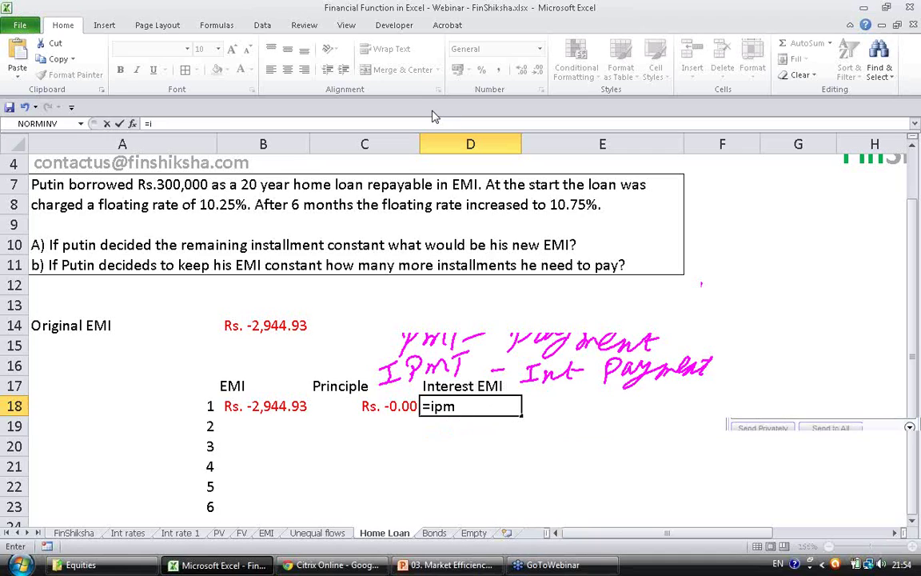
key("Left")
left_click(133, 123)
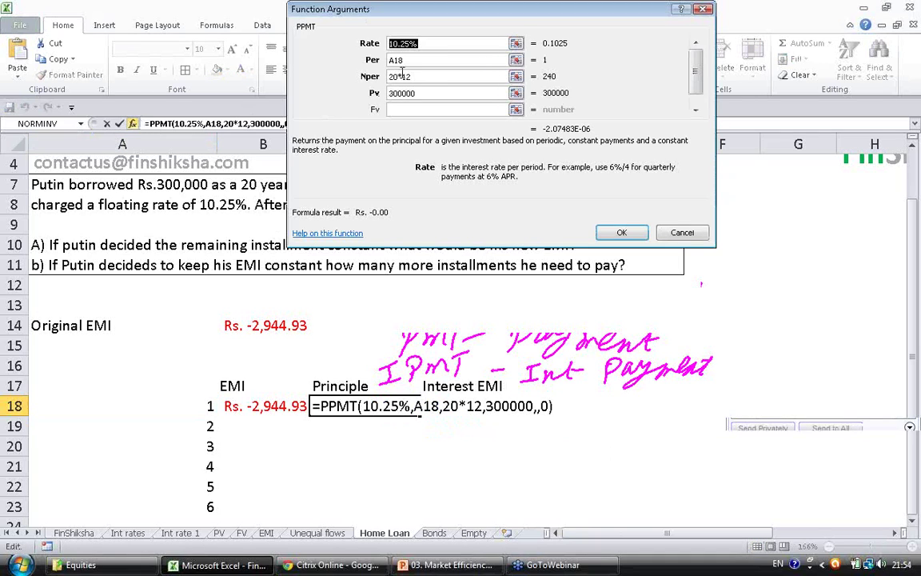
left_click(438, 44)
type("/12")
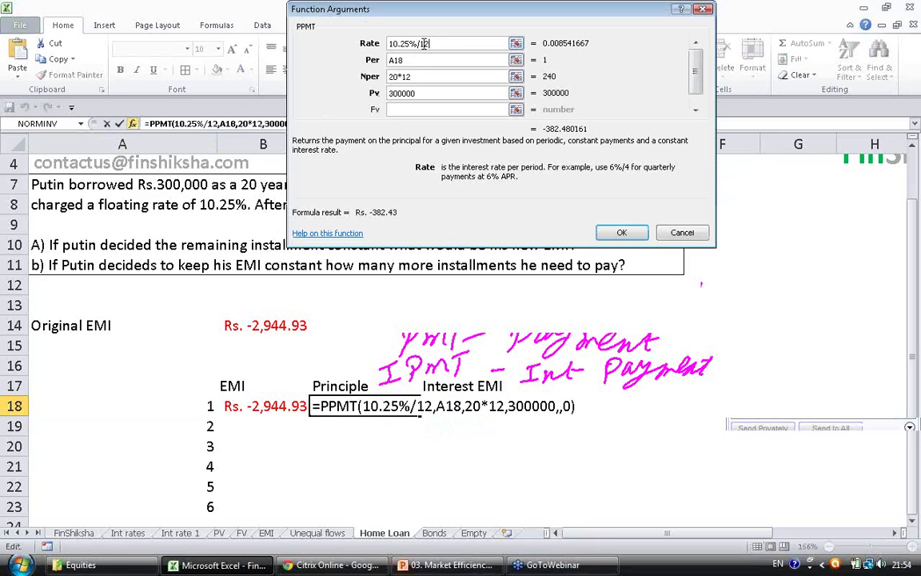
left_click_drag(389, 44, 417, 44)
left_click(436, 44)
key("Return")
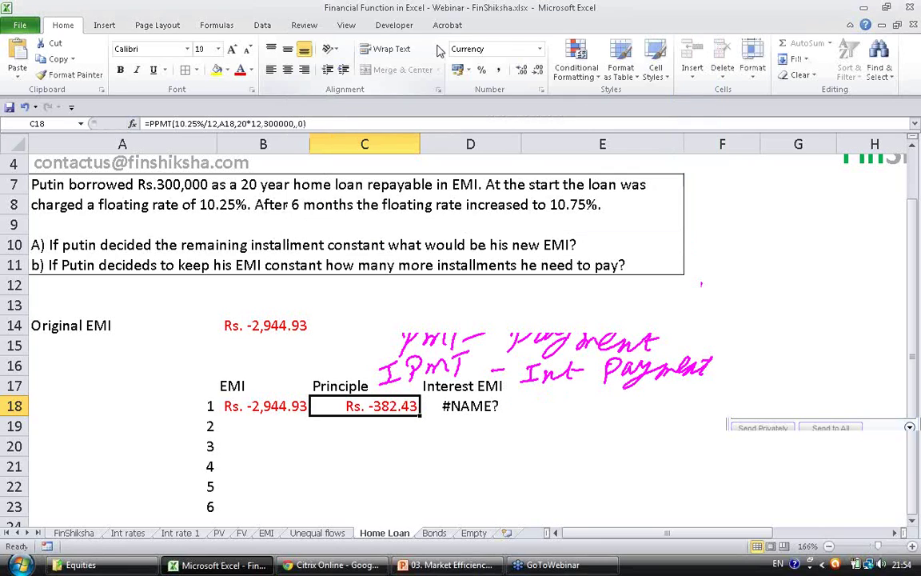
Start an IPMT function for the first installment's interest in D18 with Rate 10.25%/12
left_click(283, 404)
left_click(344, 406)
left_click(430, 407)
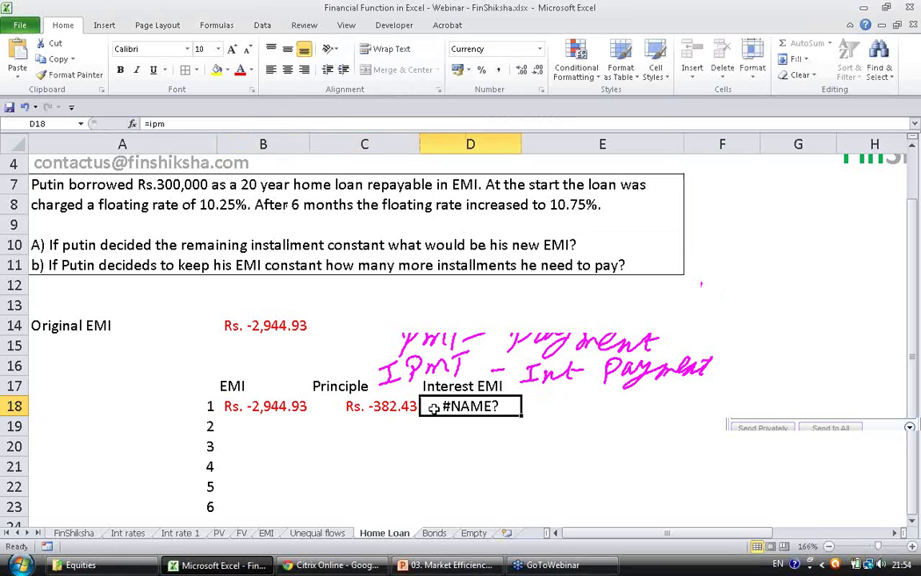
type("=")
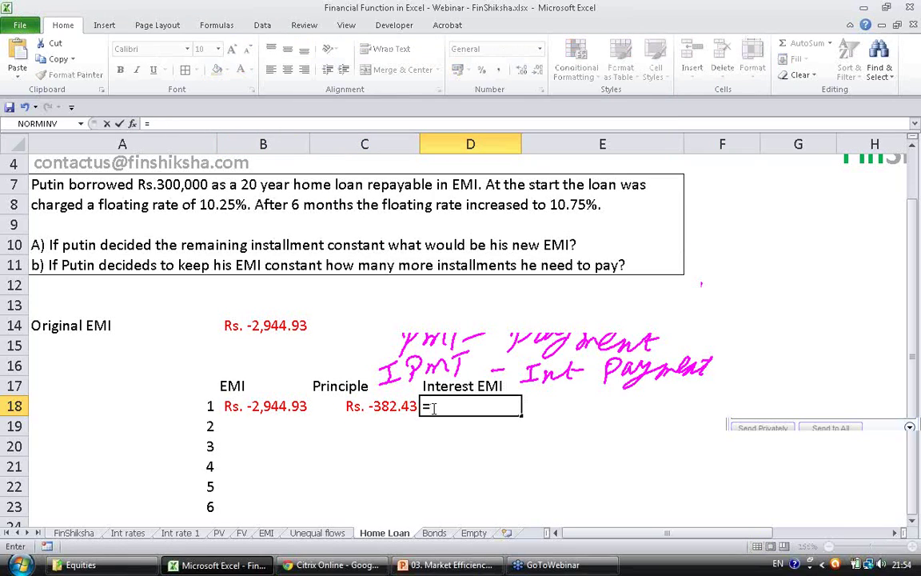
type("i")
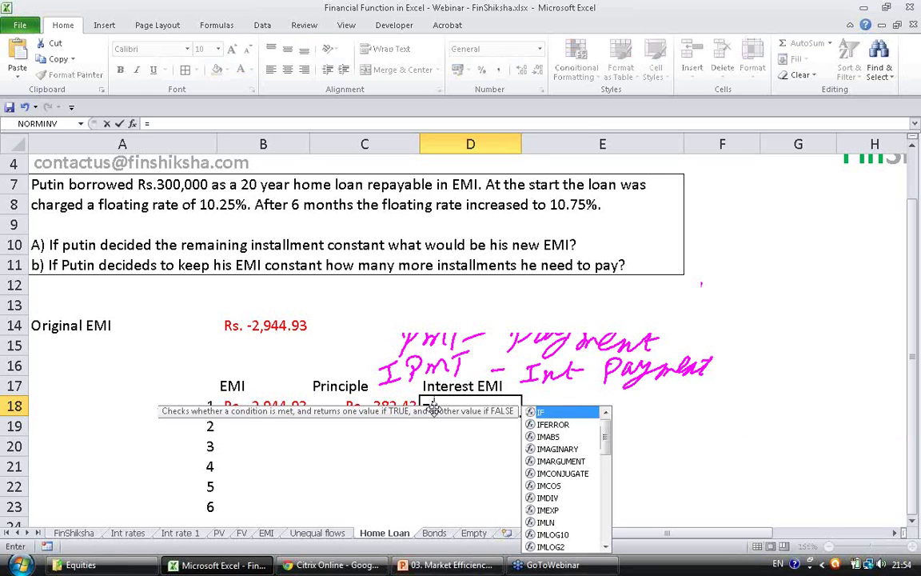
type("pmt")
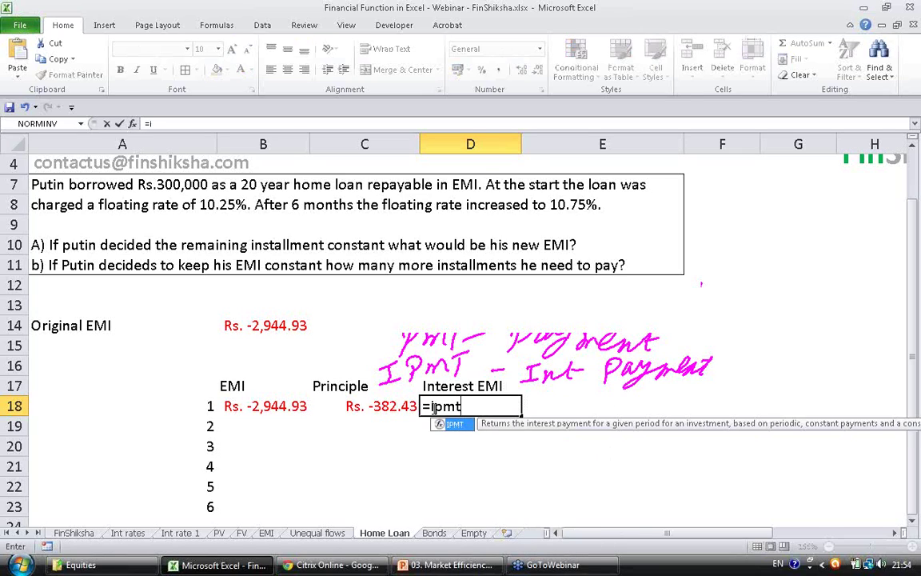
type("(")
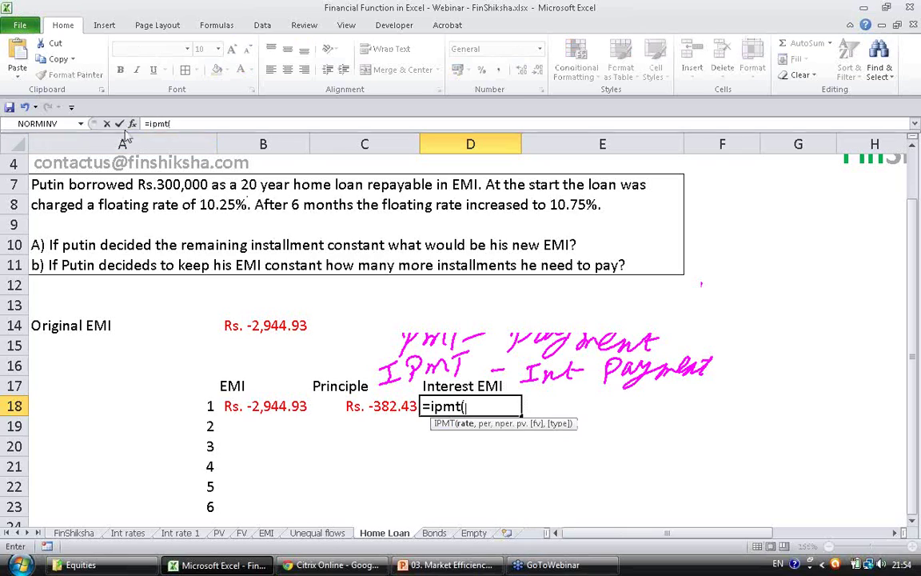
left_click(132, 123)
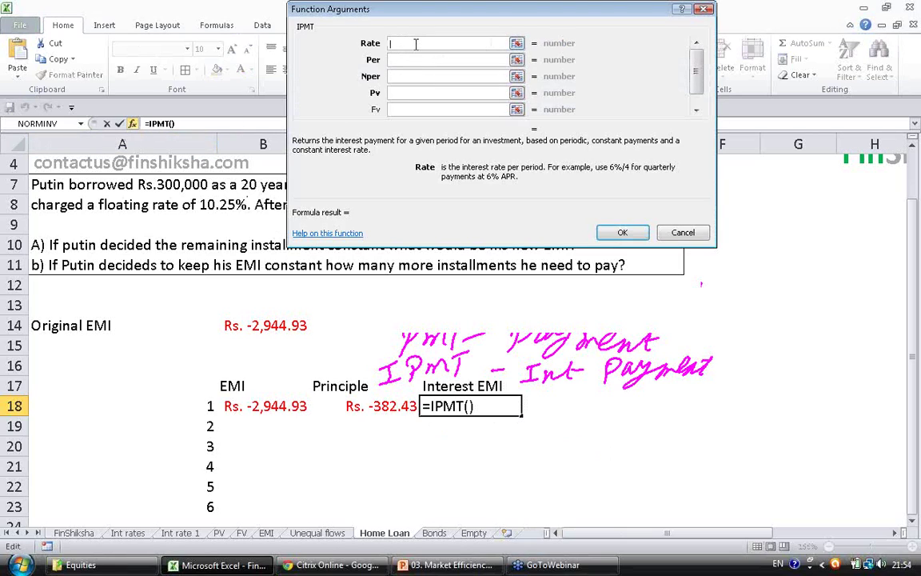
type("1")
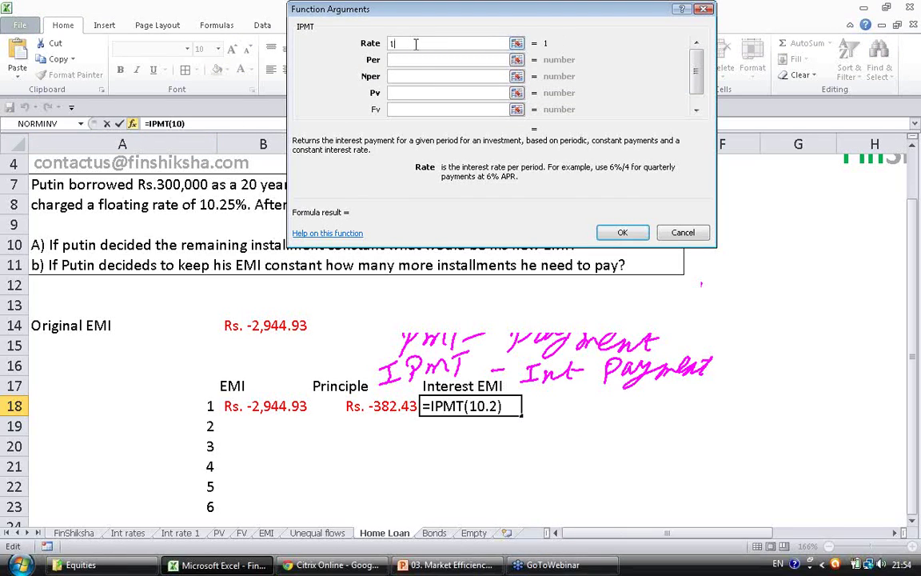
type("0.25%/12")
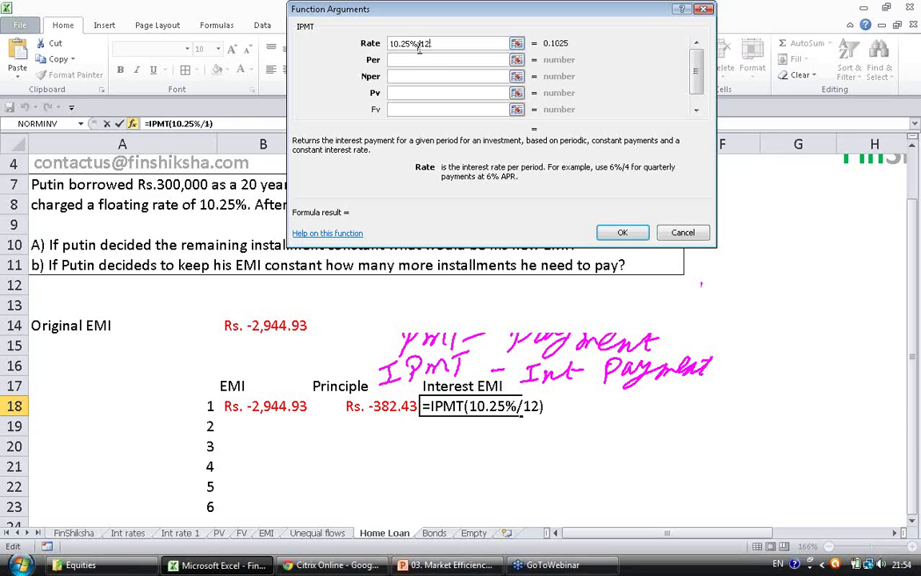
Set the IPMT function's Per argument to A18 and its Nper argument to 20*12
left_click(430, 60)
type("20*12")
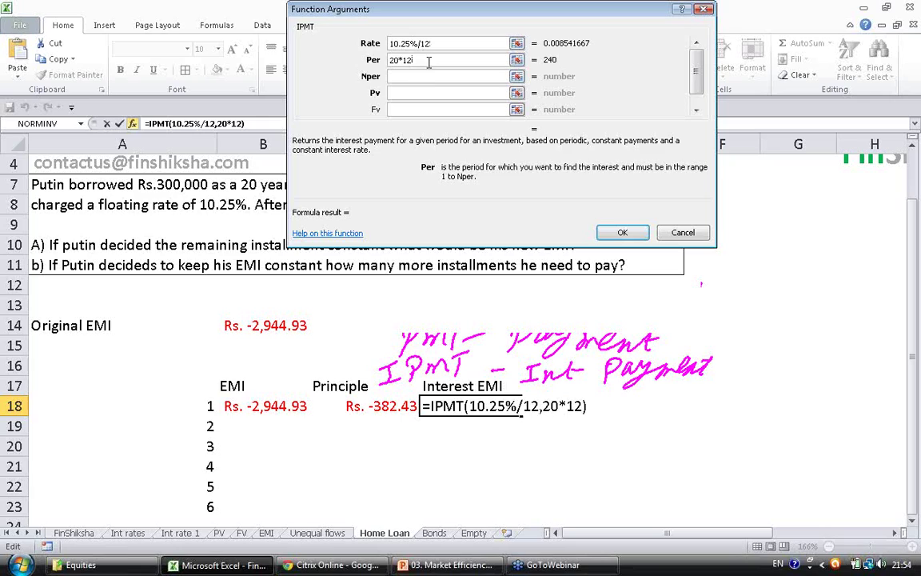
double_click(392, 60)
key("BackSpace")
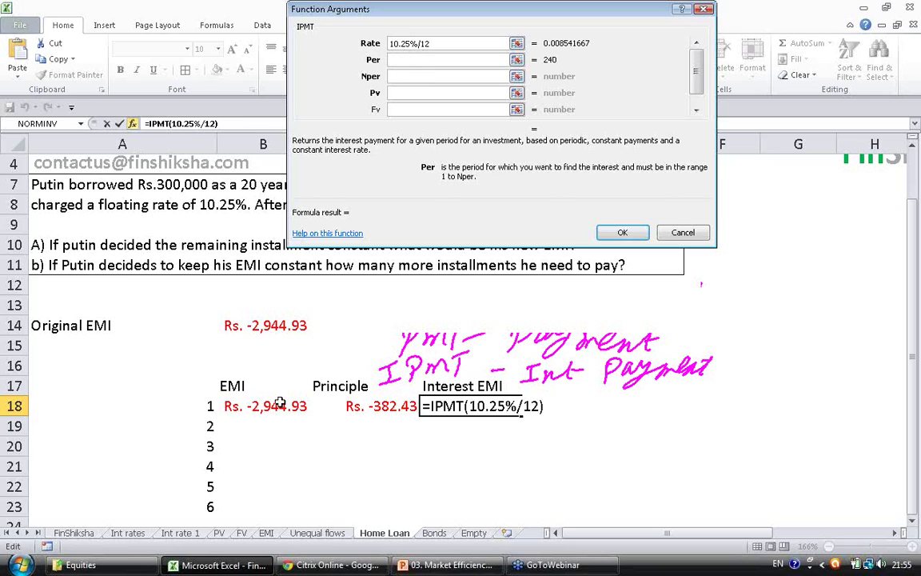
left_click(204, 407)
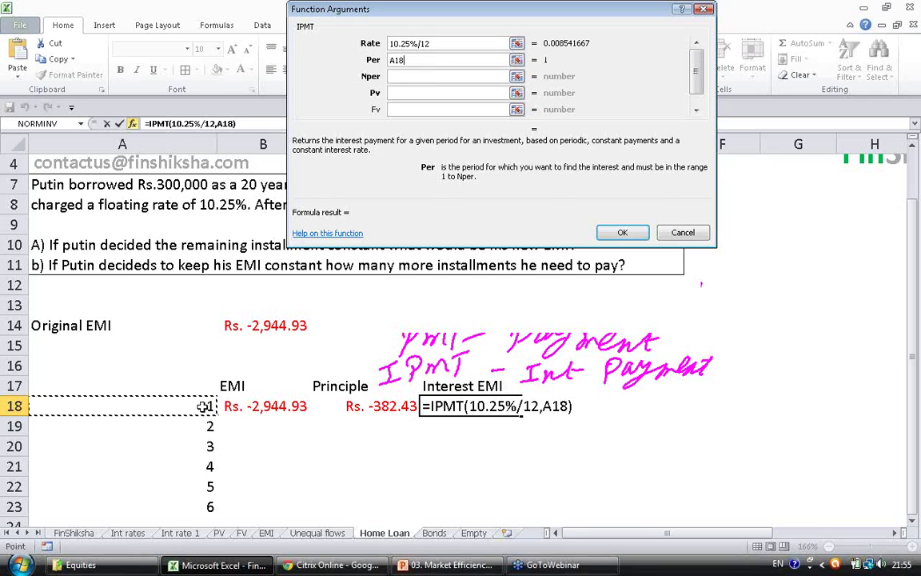
left_click(437, 76)
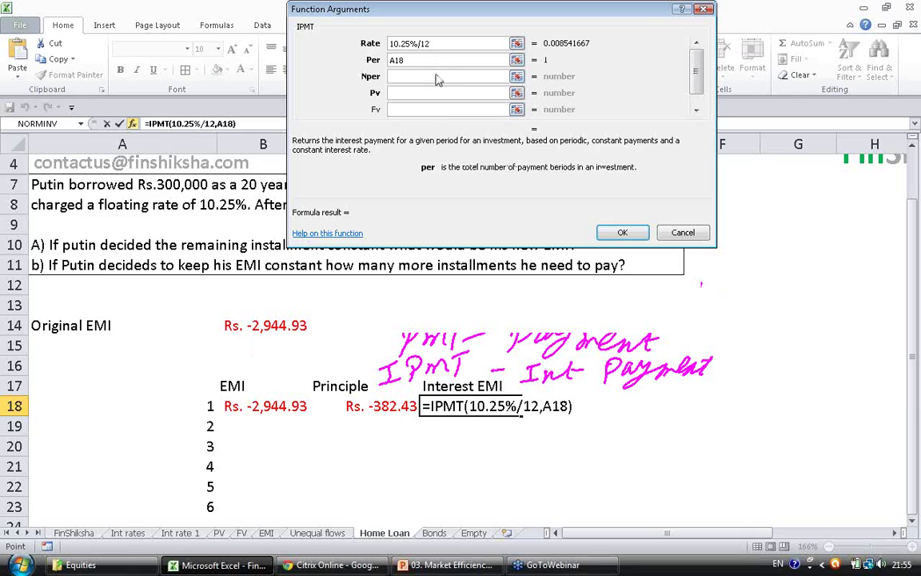
type("20*12")
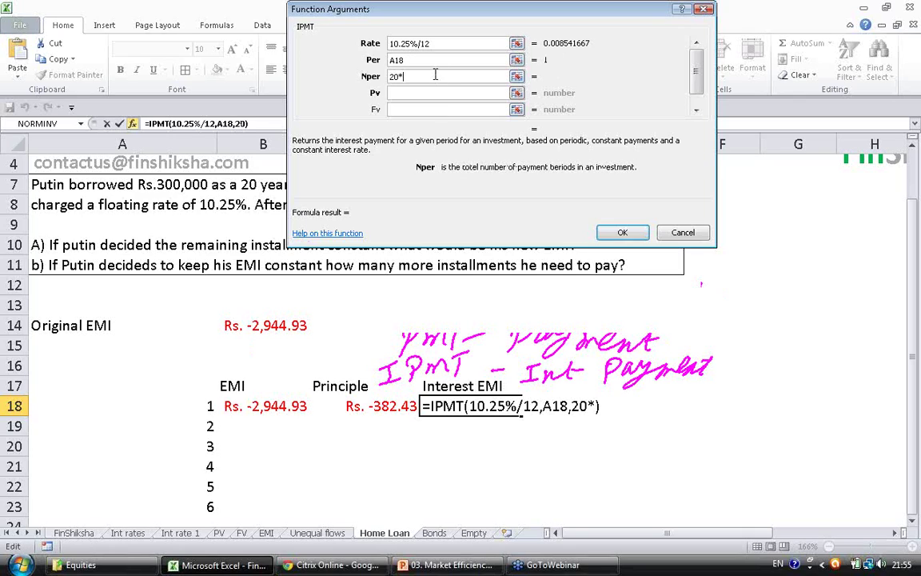
Complete the IPMT function in D18 with Pv 300000 and Type 0
left_click(435, 94)
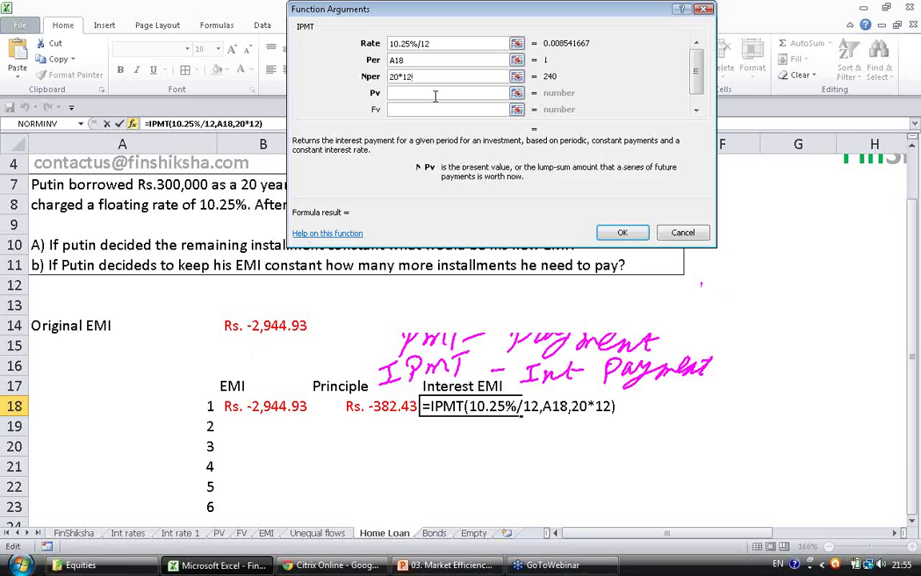
type("300")
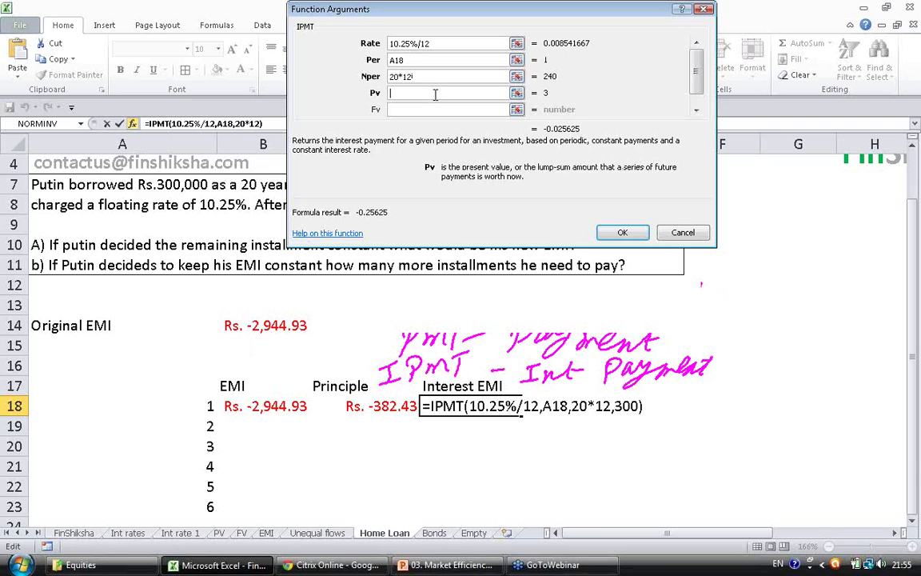
type("000")
key("Tab")
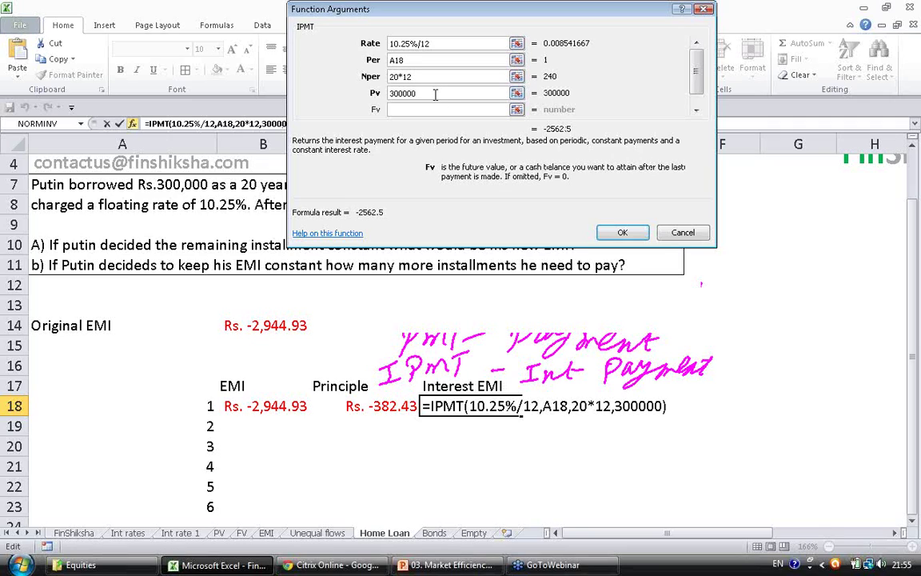
key("Tab")
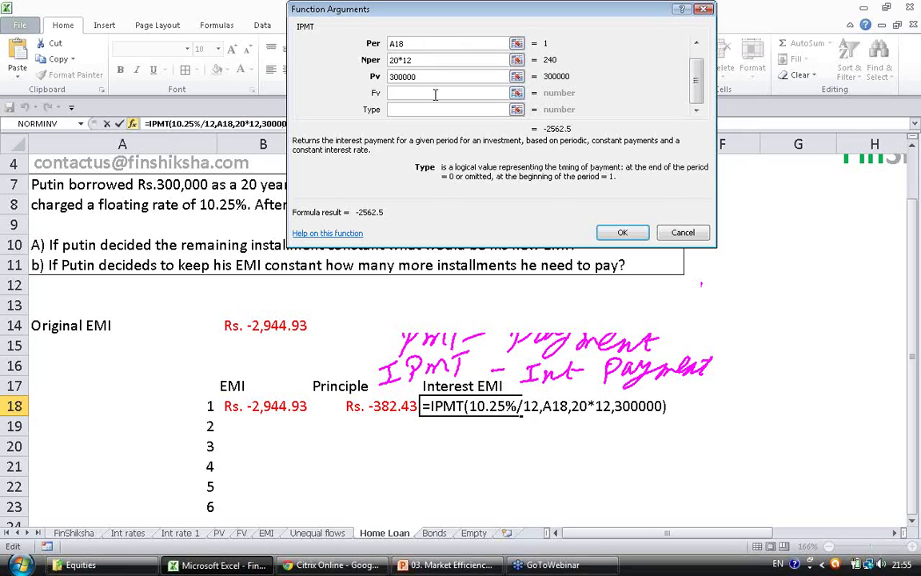
type("0")
key("Return")
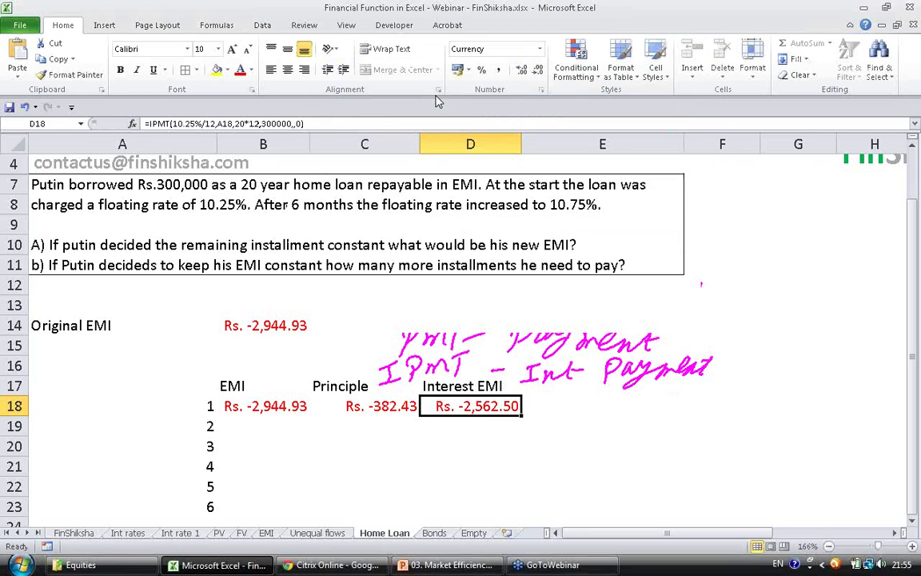
Add the first installment's principal and interest in E18 with =C18+D18 as a check against the EMI
key("Left")
key("Left")
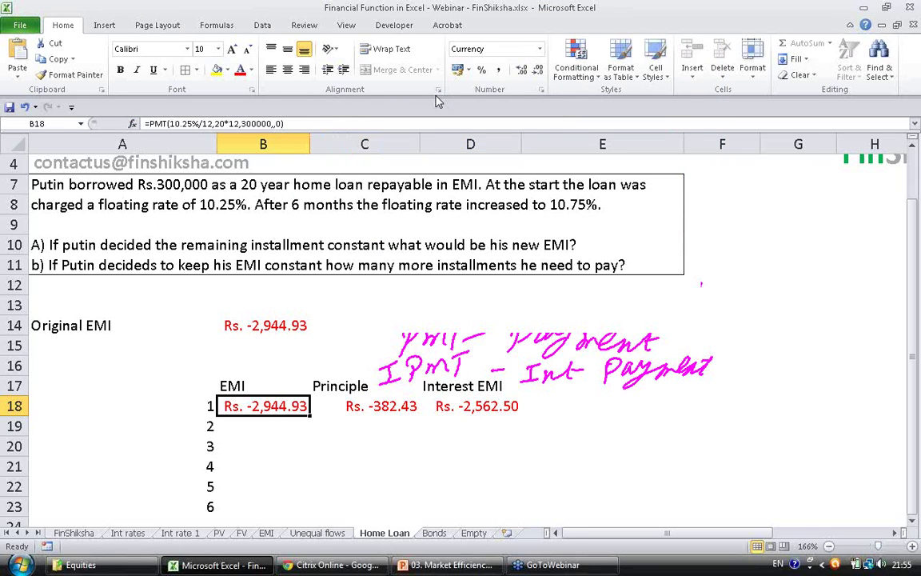
key("Right")
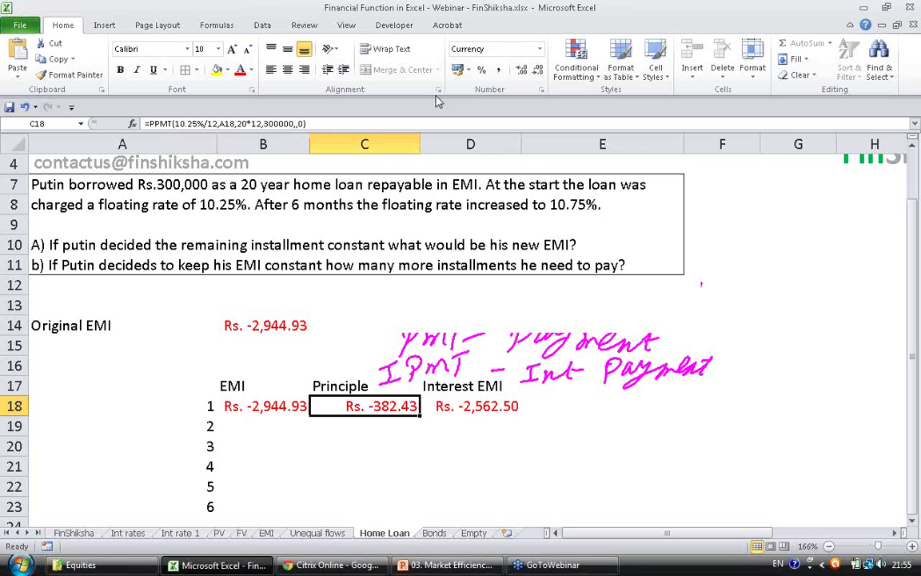
key("Right")
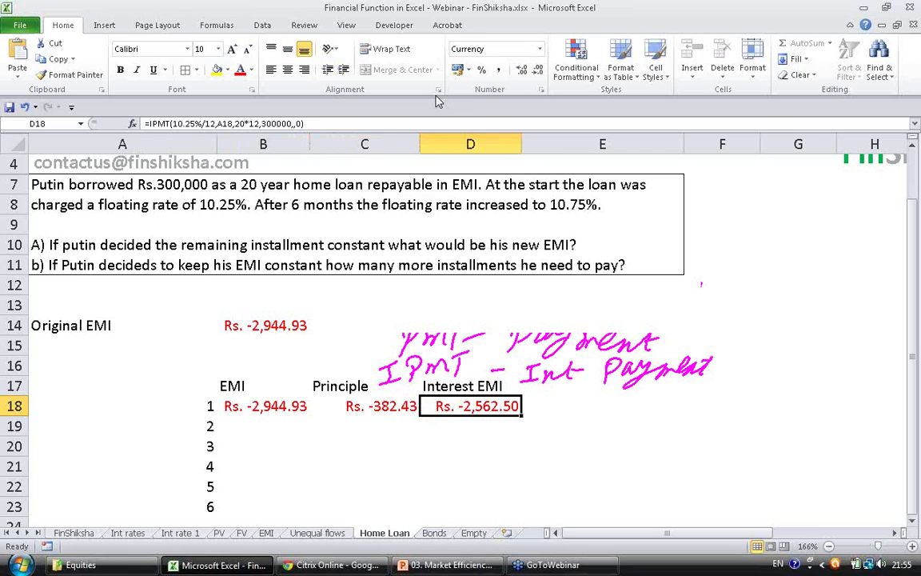
key("Right")
type("=")
key("Left")
key("Left")
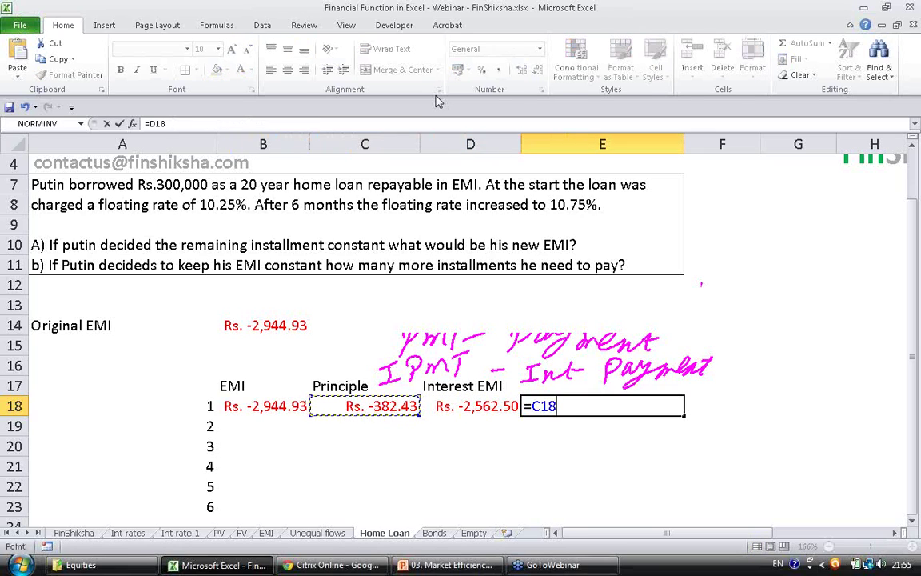
type("+")
key("Left")
key("Return")
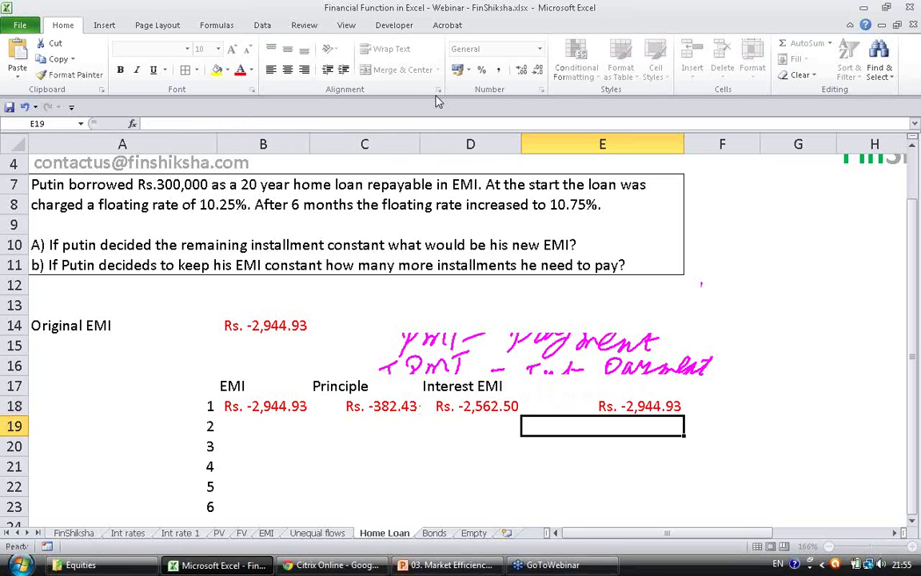
key("Up")
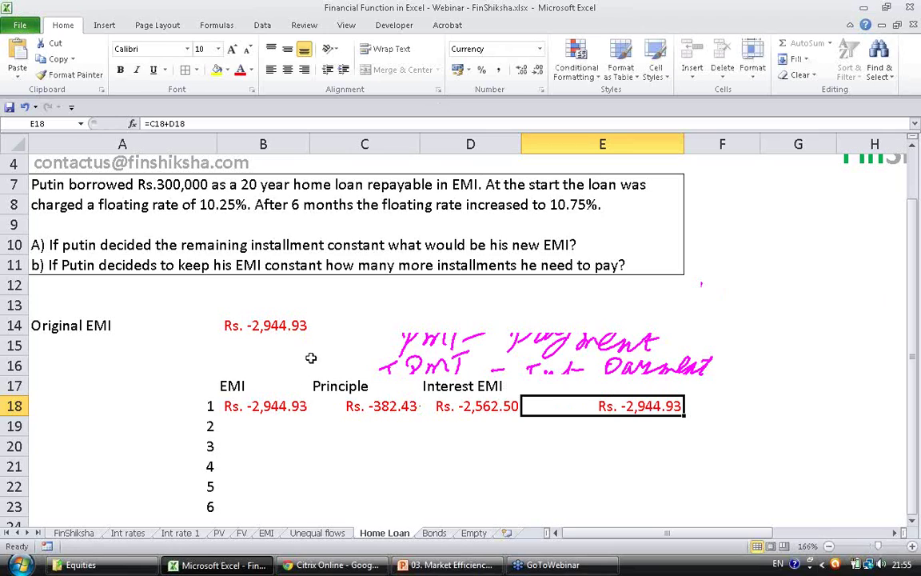
Fill the EMI, principal and interest formulas in B18:D18 down to row 23 for all six installments
left_click(272, 408, "ctrl")
left_click(360, 430)
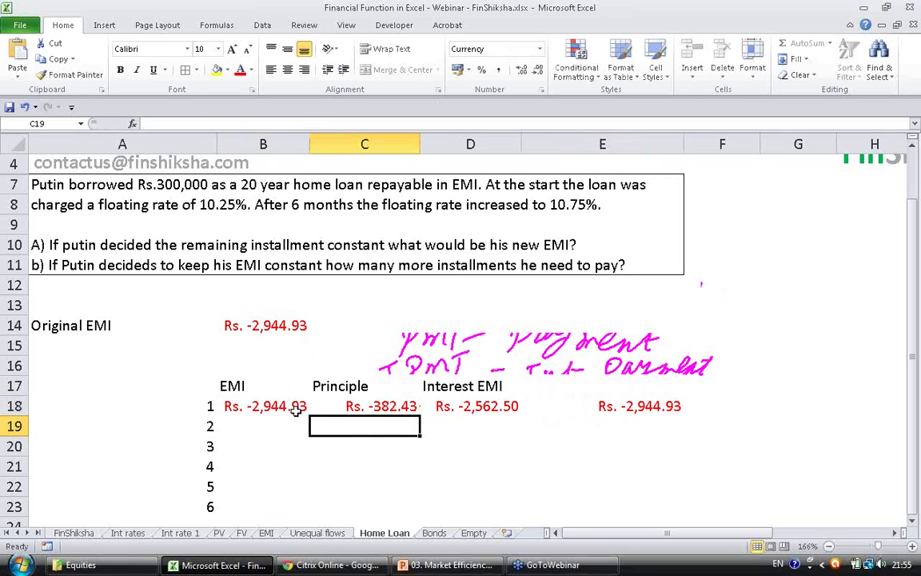
left_click_drag(296, 408, 438, 415)
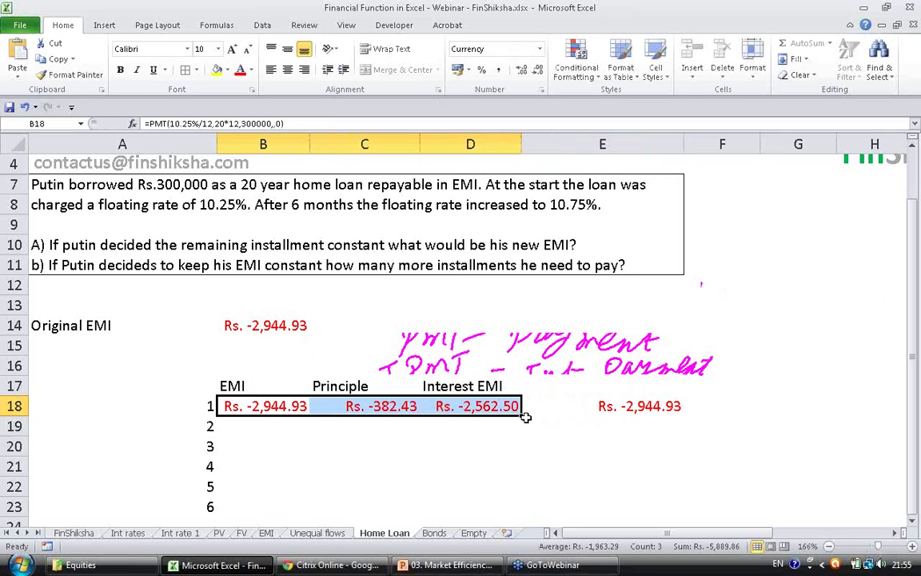
left_click_drag(525, 417, 531, 512)
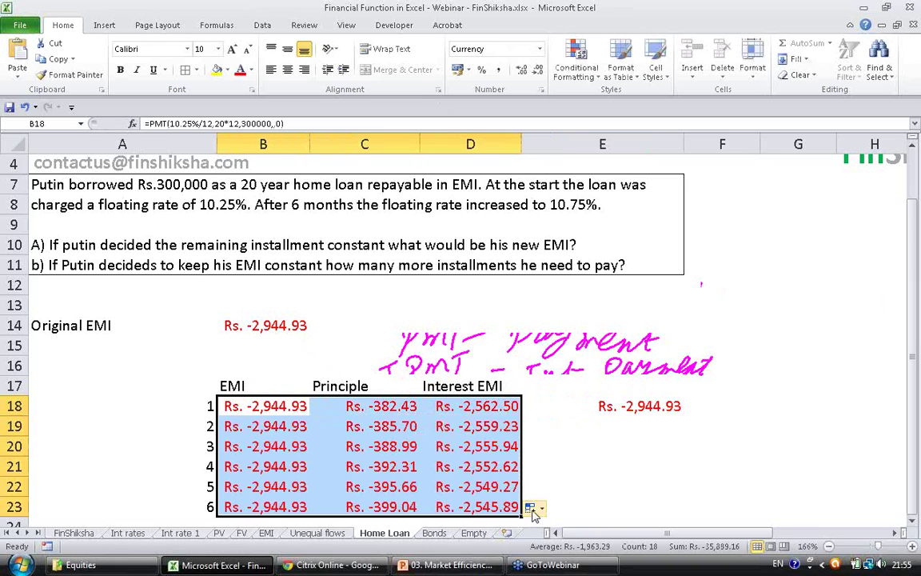
Copy the principal-plus-interest check formula from E18 into E19:E23
left_click(617, 406)
key("ctrl+c")
key("Down")
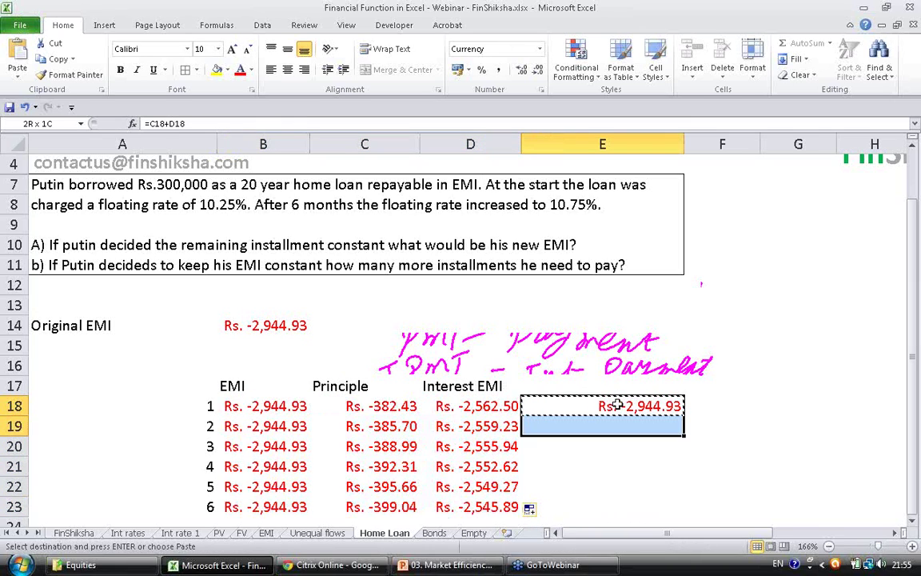
key("shift+Down")
key("shift+Down")
key("shift+Down")
key("shift+Down")
key("Return")
key("Left")
key("Left")
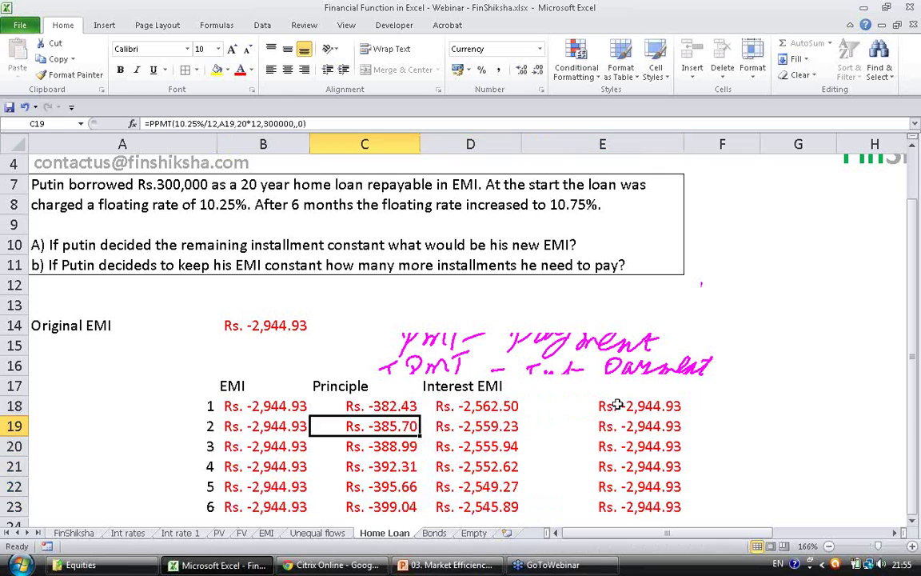
Examine how the EMI, principal and interest amounts develop across the six installments
key("Up")
key("Left")
key("shift+Down")
key("shift+Down")
key("shift+Down")
key("shift+Down")
key("shift+Down")
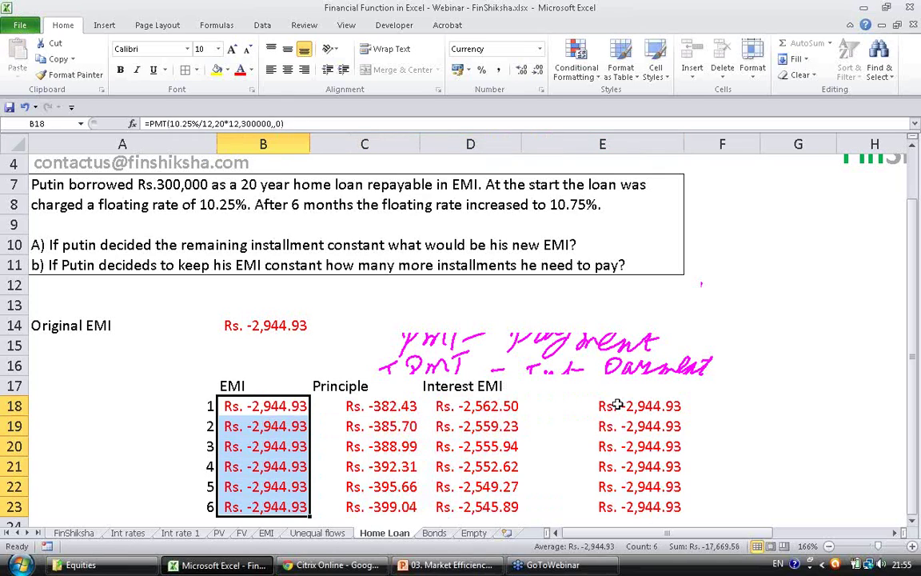
key("Right")
key("Down")
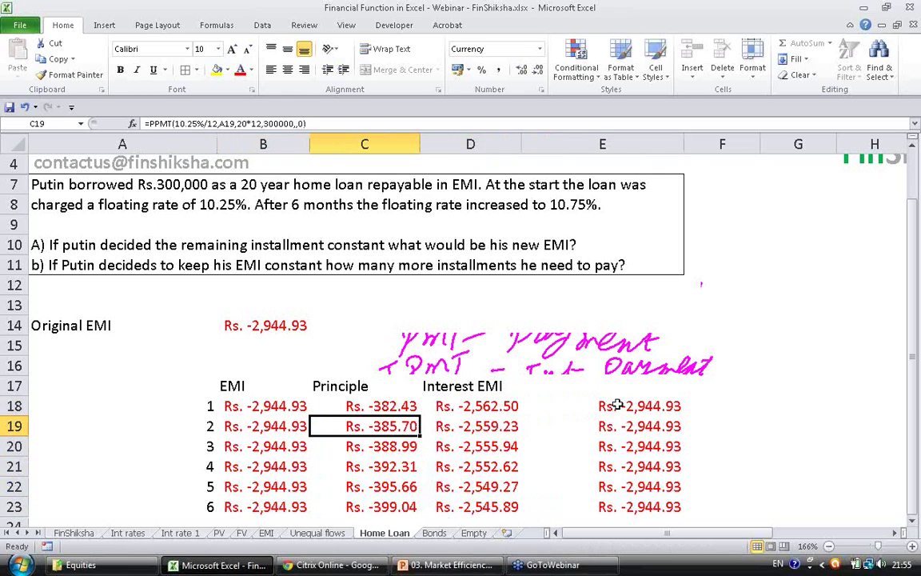
key("Down")
key("Down")
key("Down")
key("Down")
key("Down")
key("Up")
key("Up")
key("Up")
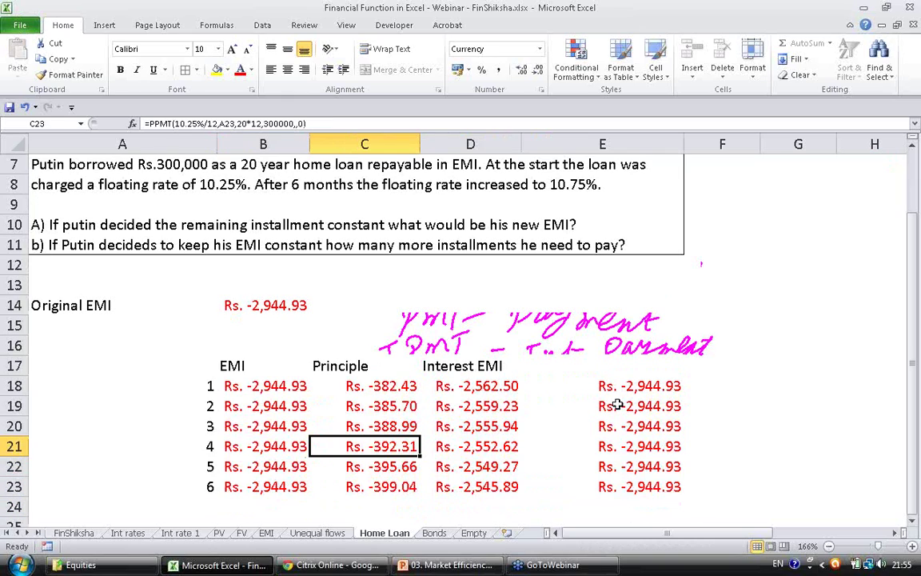
key("Up")
key("Up")
key("Up")
key("Right")
key("Down")
key("Down")
key("Down")
key("Down")
key("Down")
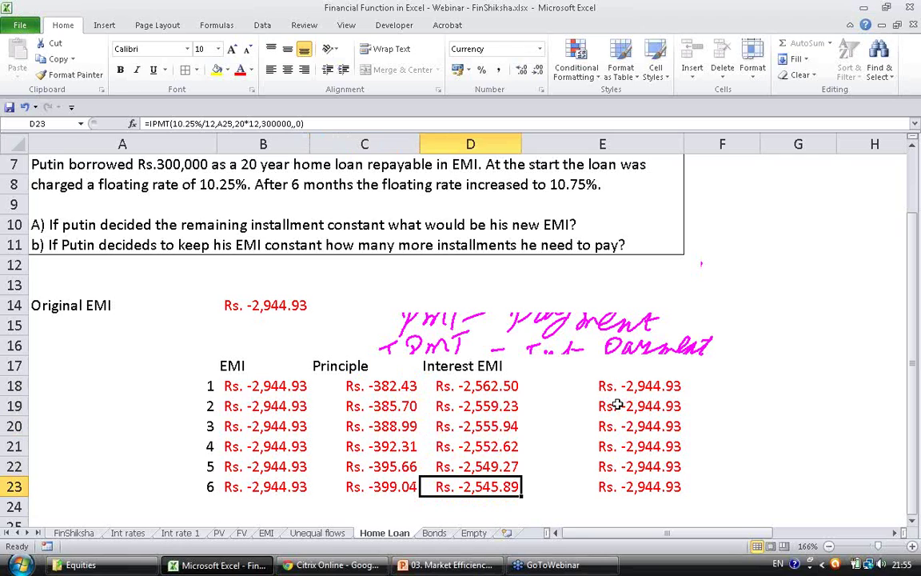
key("Down")
key("Left")
key("Left")
key("Up")
key("Right")
key("Right")
key("Right")
key("Right")
key("Right")
key("Right")
key("Right")
key("Right")
key("Right")
key("Right")
key("Right")
key("Right")
key("Right")
key("Right")
key("Right")
key("Right")
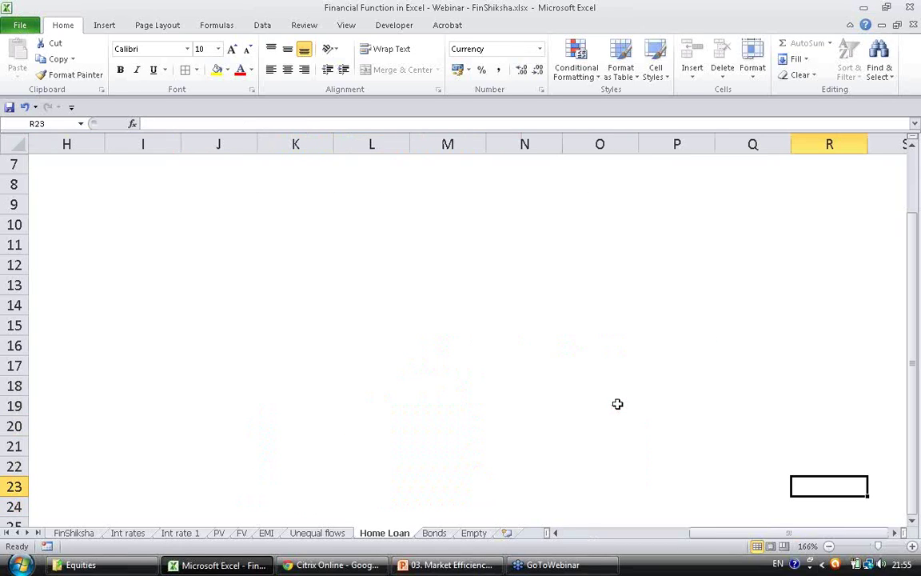
key("Down")
key("Home")
key("Up")
key("Up")
key("Up")
key("Up")
key("Up")
key("Up")
key("Up")
key("Up")
key("Up")
key("Up")
key("Up")
key("Up")
key("Up")
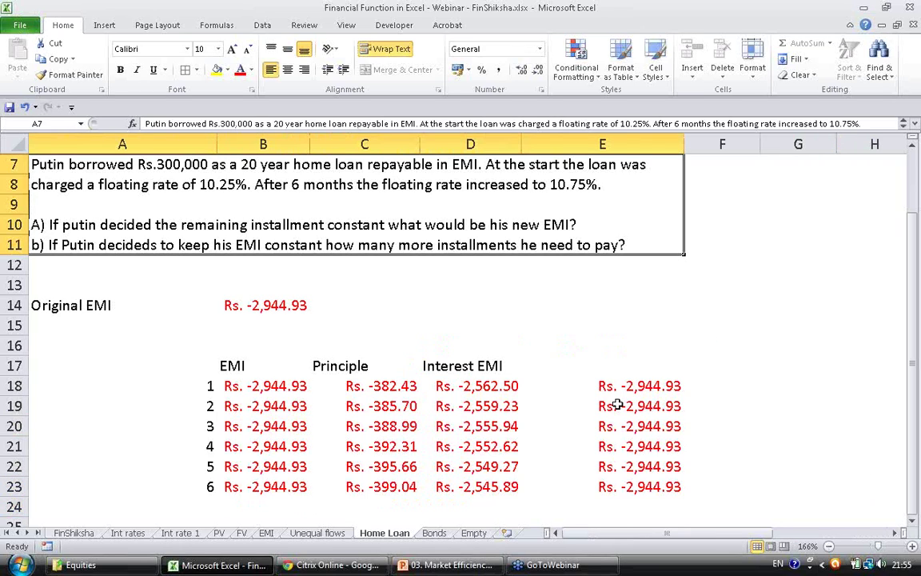
key("Down")
key("Down")
key("Down")
key("Down")
key("Down")
key("Down")
key("Down")
key("Down")
key("Down")
key("Down")
key("Down")
key("Down")
key("Down")
key("Right")
key("Right")
key("Right")
left_click(300, 508)
key("Left")
key("Up")
key("Up")
key("Up")
key("Up")
key("Up")
key("Up")
key("Up")
key("Up")
key("Up")
key("Up")
key("Up")
key("Up")
key("Up")
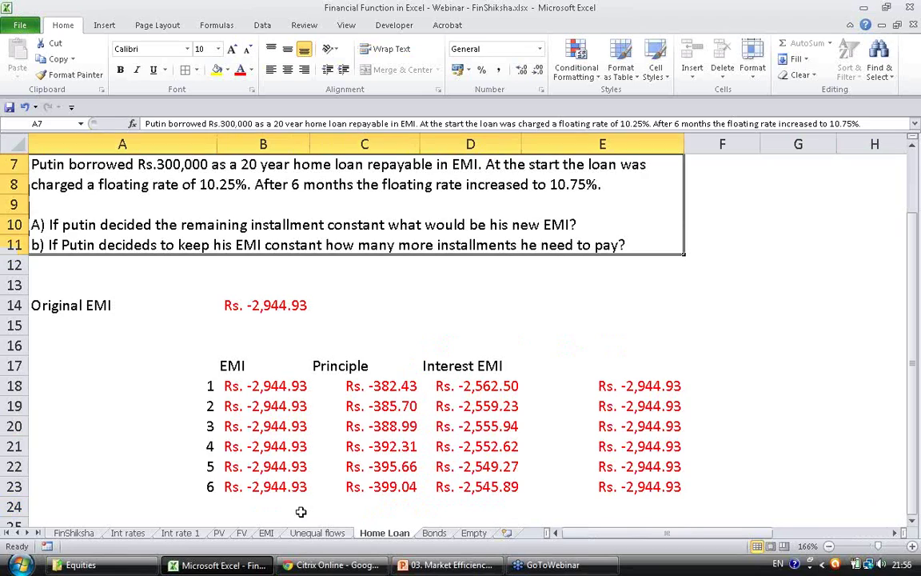
key("Down")
key("Down")
key("Down")
key("Down")
key("Down")
key("Down")
key("Down")
key("Down")
key("Down")
key("Down")
key("Down")
key("Down")
key("Down")
key("Right")
key("Right")
key("Right")
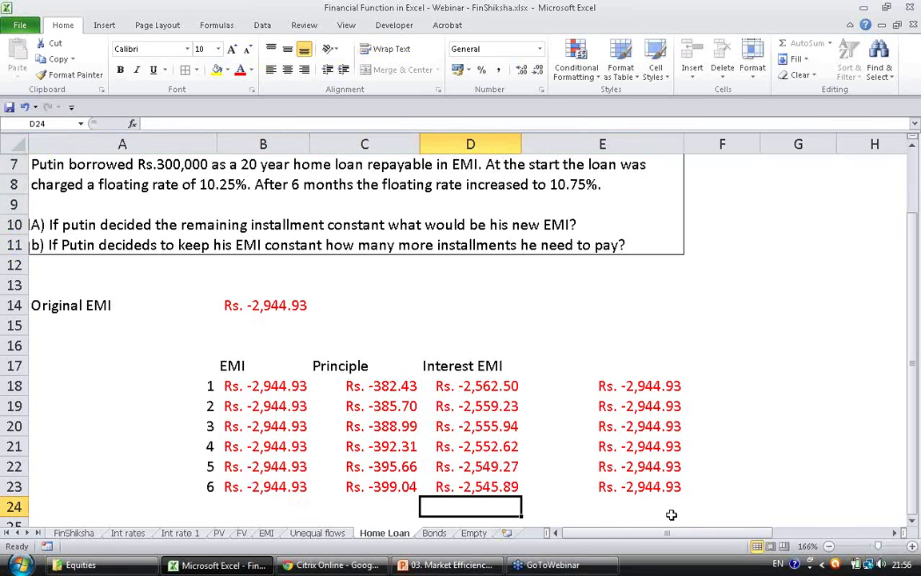
Label cell A24 below the installment numbers "End of 6th month"
key("Left")
key("Left")
key("Left")
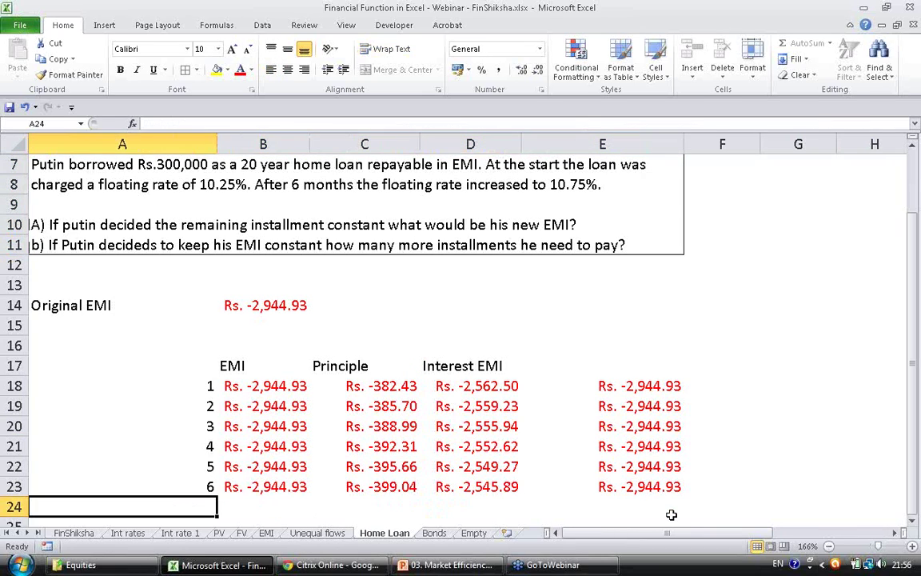
type("End of")
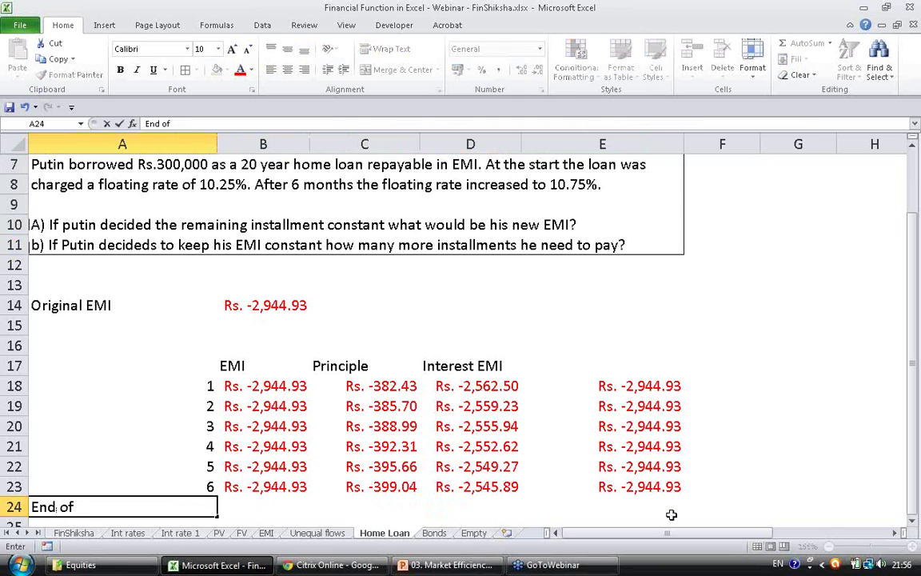
type(" 6th month")
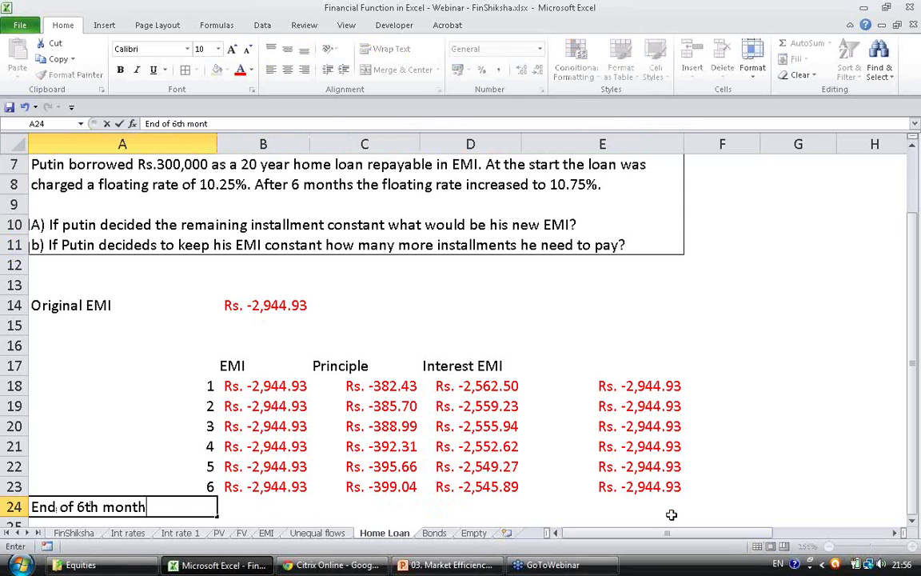
Total the principal repaid over the six installments in C24 with =SUM(C18:C23)
key("Right")
key("Right")
key("alt+equal")
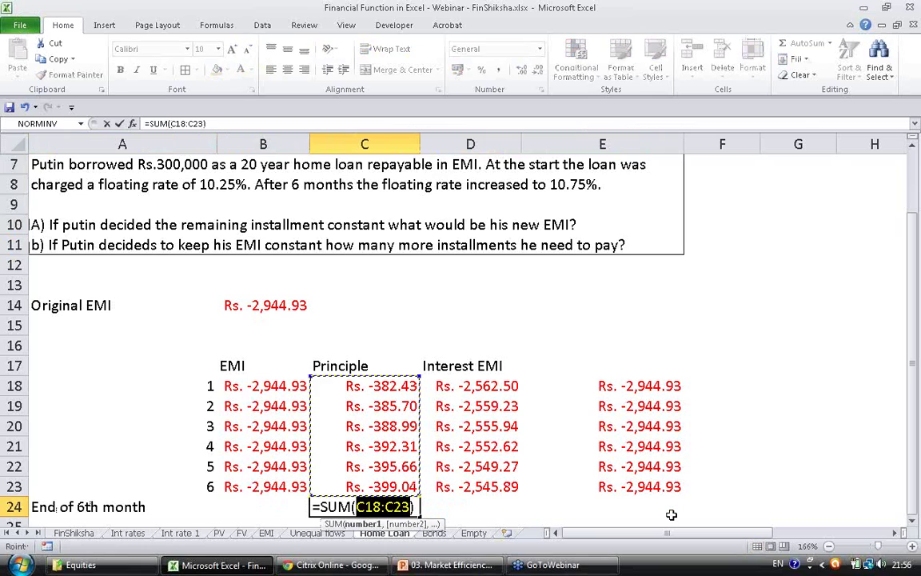
key("Return")
key("Up")
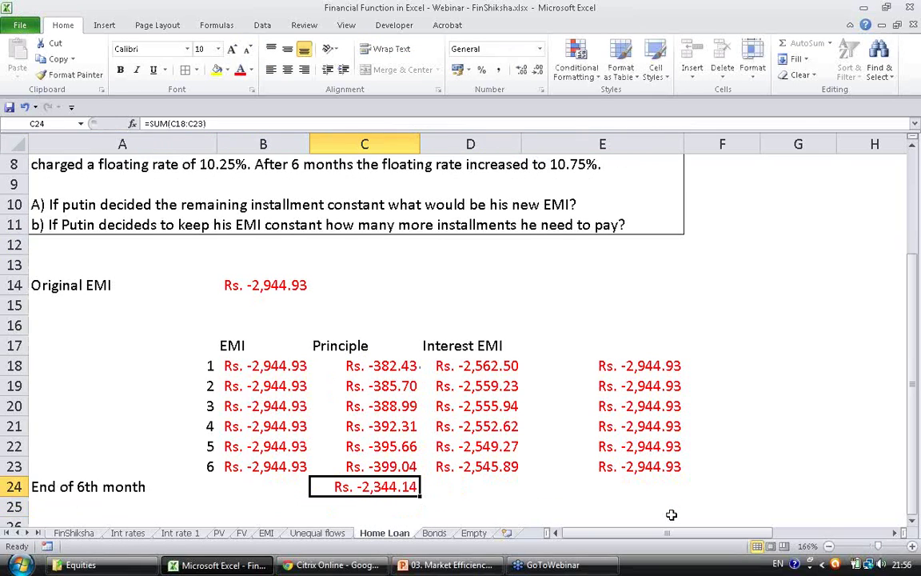
key("Left")
key("Left")
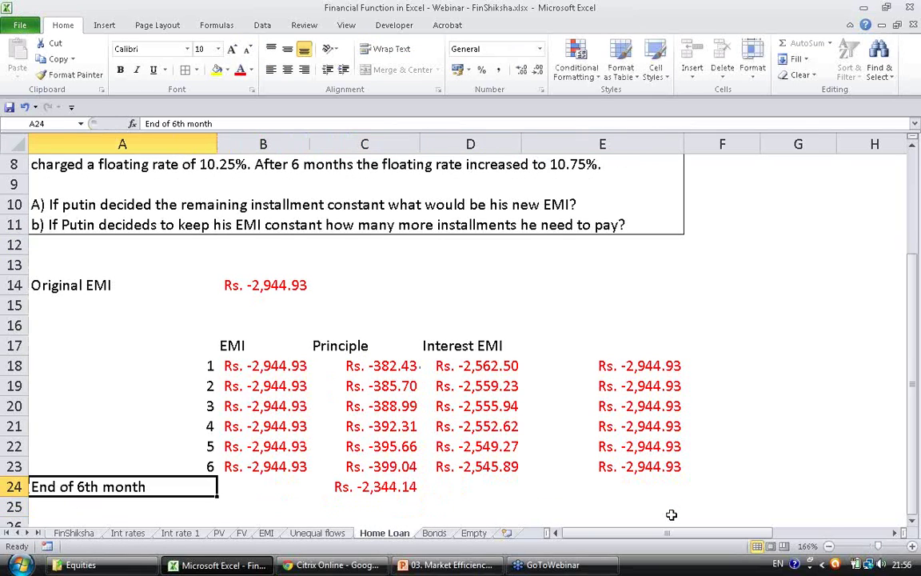
Label cell A25 below the "End of 6th month" row "Principle OS"
key("Down")
type("P")
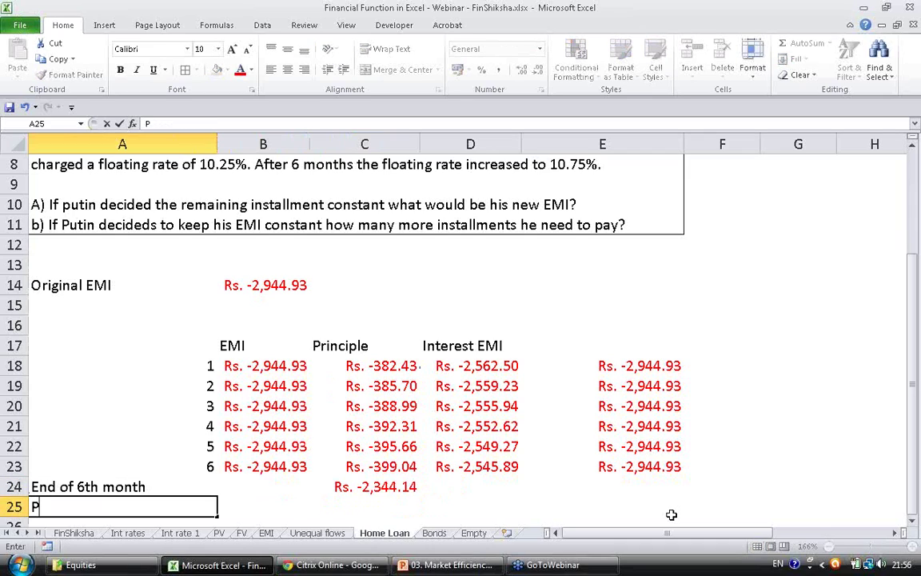
type("rinciple")
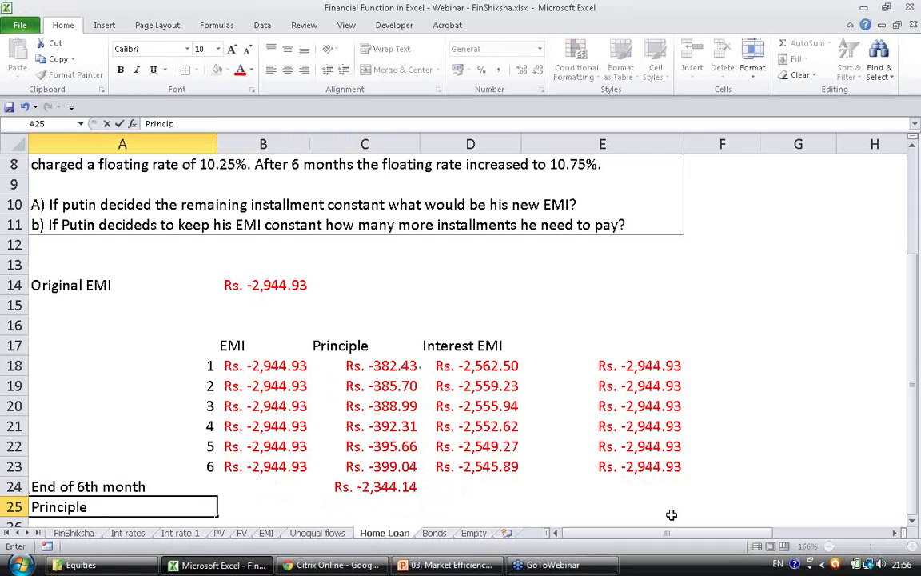
type(" OS")
key("Right")
key("Right")
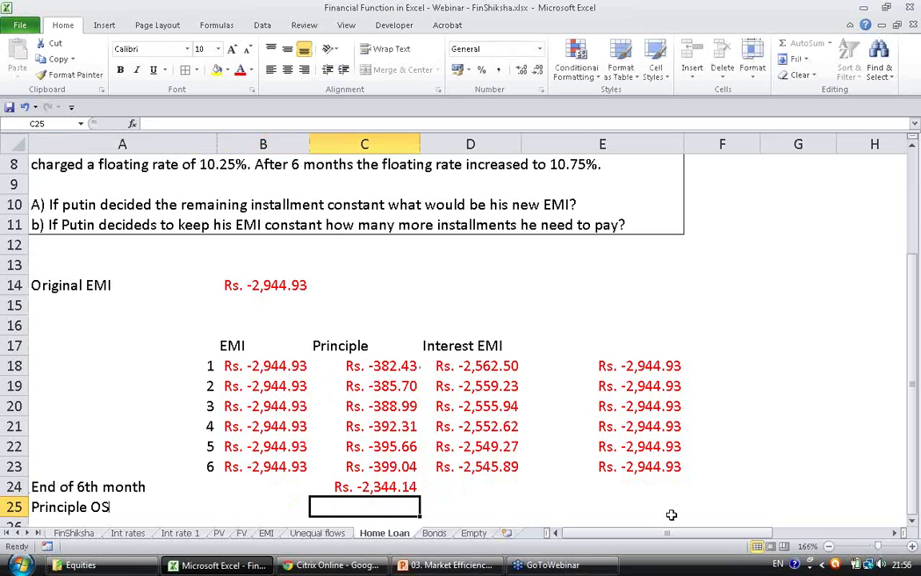
Calculate the outstanding principal in C25 with =300000+C24 and display it without decimals
type("=30")
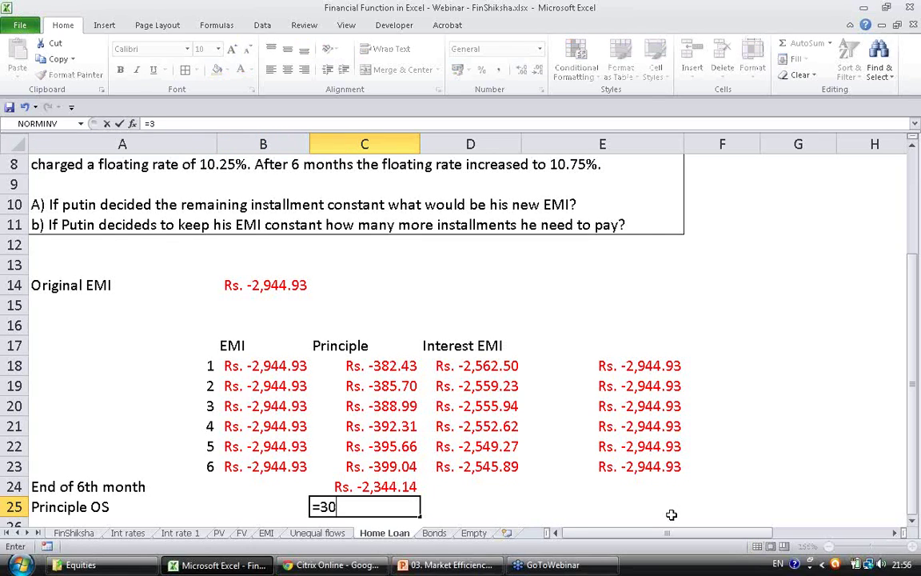
type("0000")
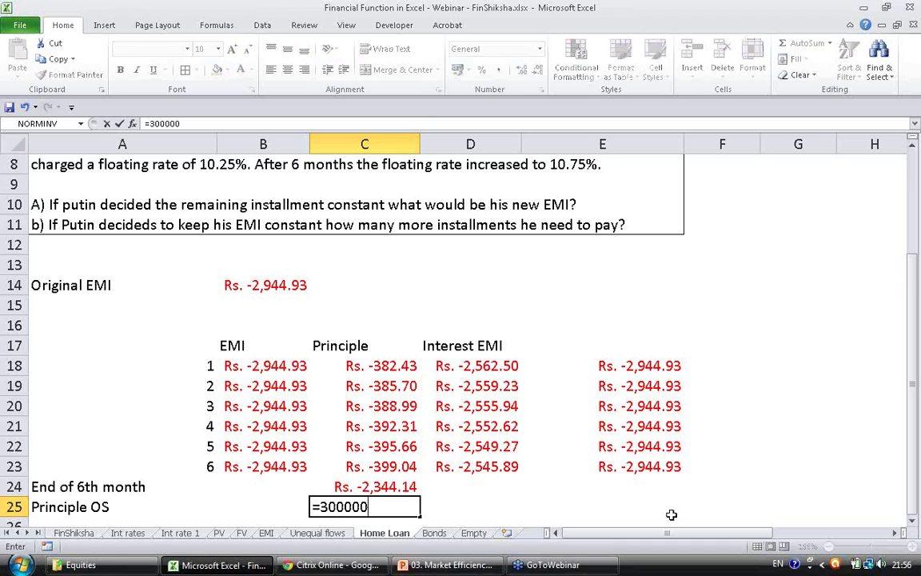
type("+")
key("Up")
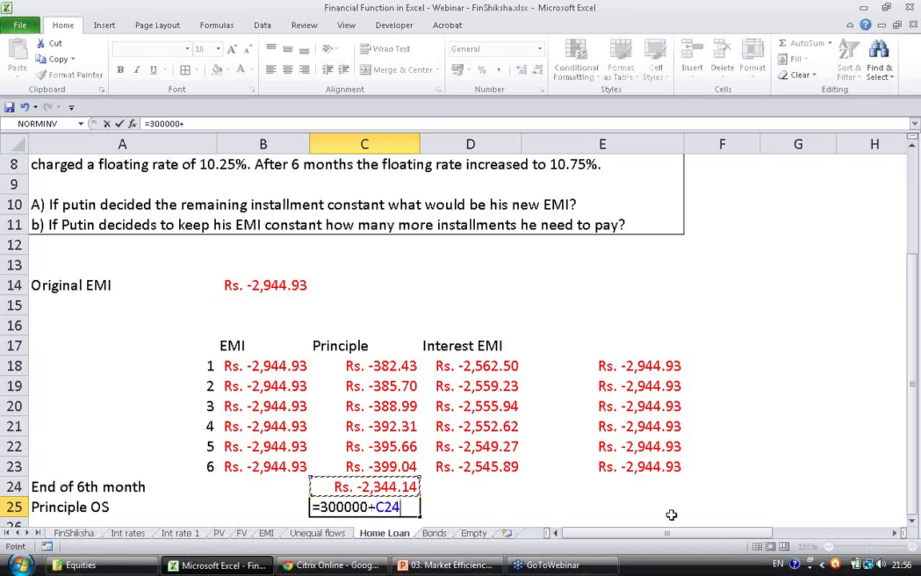
key("Return")
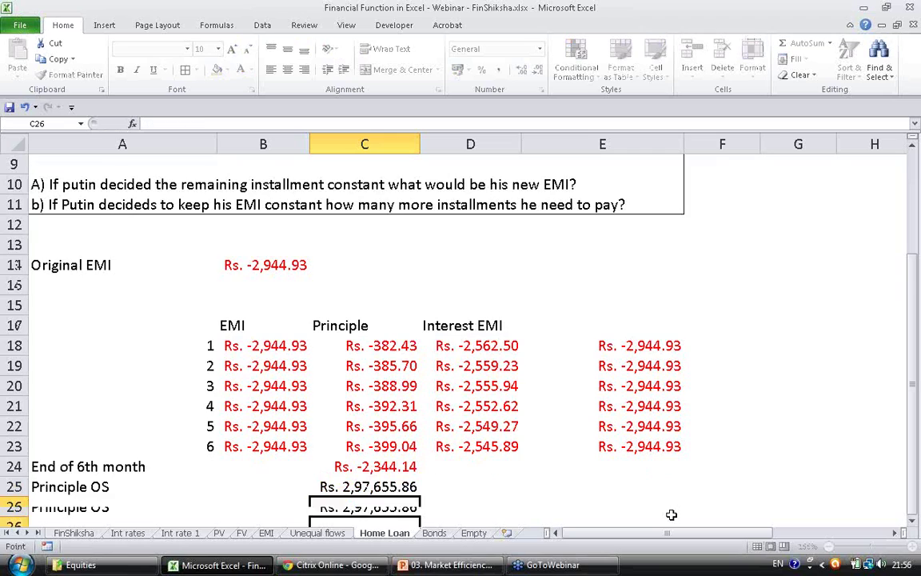
key("Up")
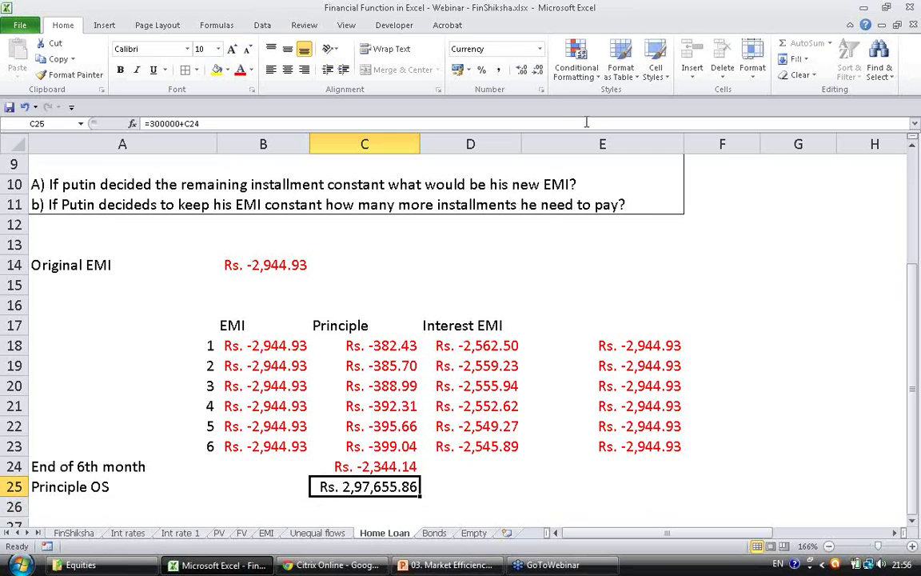
left_click(539, 72)
left_click(539, 72)
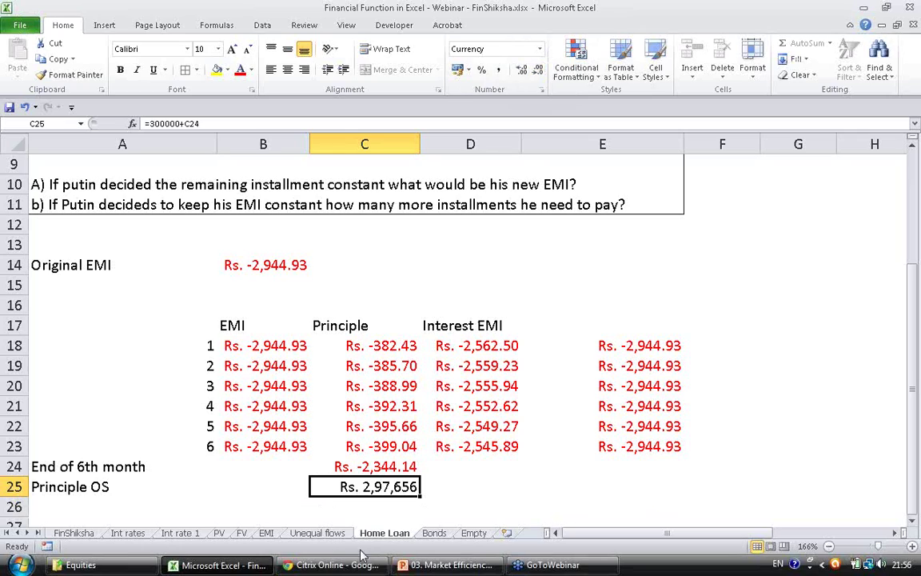
Enter the total installments 240 in A26 and the installments already paid, 6, in B26
left_click(88, 510)
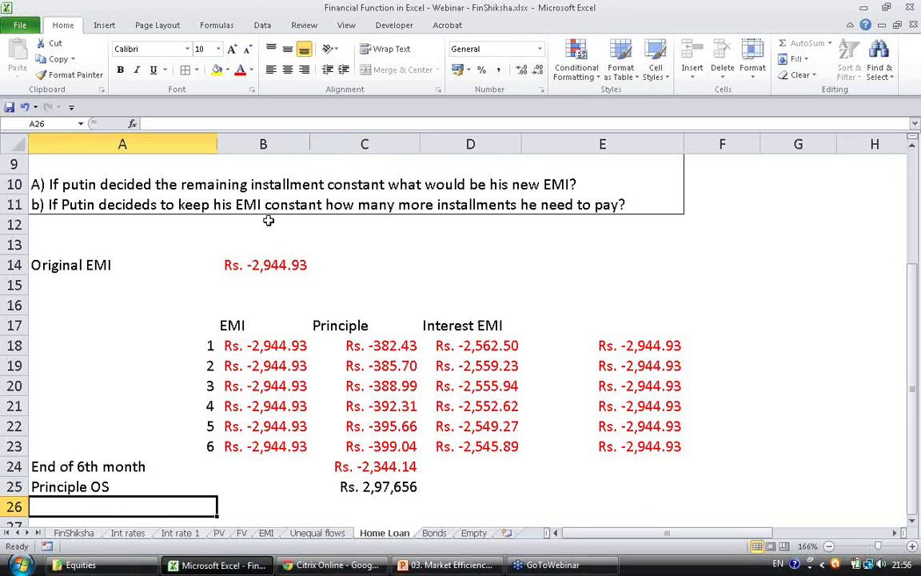
left_click(258, 185)
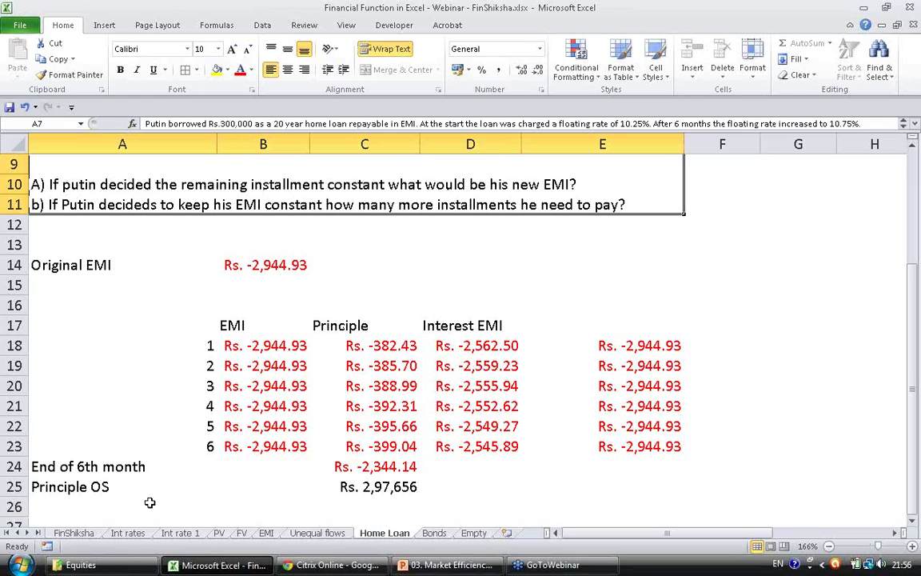
left_click(125, 506)
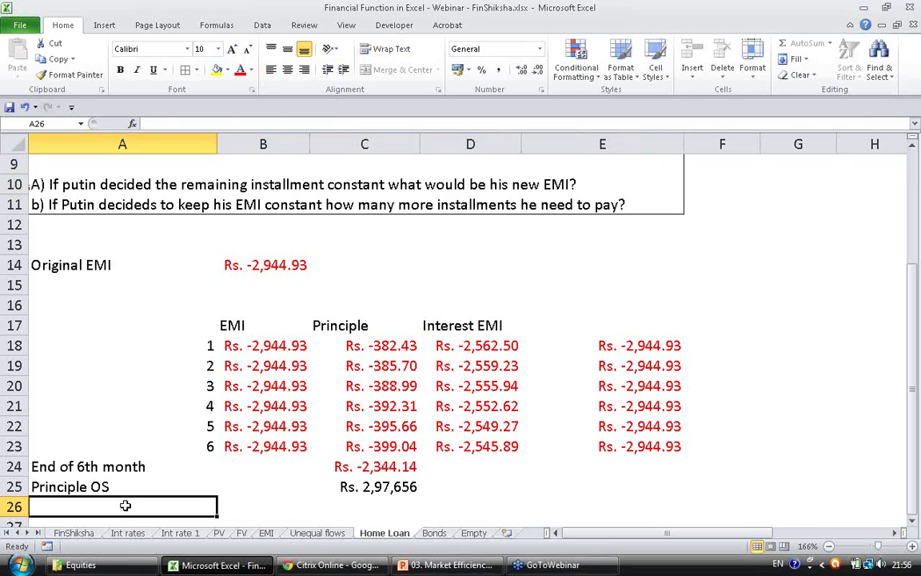
type("240")
key("Tab")
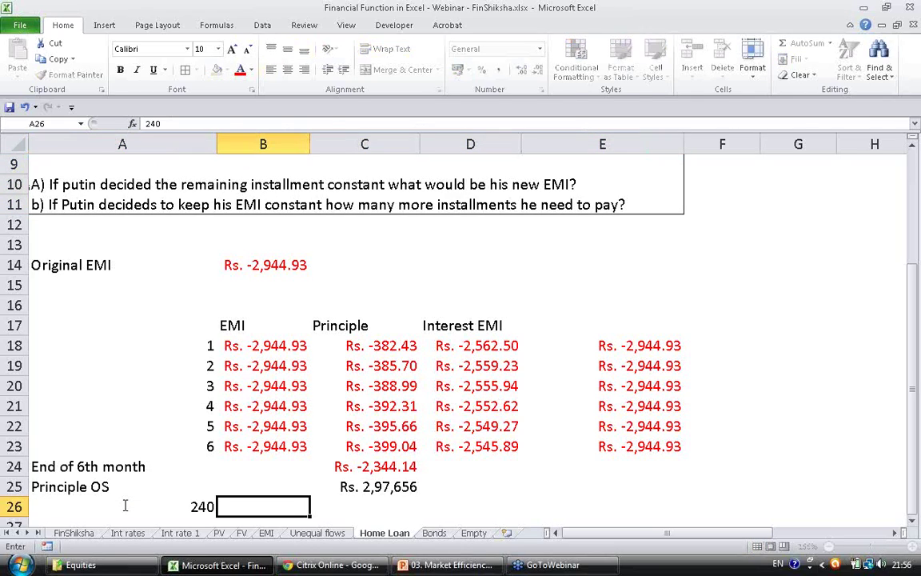
type("6")
key("Tab")
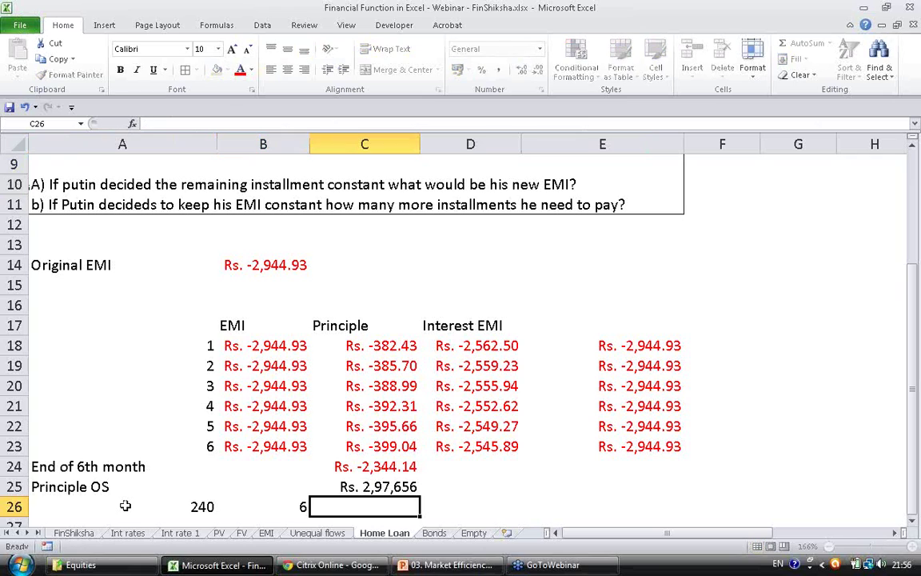
Calculate the number of remaining installments in C26 with =A26-B26
type("=")
left_click(124, 505)
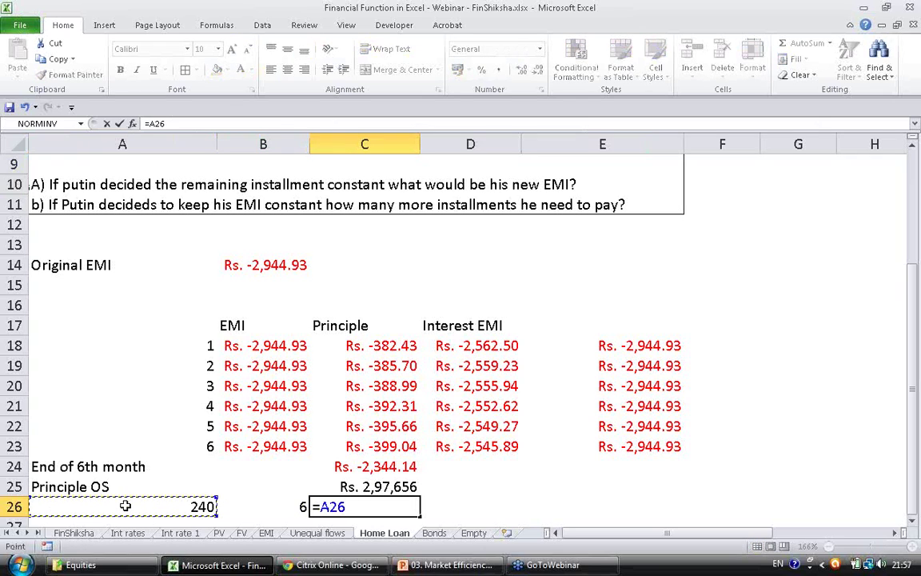
type("-")
key("Left")
key("Return")
key("Up")
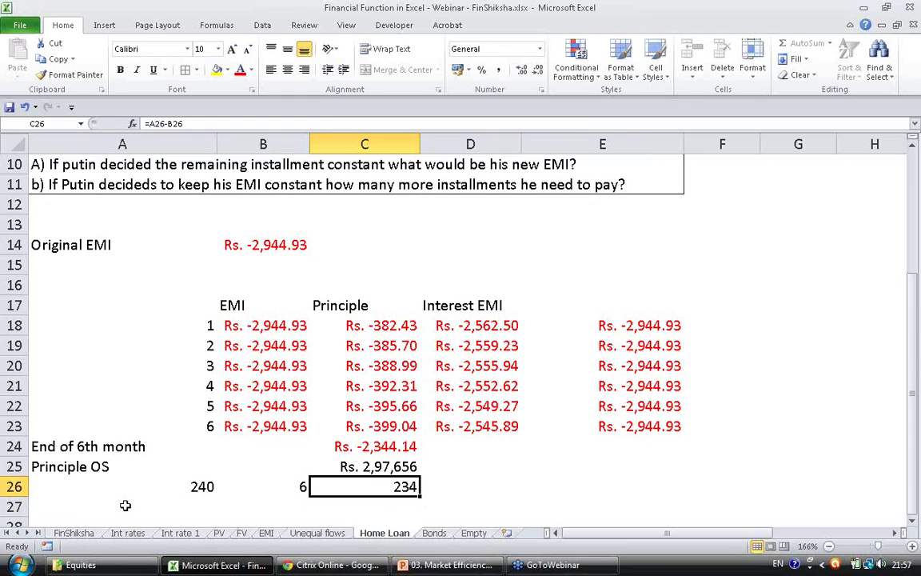
Label cell A27 "Interest rate" and enter the new rate of 10.75% in C27
key("Up")
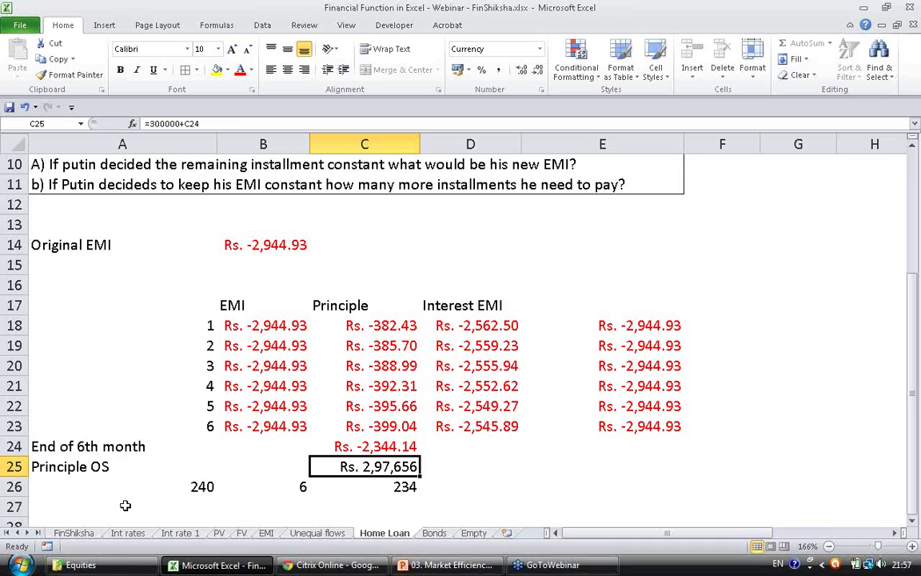
key("Down")
key("Down")
key("Left")
key("Left")
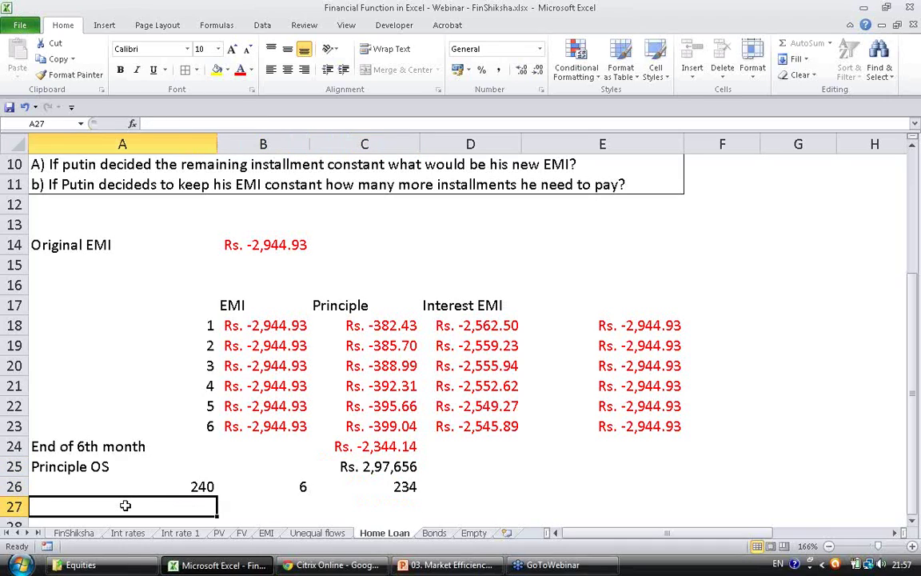
type("Interest")
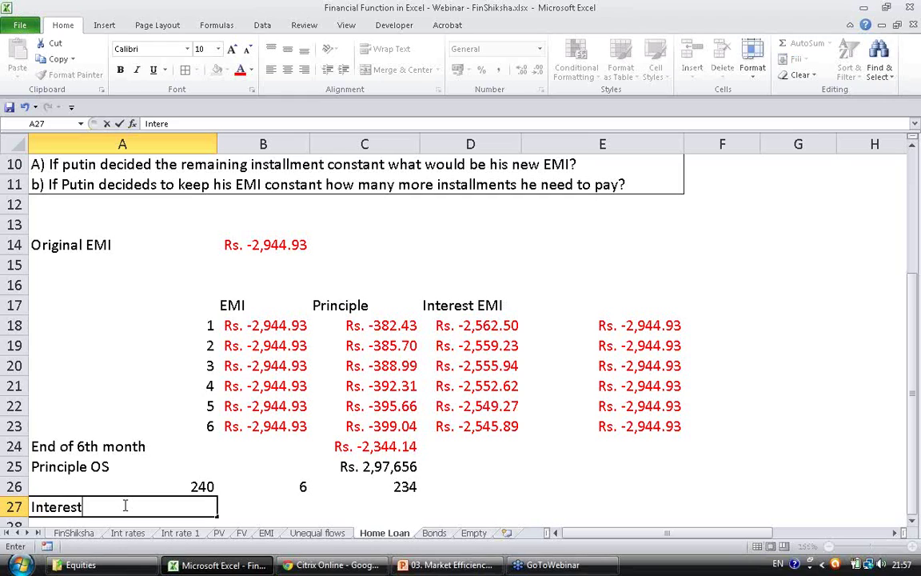
type(" rate")
key("Right")
key("Right")
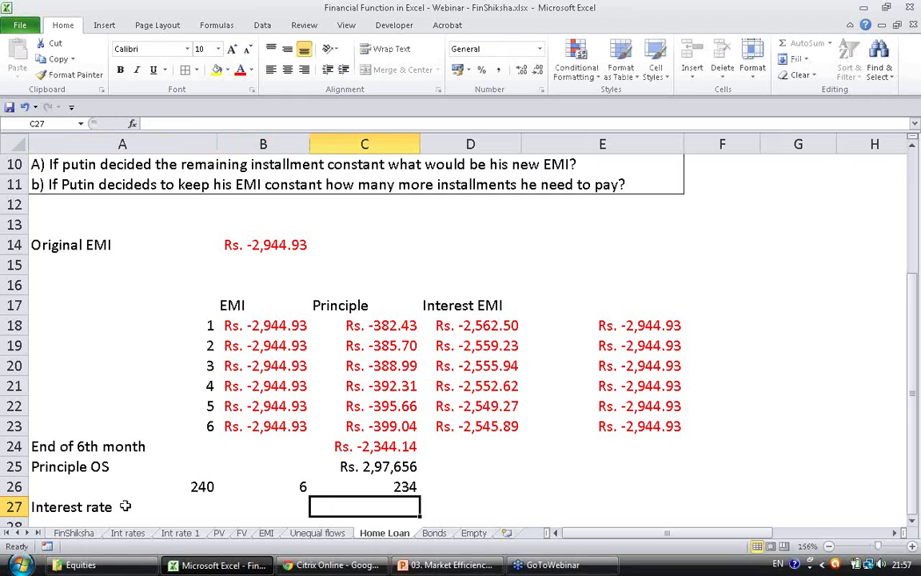
type("10.75%")
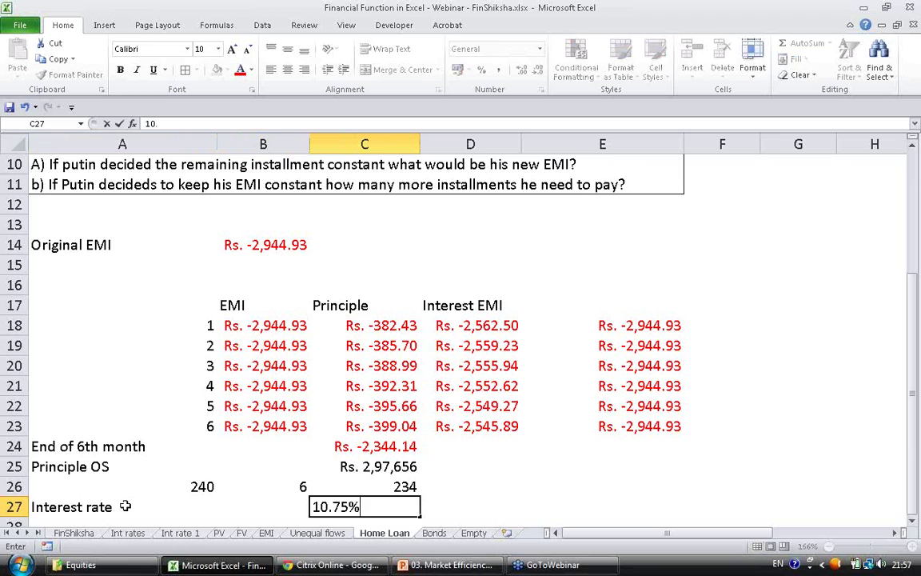
key("Return")
Label cell A28 below the interest rate "EMI"
key("Left")
left_click(124, 505)
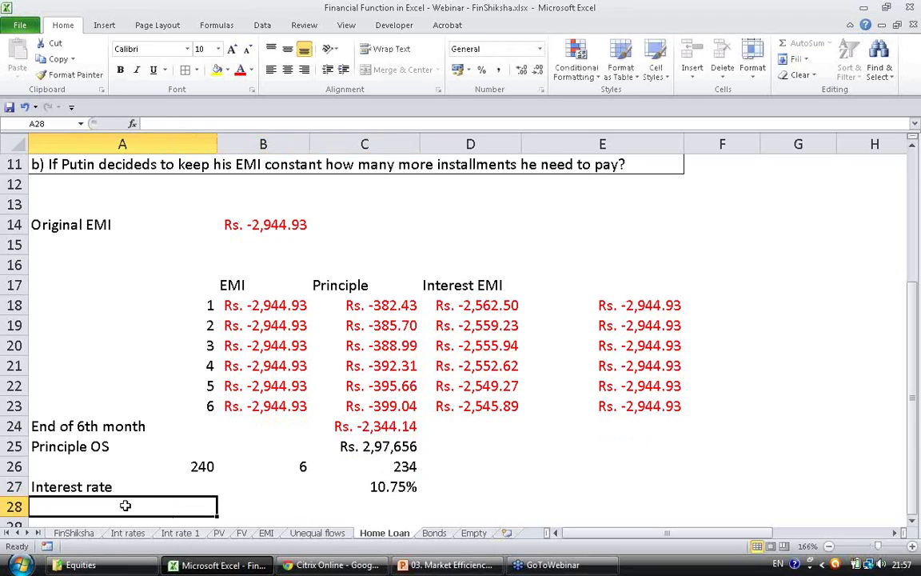
type("EM")
key("Tab")
key("Tab")
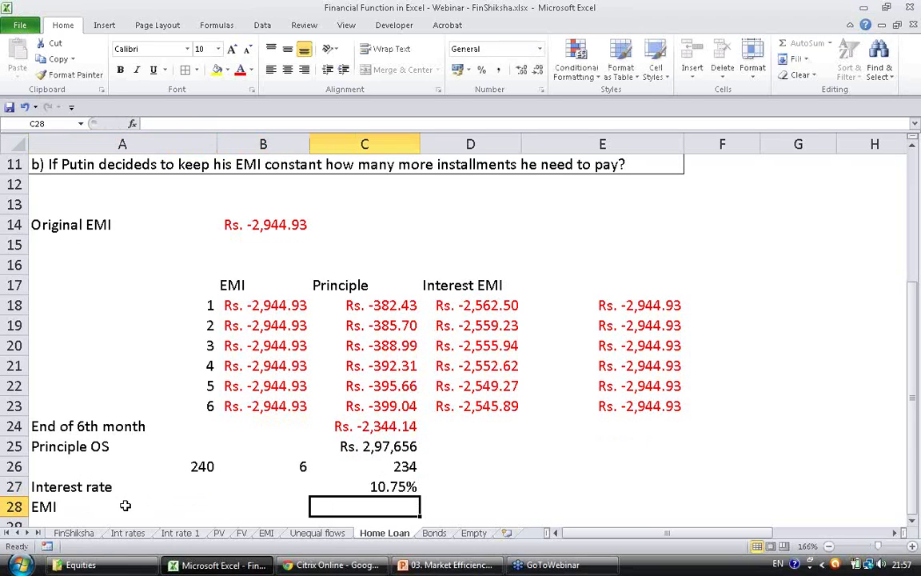
Compute the new EMI in C28 with the PMT function, using rate C27/12, Nper C26, Pv C25 and Type 0
type("=pmt(")
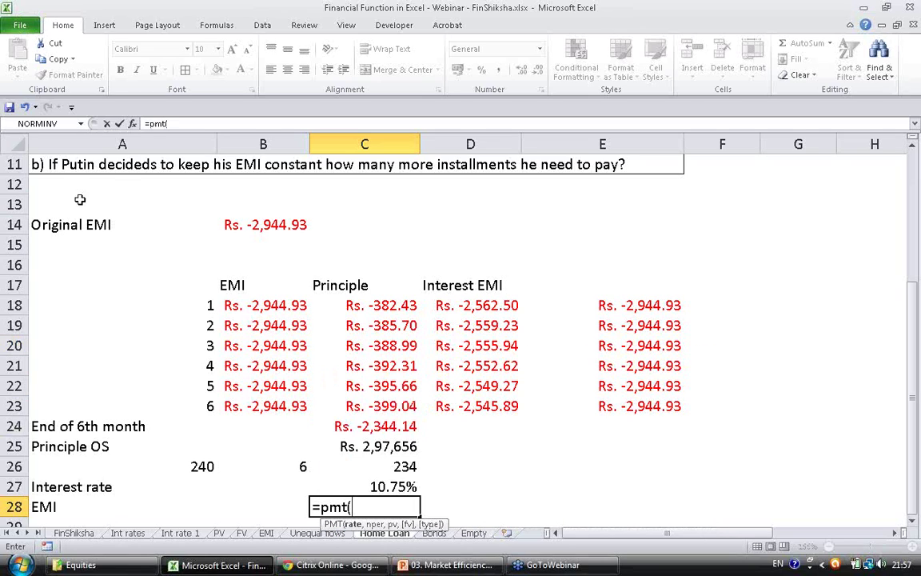
left_click(131, 124)
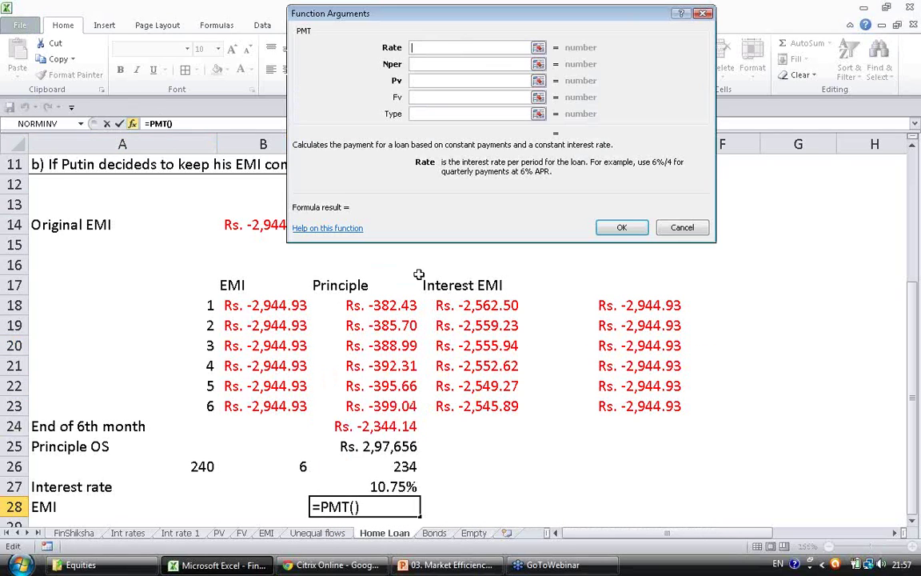
left_click(405, 487)
type("/12")
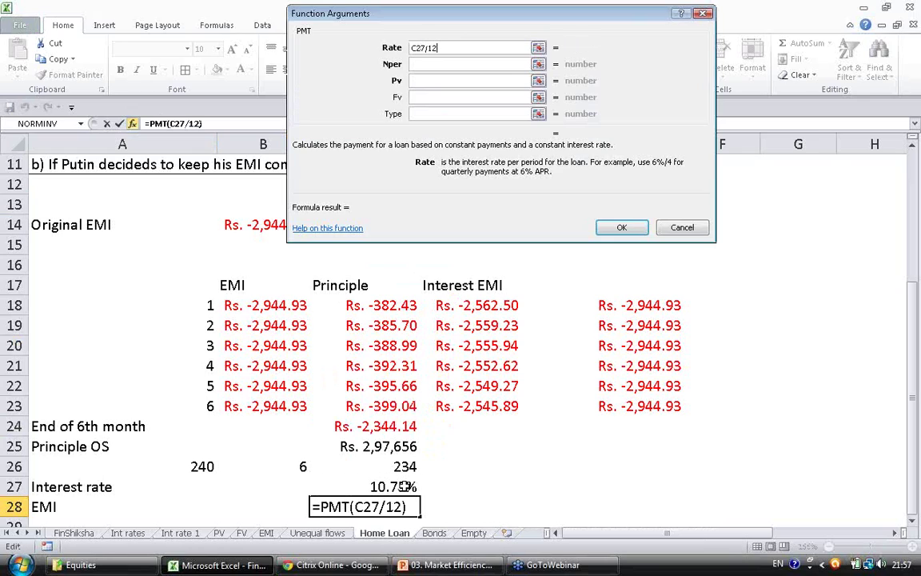
left_click(473, 65)
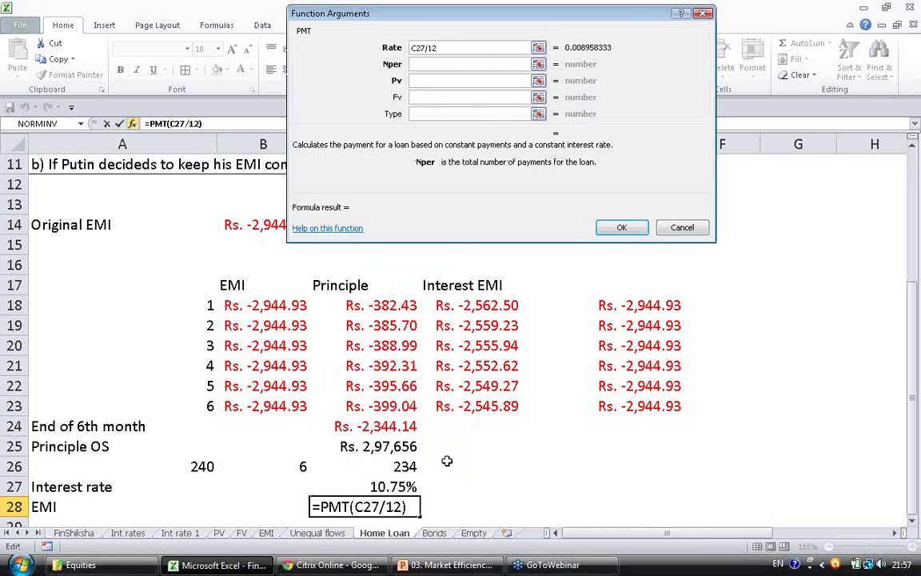
left_click(406, 467)
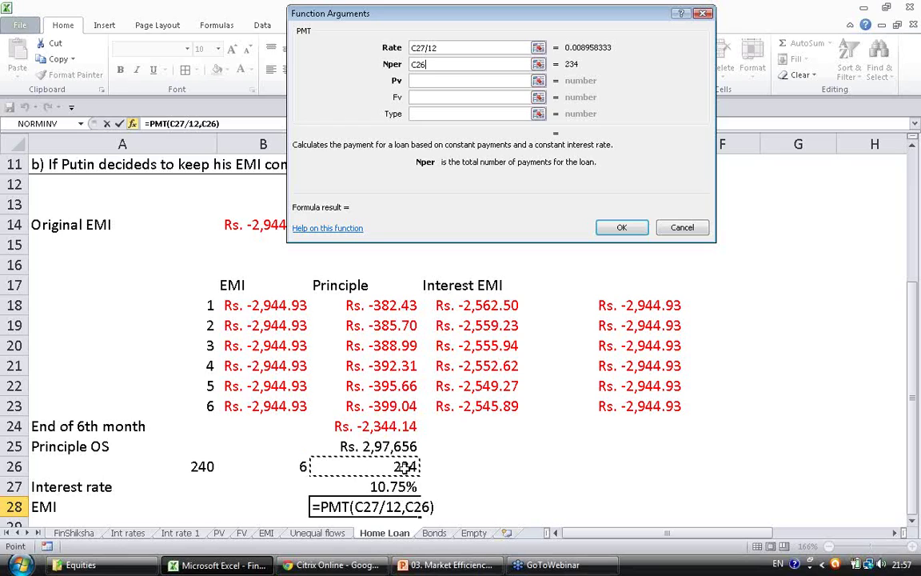
left_click(481, 80)
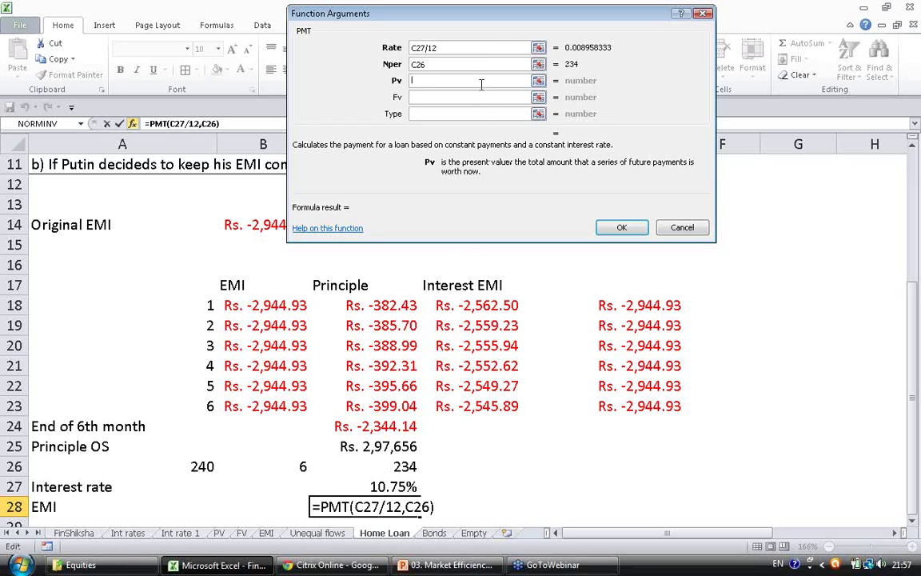
left_click(375, 446)
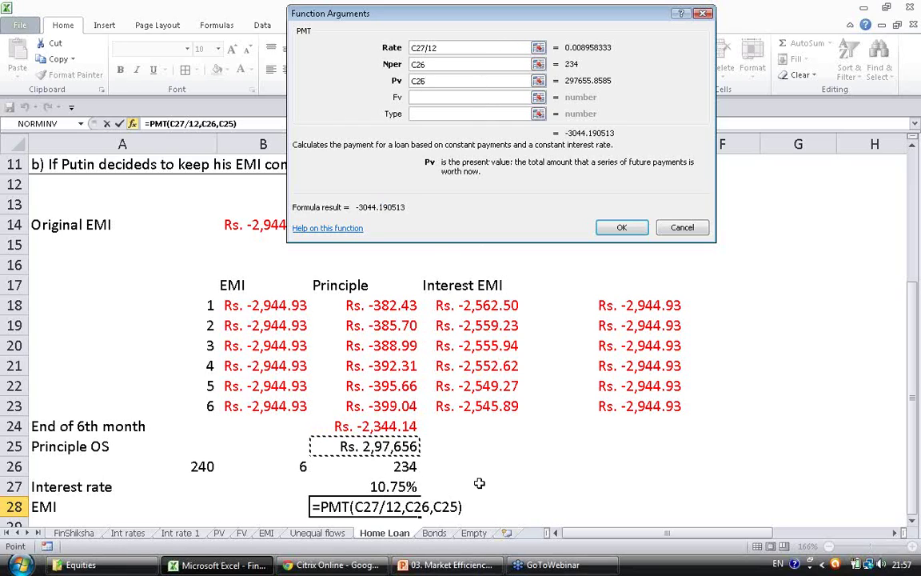
left_click(467, 112)
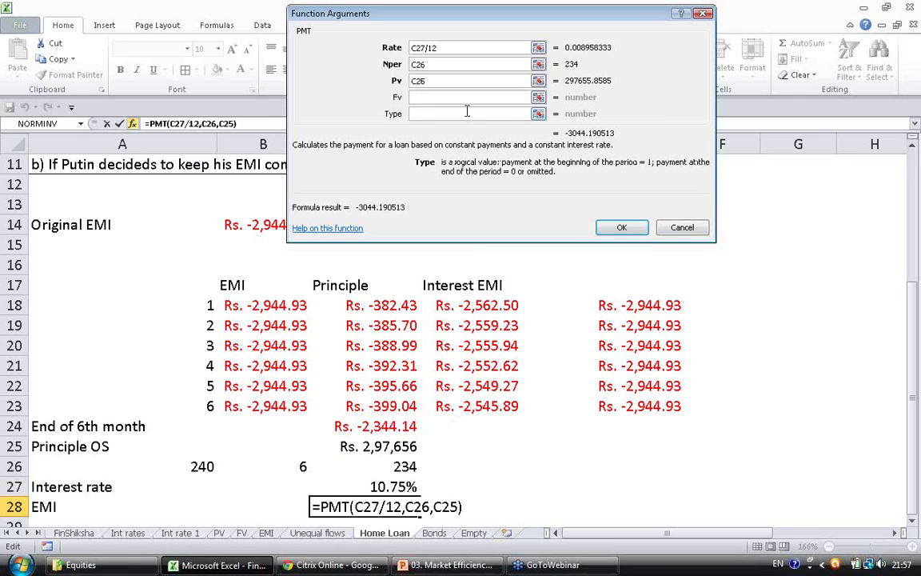
type("0")
key("Return")
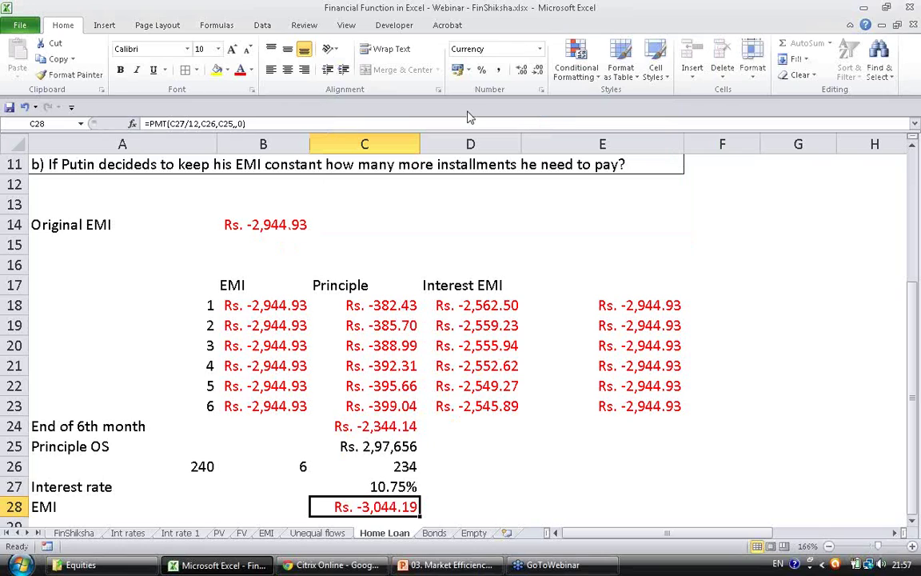
Highlight the remaining installments cell C26 with a yellow fill, and select the new EMI in C28
key("Up")
key("Up")
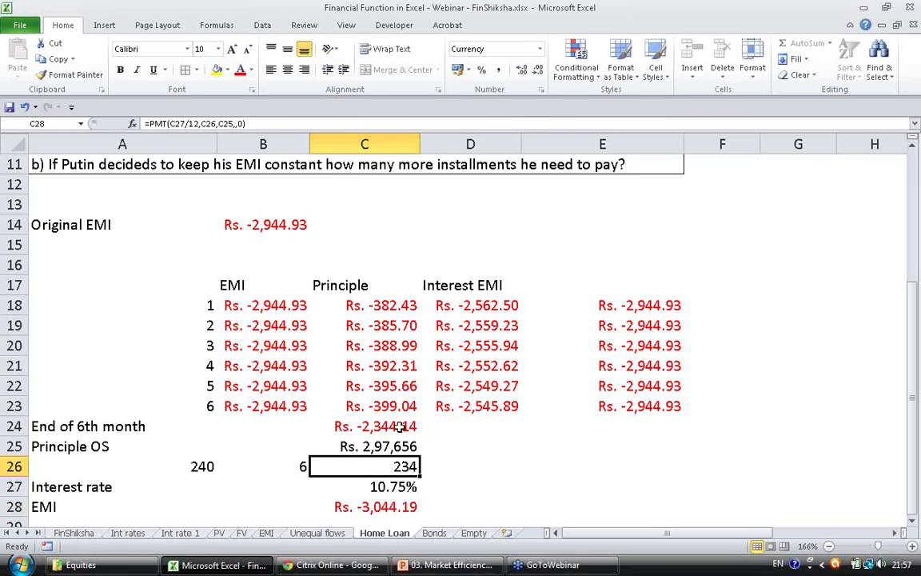
left_click(216, 70)
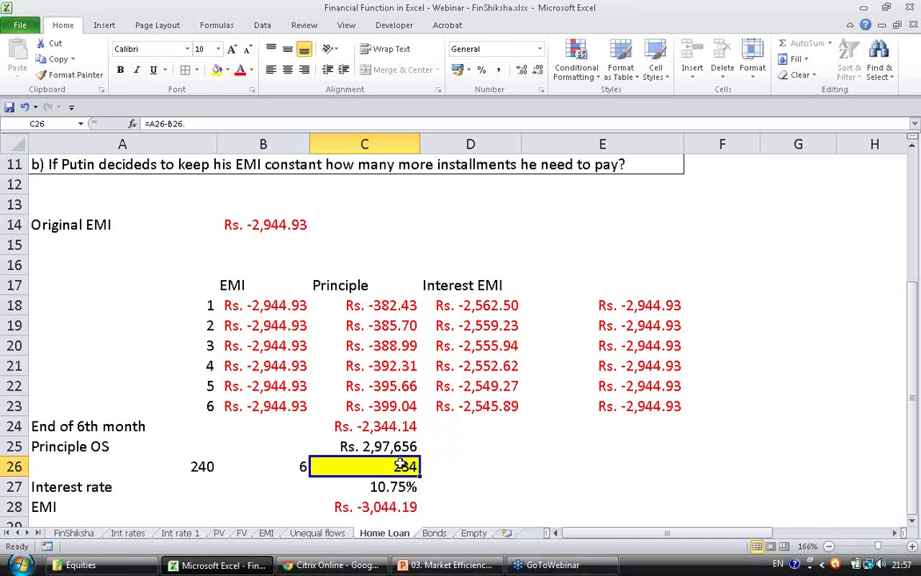
left_click(400, 510)
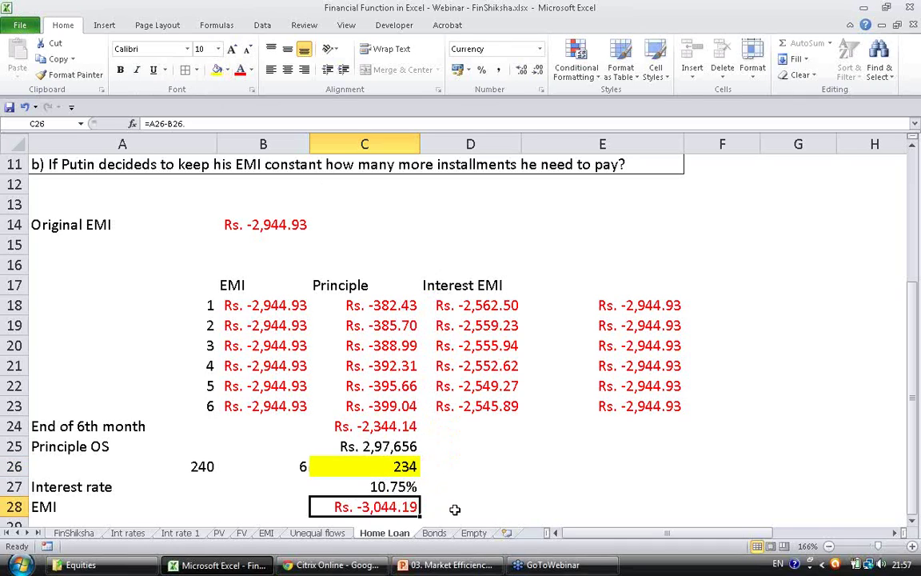
Compare the sixth-month EMI in B23 with the new EMI in C28 and the interest rate in C27
left_click(278, 408)
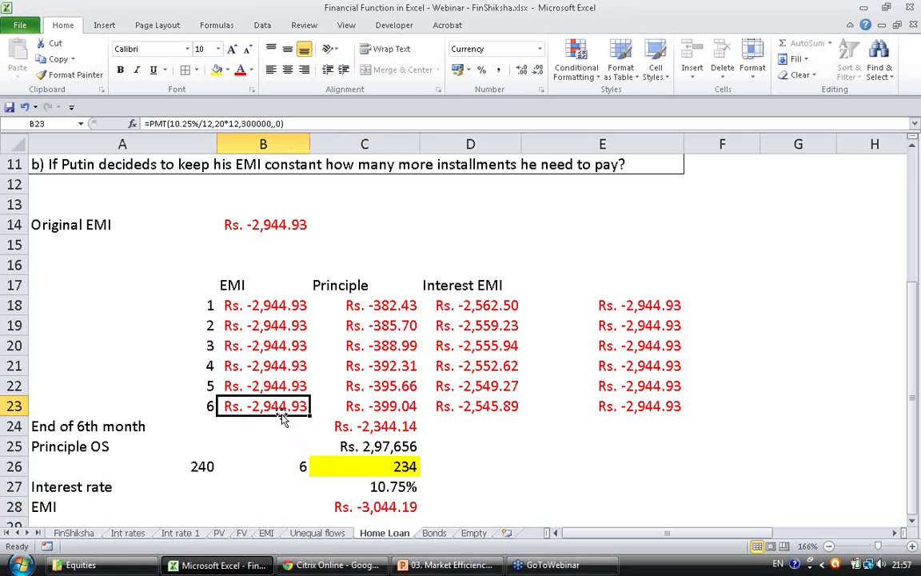
left_click(357, 500)
left_click(280, 408)
left_click(375, 508)
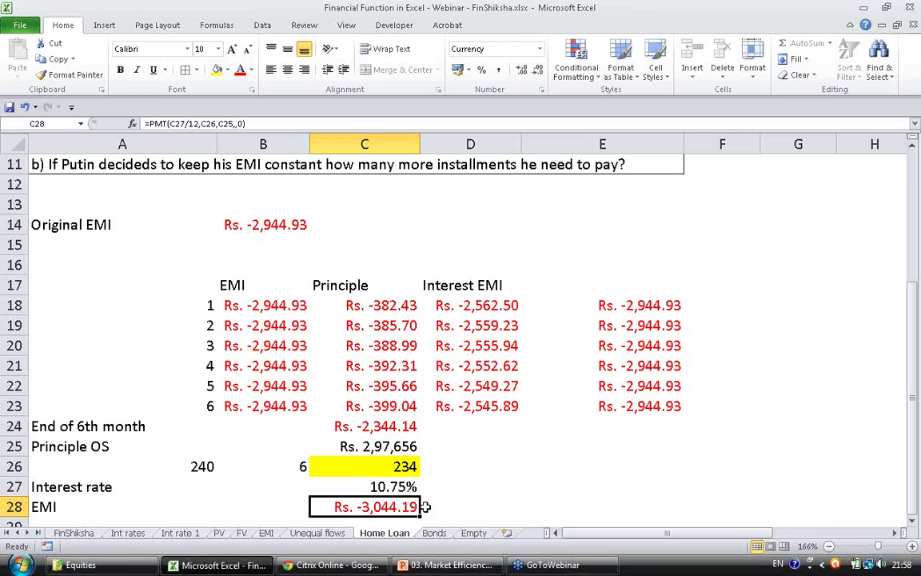
left_click(399, 487)
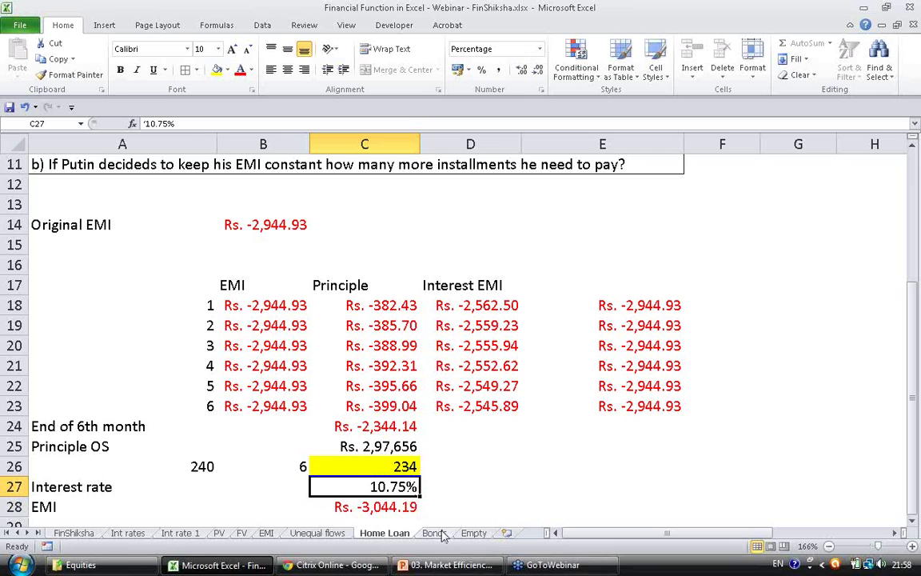
key("Down")
key("Down")
key("Right")
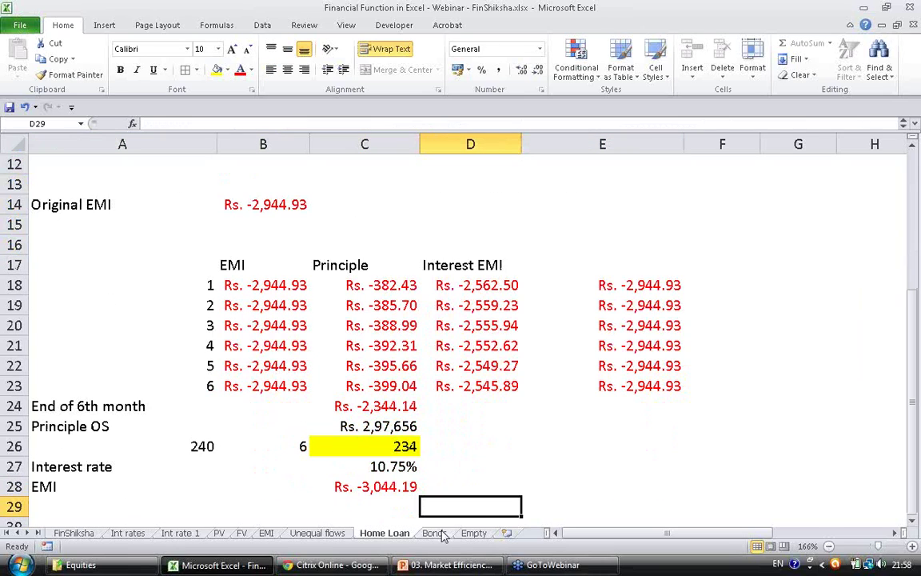
key("Left")
key("Left")
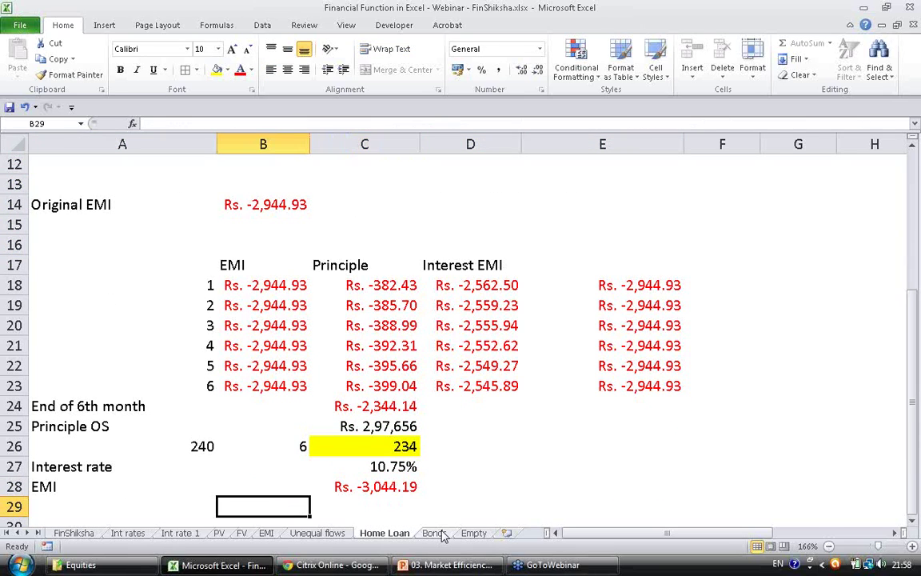
key("Left")
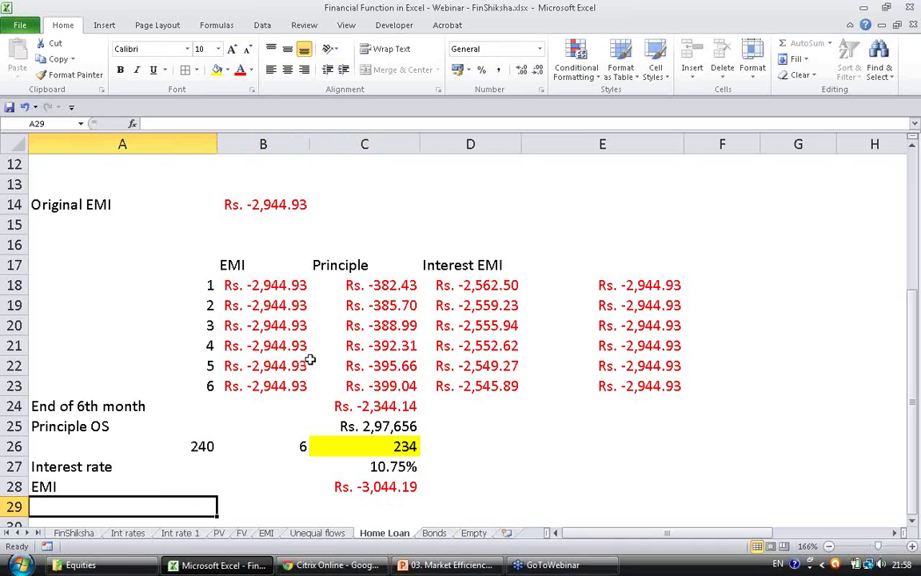
left_click(267, 381)
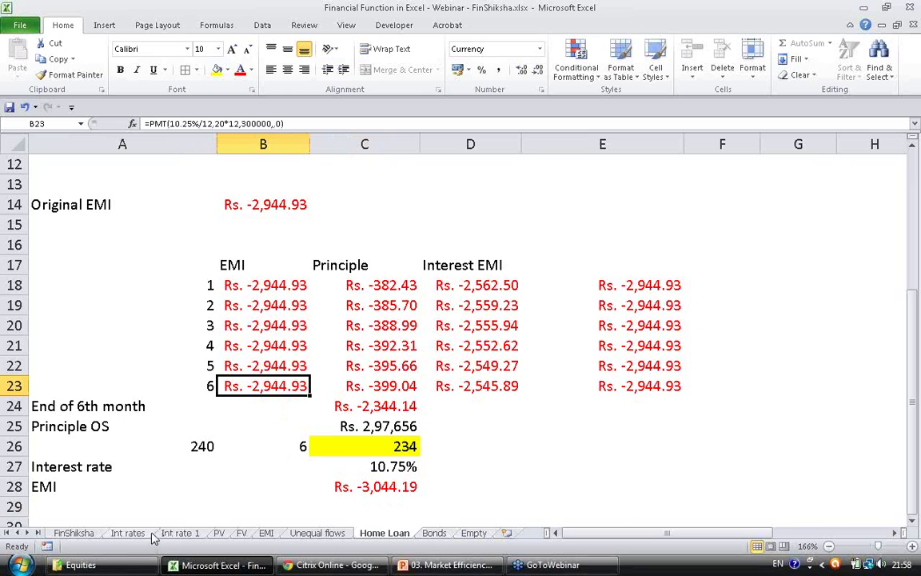
Label cell D29 "EMI" and link E29 to the sixth-month EMI with the formula =B23
left_click(113, 509)
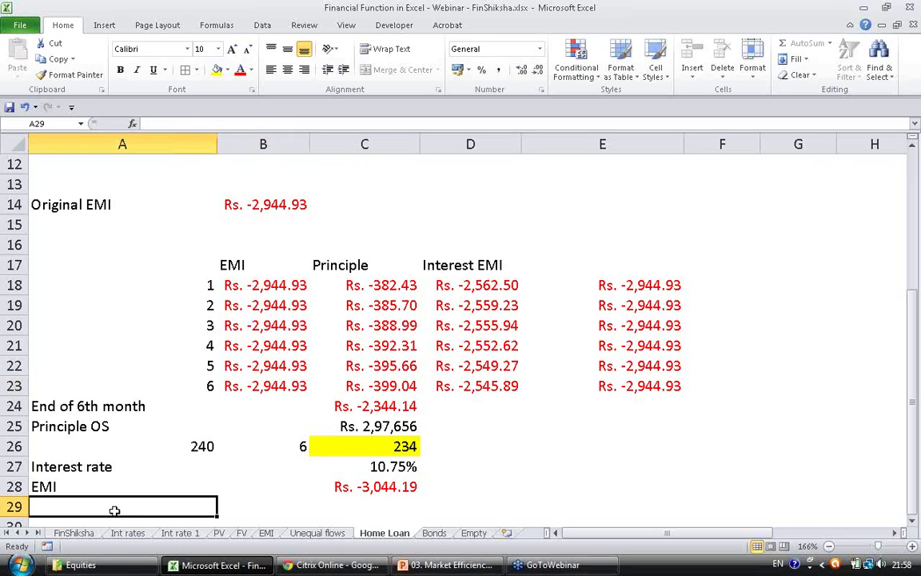
key("Right")
key("Right")
key("Right")
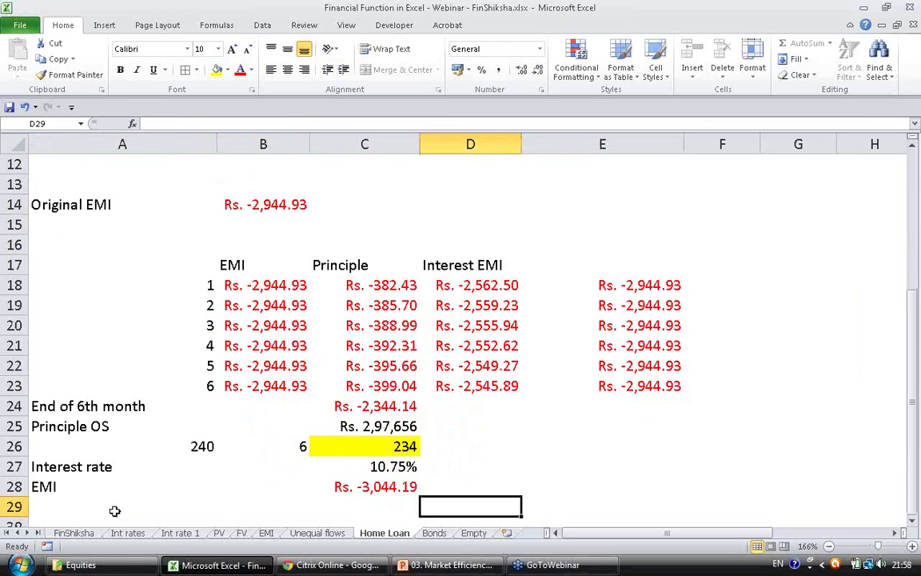
type("EMI")
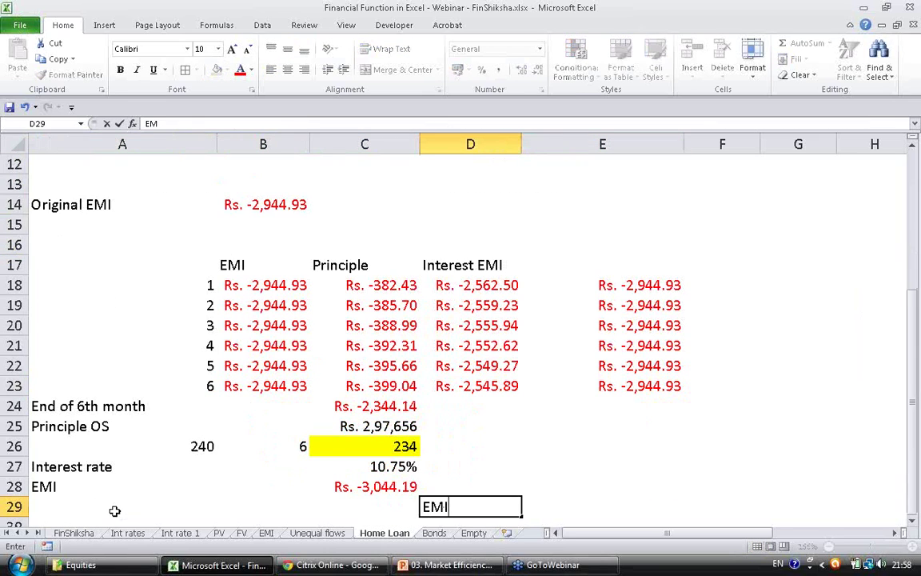
key("Tab")
type("2")
key("BackSpace")
type("=")
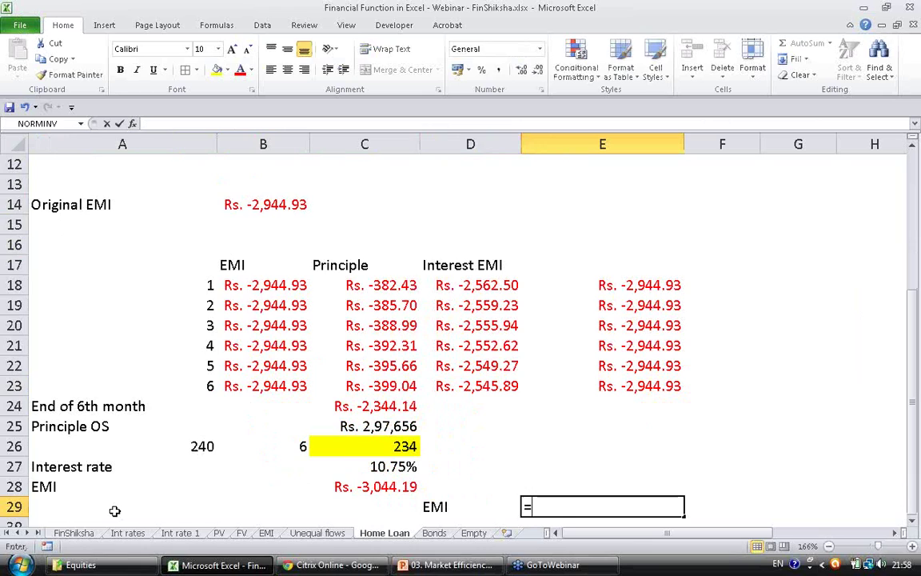
left_click(279, 386)
key("Return")
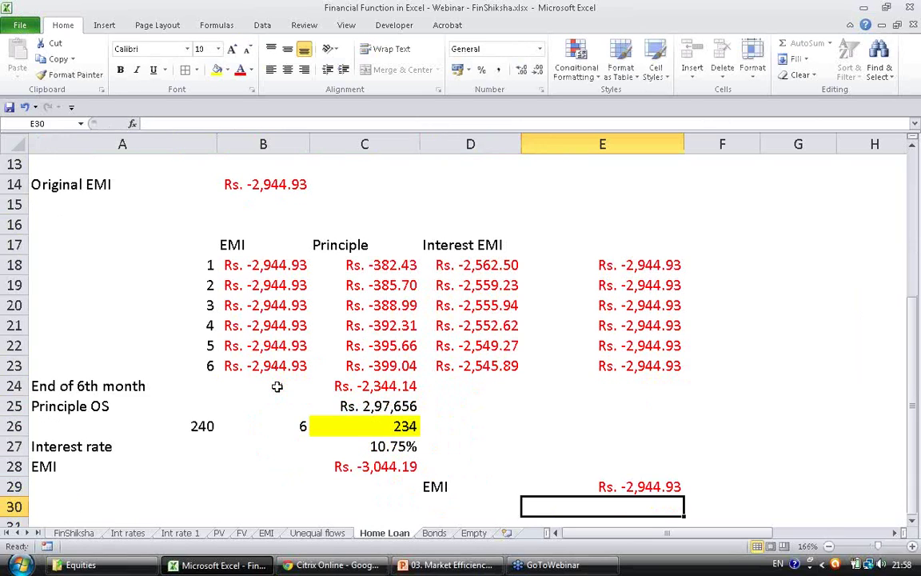
Label cell D30 below the constant EMI "Nper"
key("Left")
left_click(400, 407)
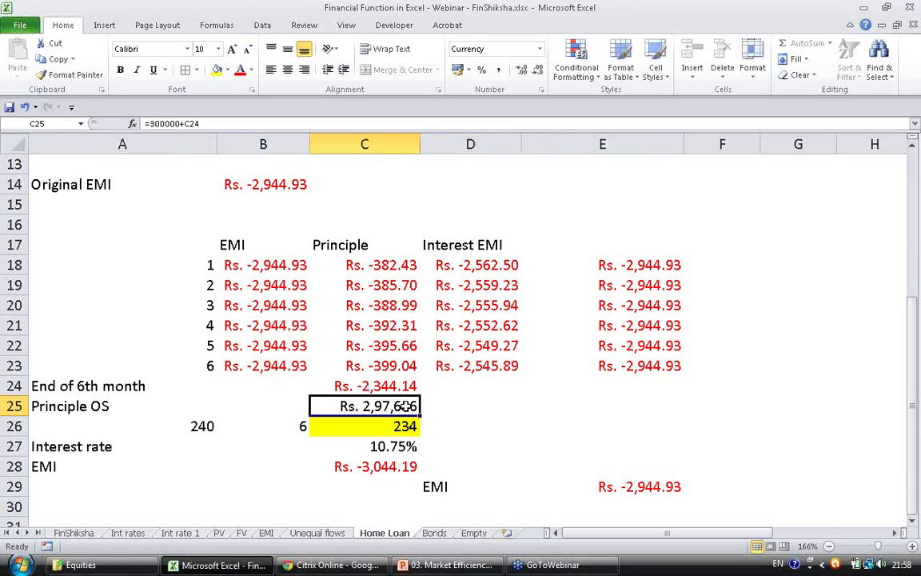
left_click(448, 509)
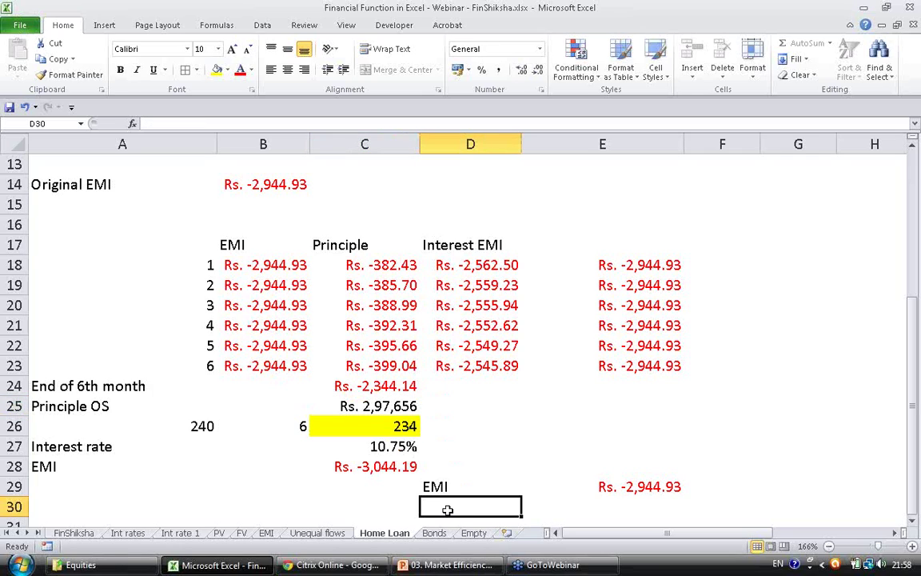
type("Nper")
key("Tab")
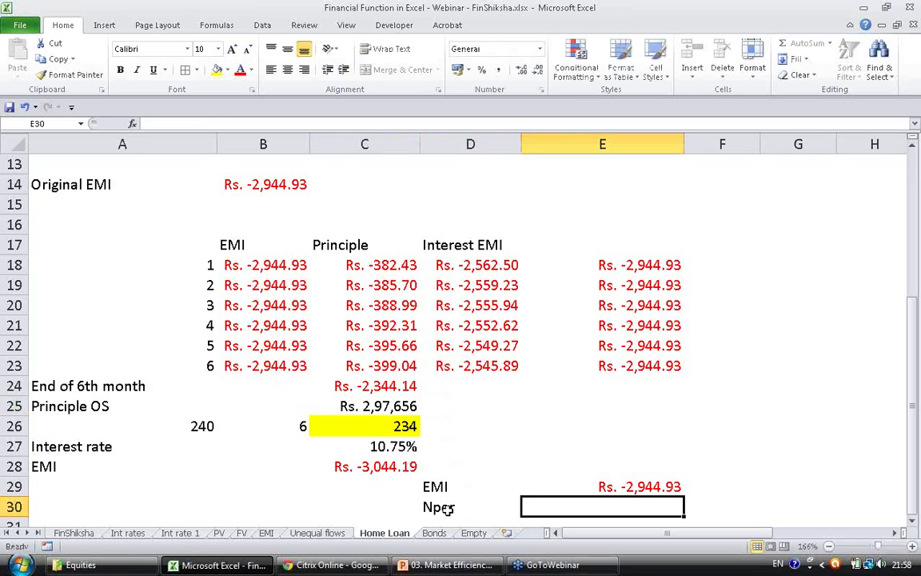
Start an NPER function in E30 with the Rate argument set to C27/12
type("=n")
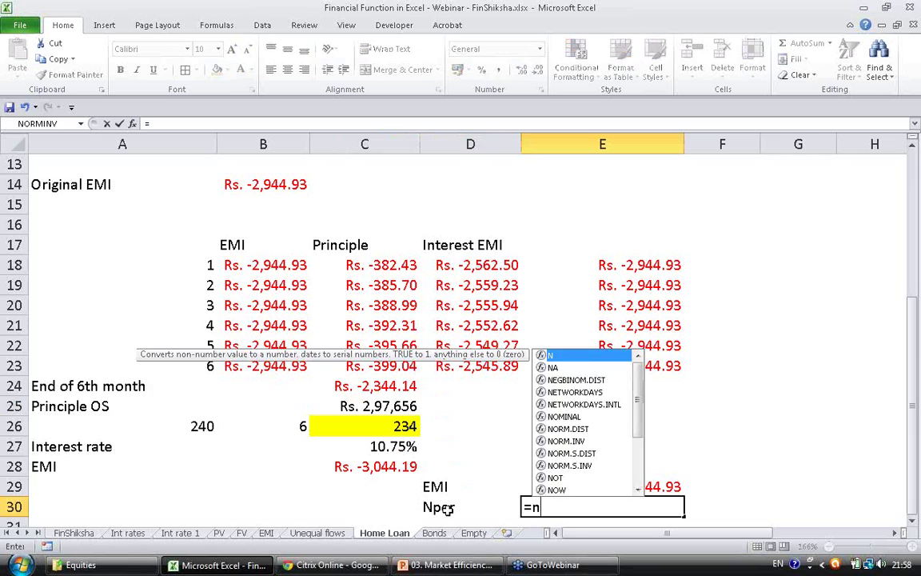
type("per(")
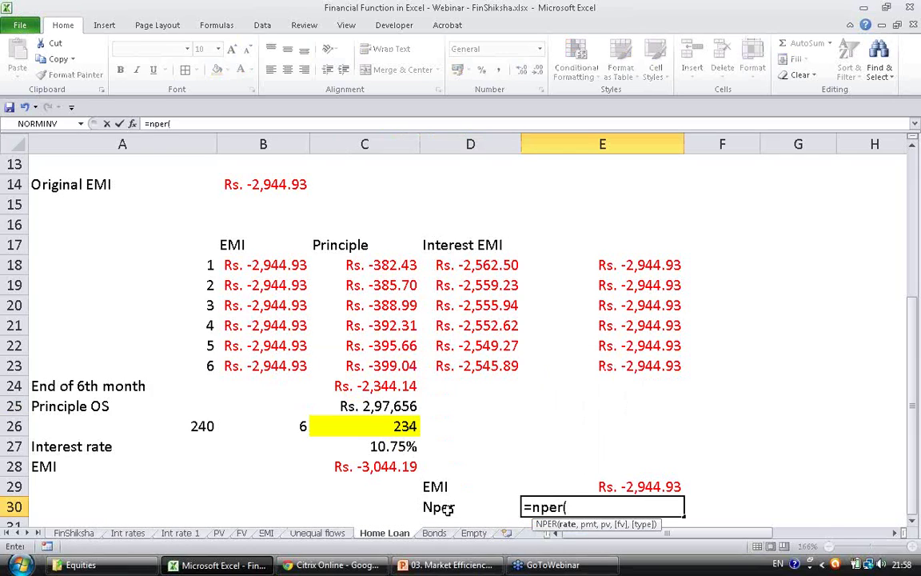
left_click(384, 450)
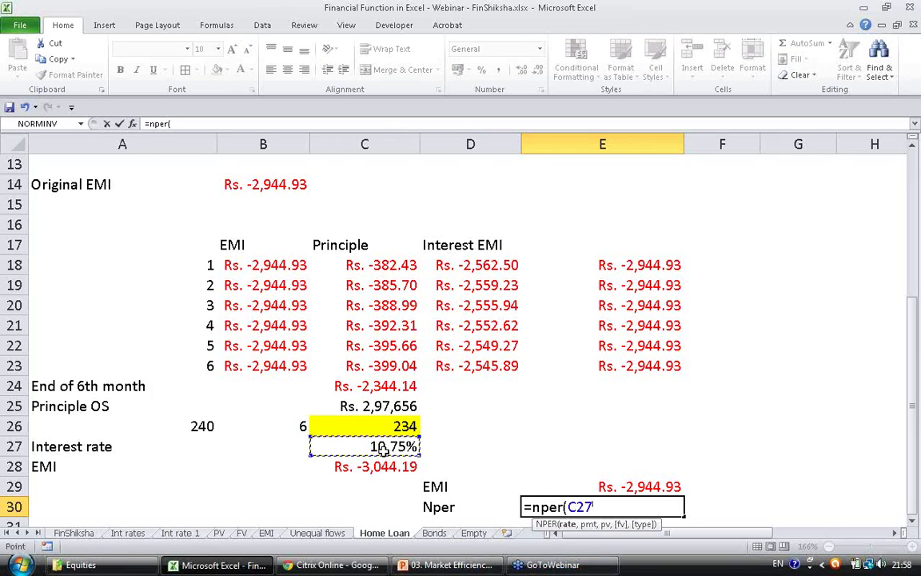
type("/123")
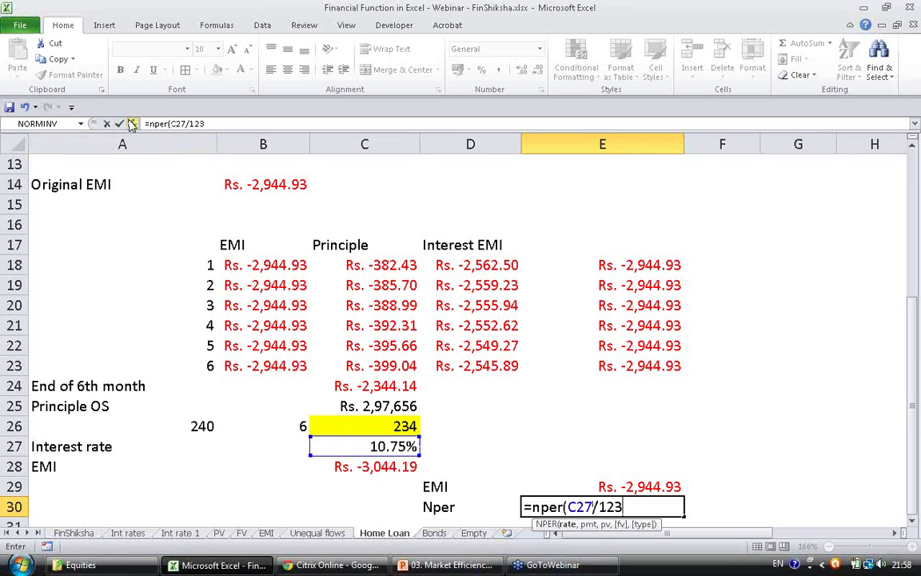
left_click(132, 124)
left_click(428, 46)
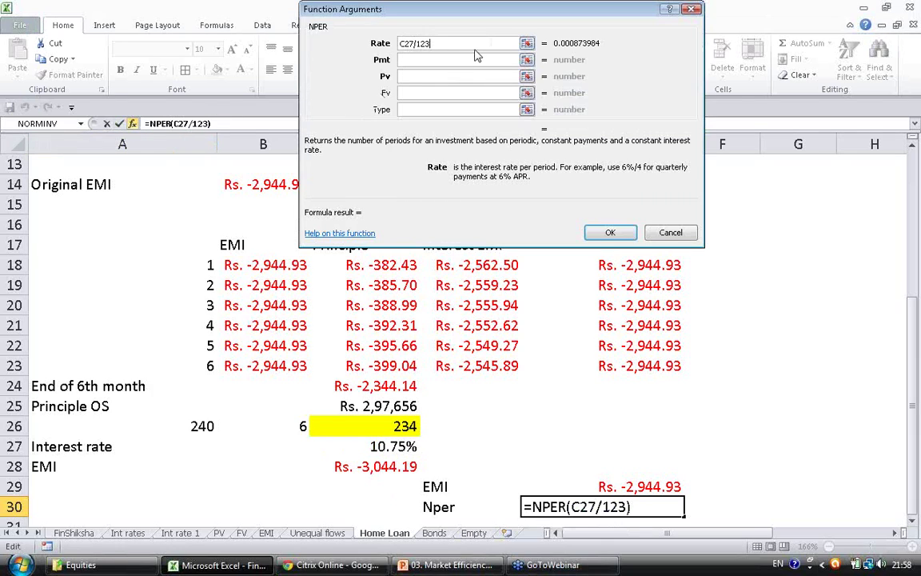
key("BackSpace")
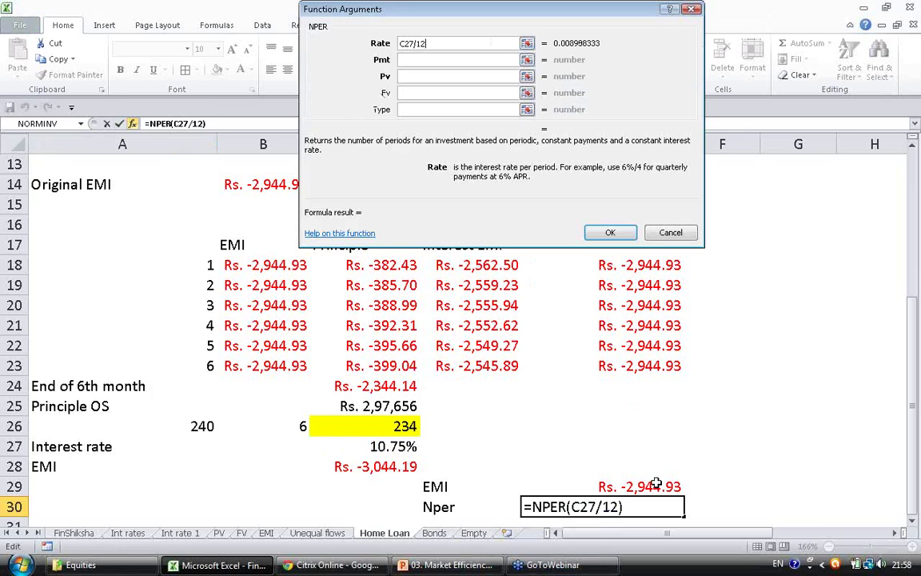
key("Tab")
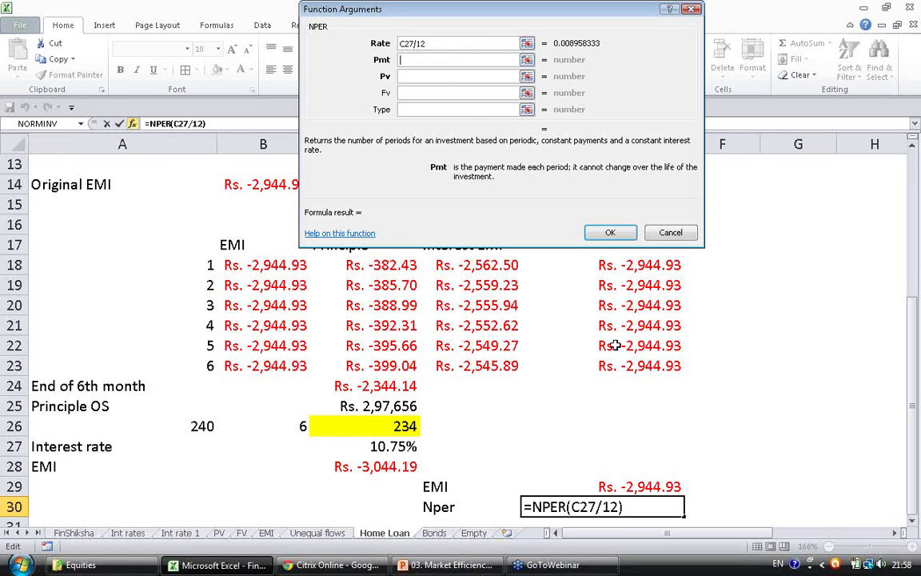
Complete the NPER function in E30 with Pmt E29, Pv C25 and Type 0
left_click(638, 484)
left_click(446, 74)
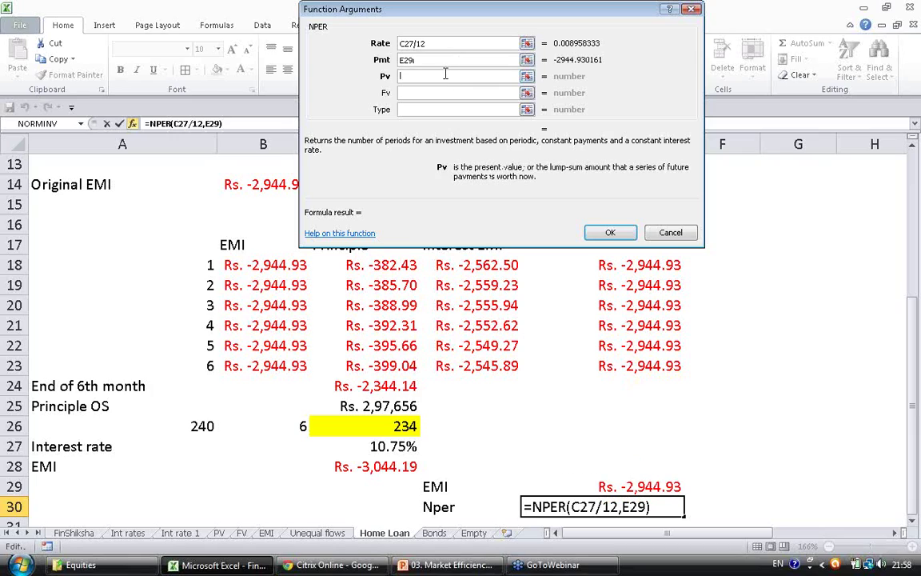
left_click(400, 406)
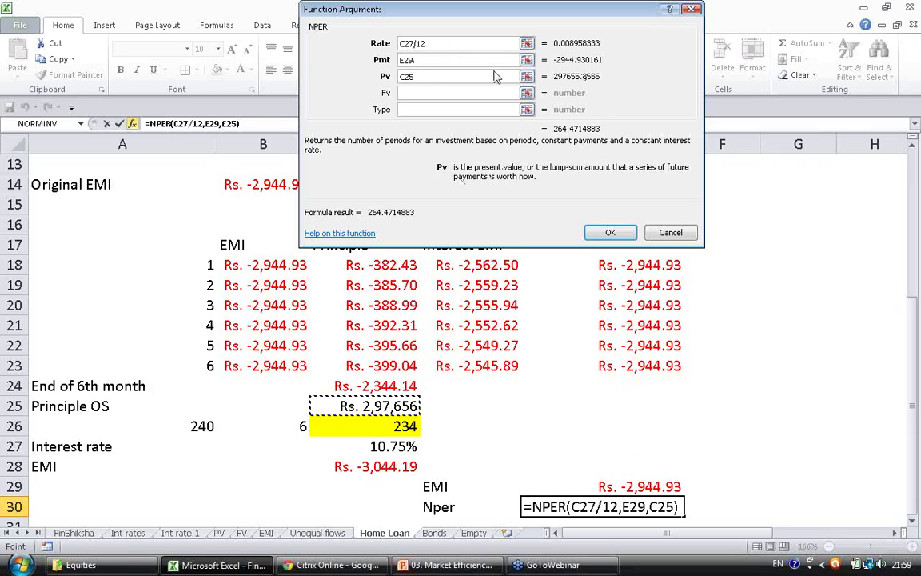
left_click(486, 106)
type("0")
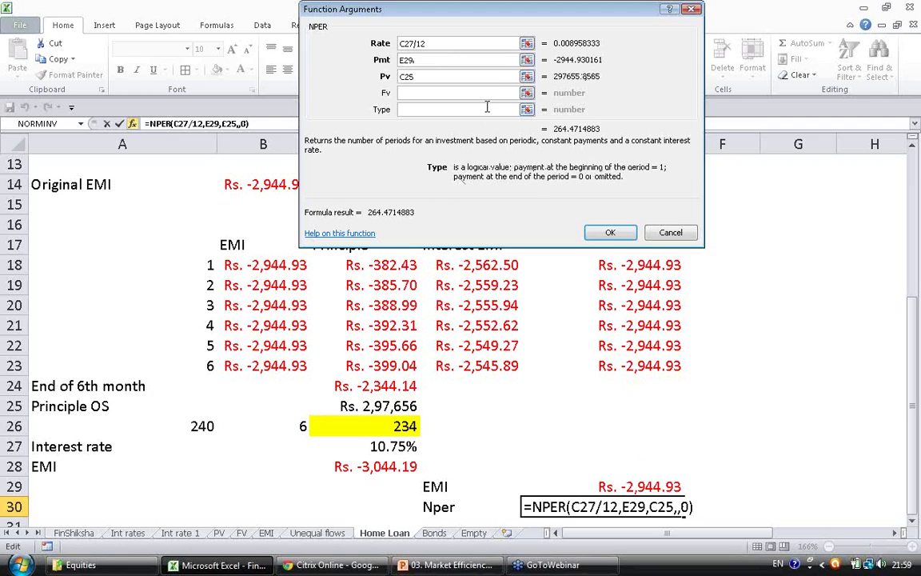
key("Return")
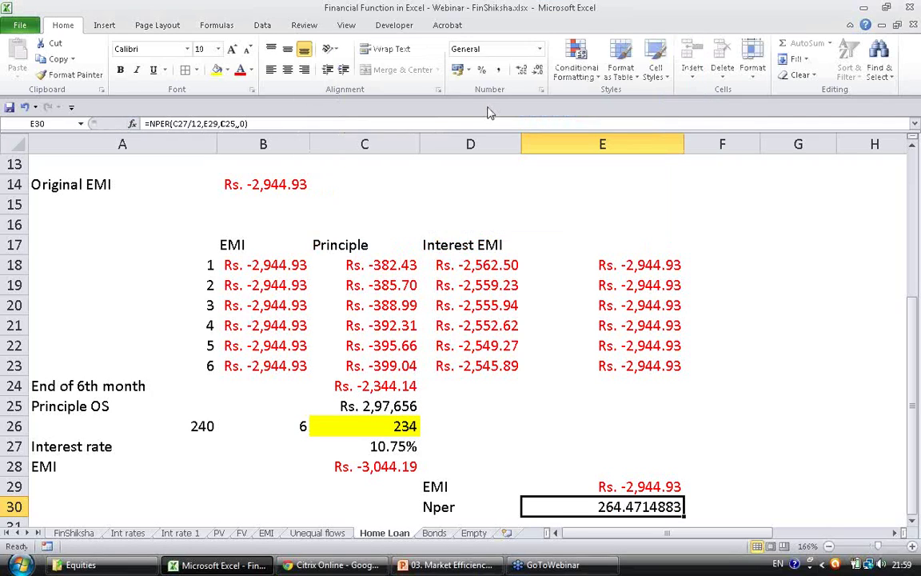
Format the installment count in E30 to show no decimal places
left_click(538, 70)
left_click(539, 71)
left_click(538, 70)
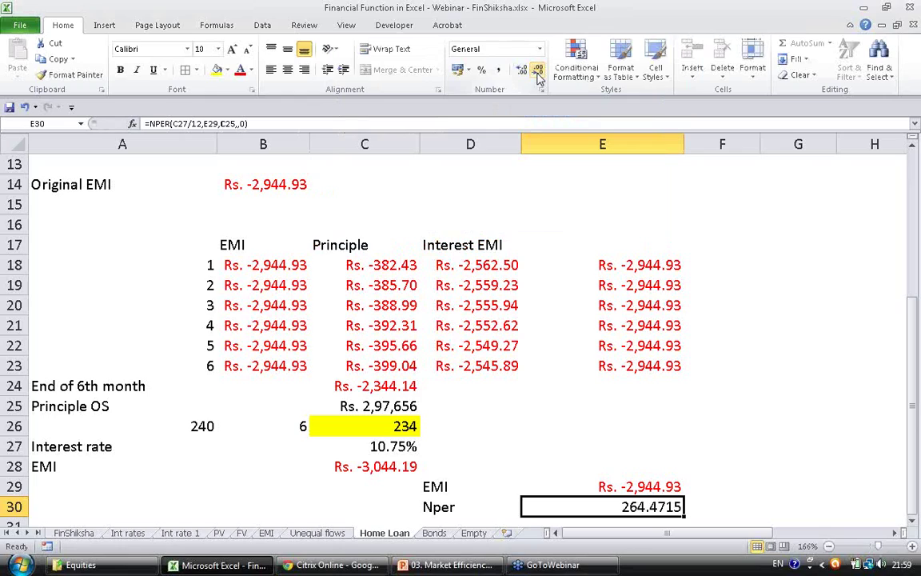
left_click(538, 71)
left_click(538, 70)
left_click(538, 71)
left_click(539, 71)
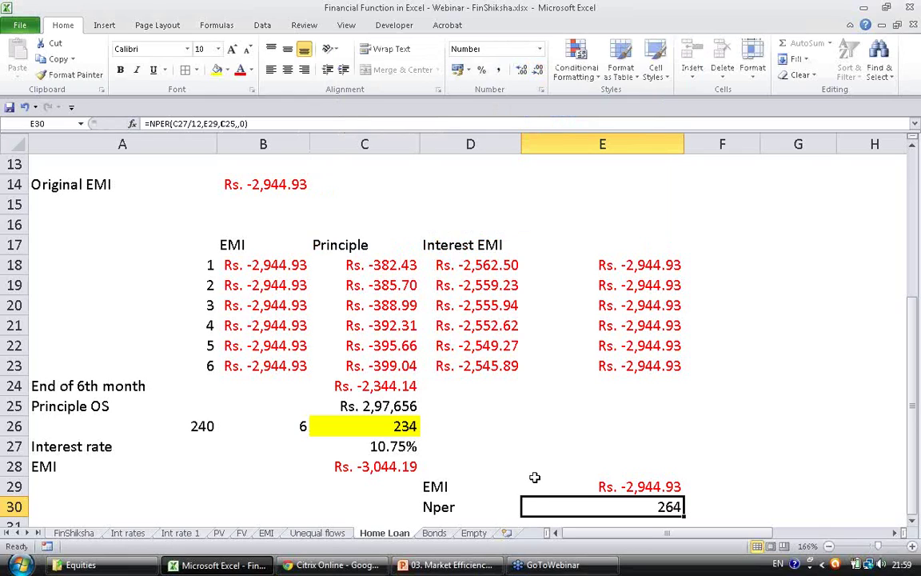
key("Return")
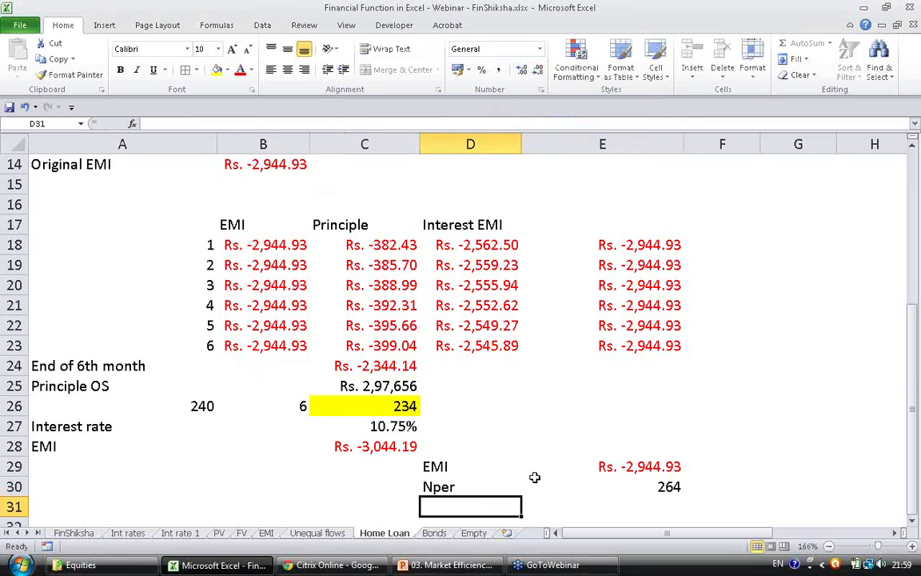
Compare the constant-EMI installment count in E30 with the remaining installments in C26 and the EMI in E29
left_click(535, 478)
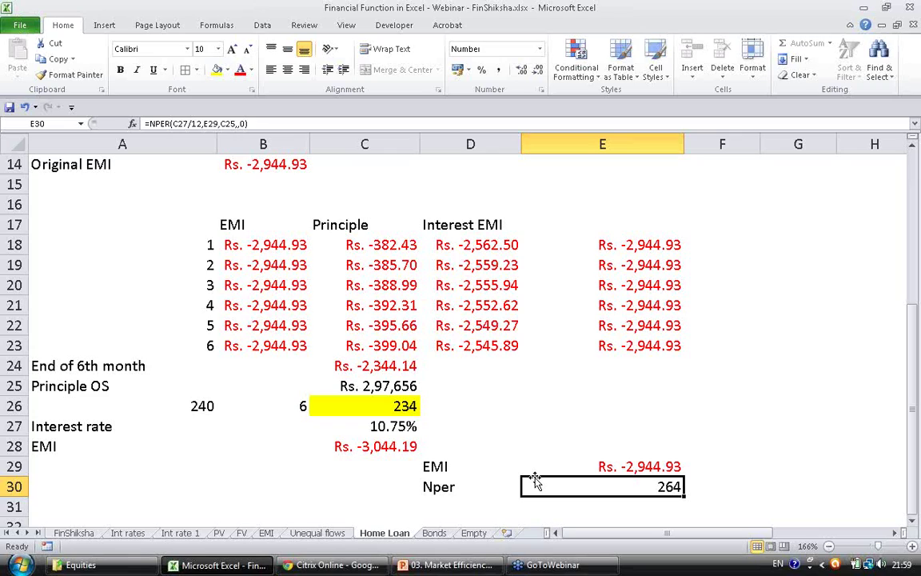
key("Up")
key("Down")
left_click(394, 406)
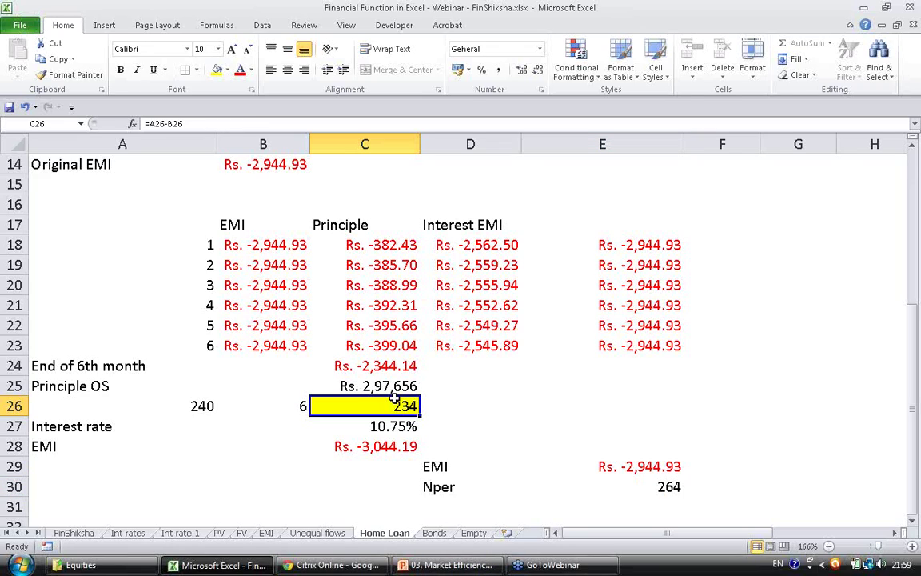
left_click(598, 466)
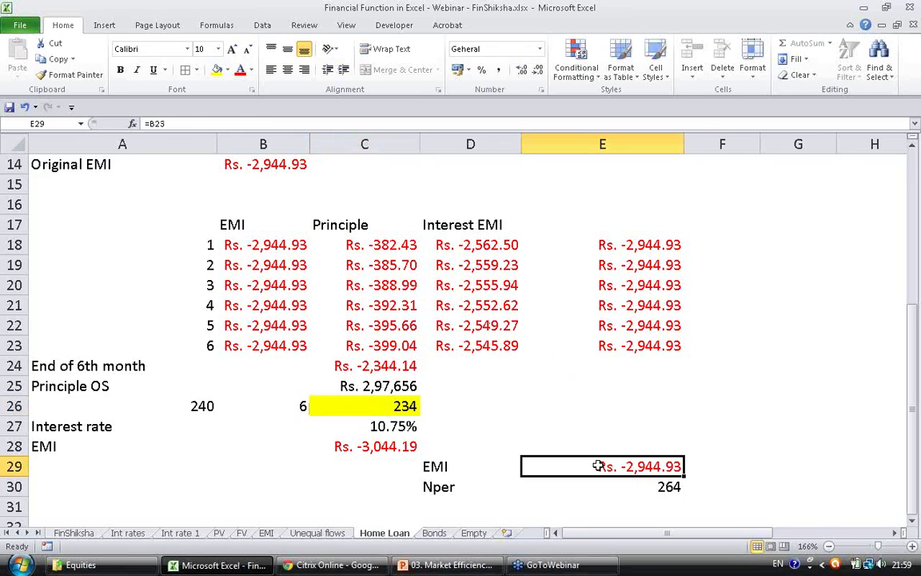
left_click(652, 488)
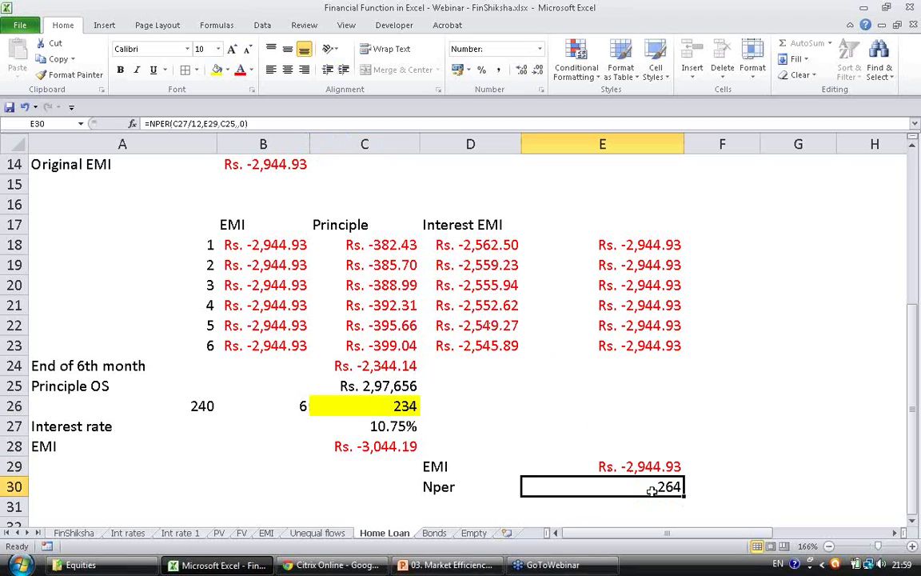